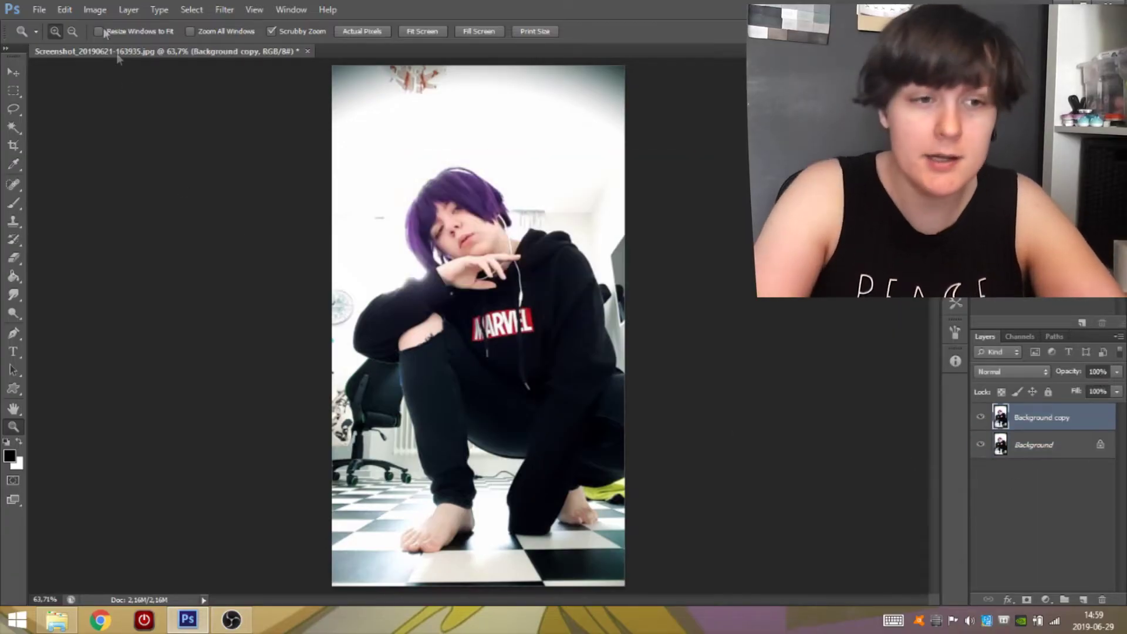
Rename the Background copy layer to 'base'.
click(95, 10)
click(118, 78)
click(94, 9)
click(112, 91)
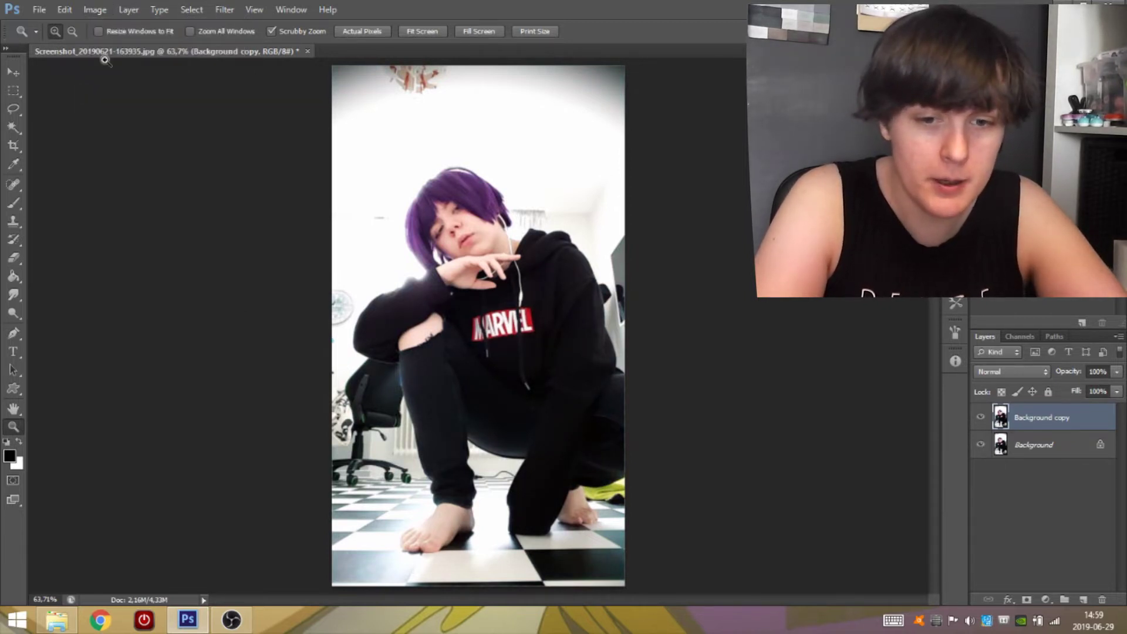
double_click(1042, 417)
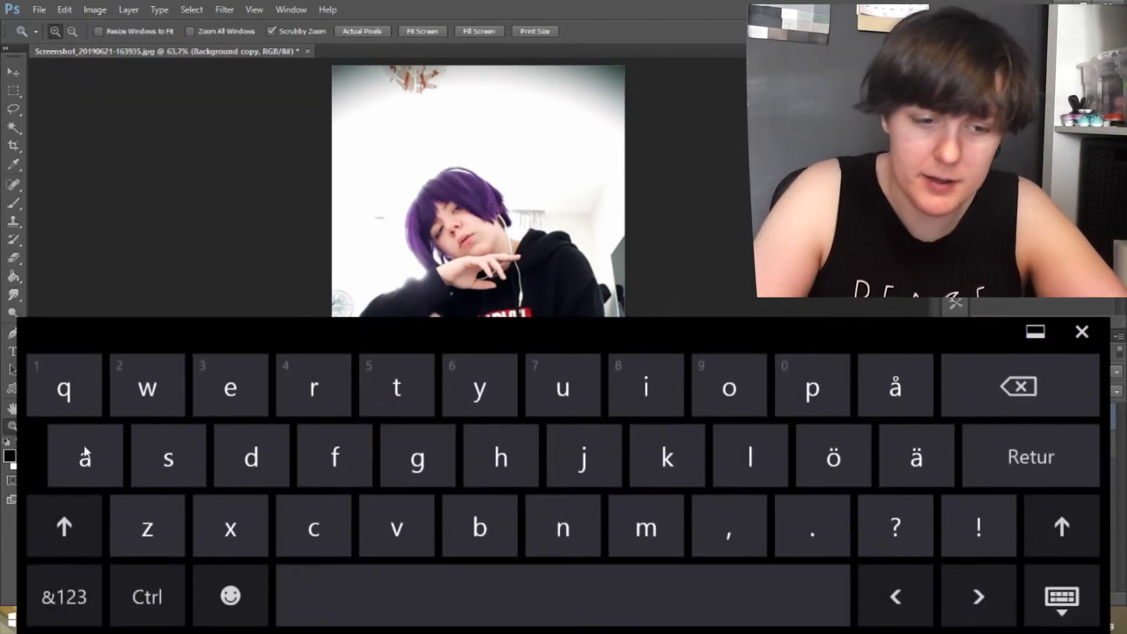
click(1081, 332)
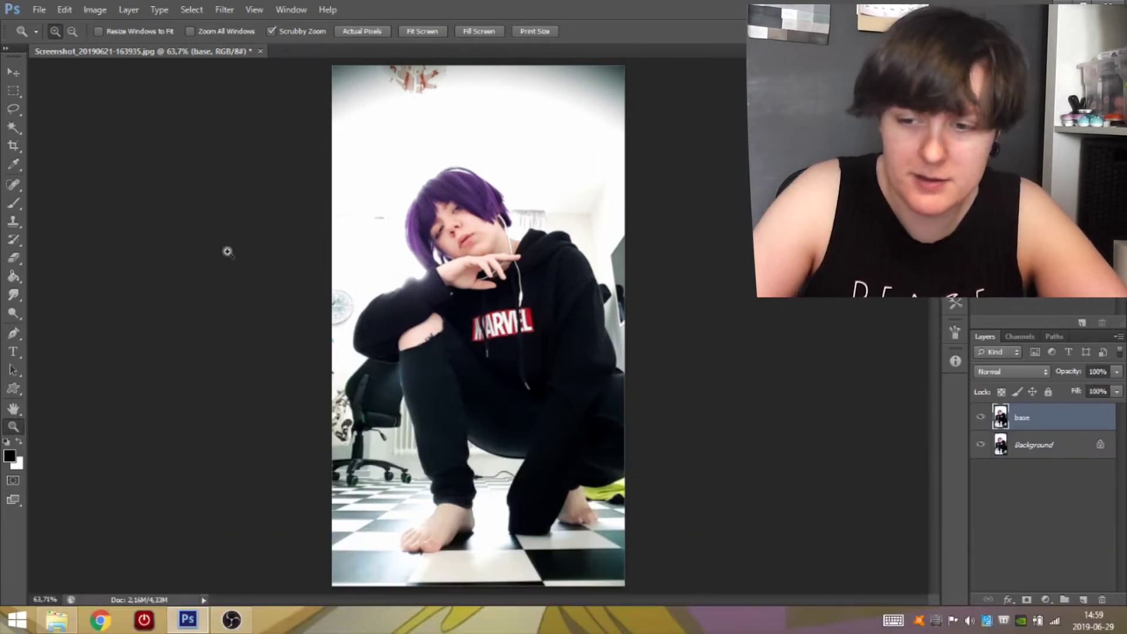
Apply High Pass to a duplicate of base and blend it in Overlay mode.
click(95, 10)
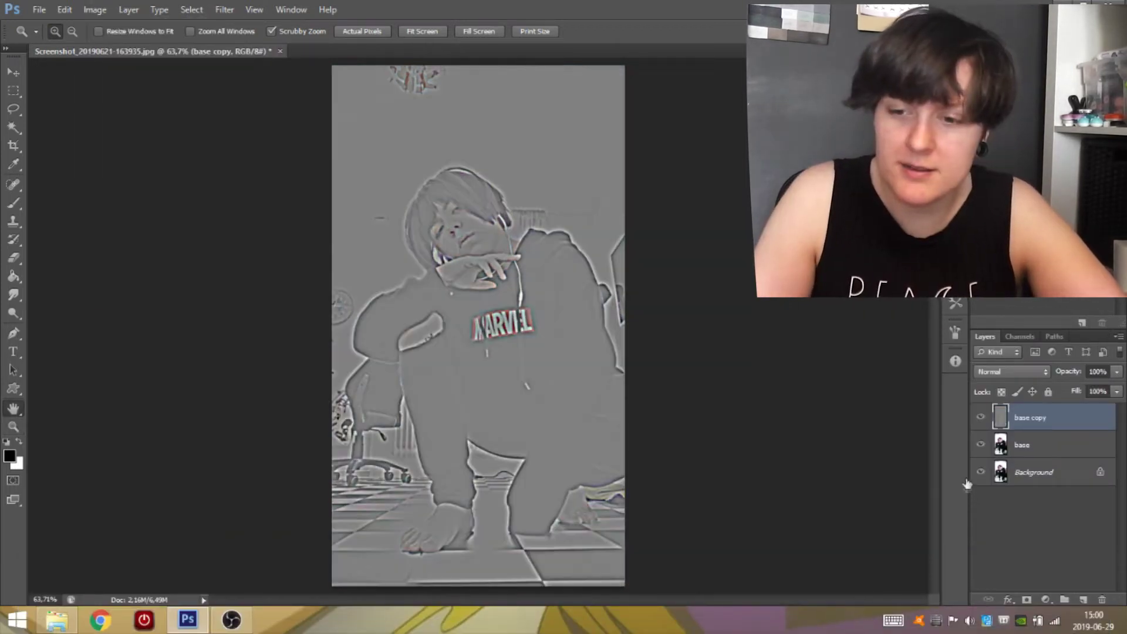
double_click(1068, 418)
click(923, 299)
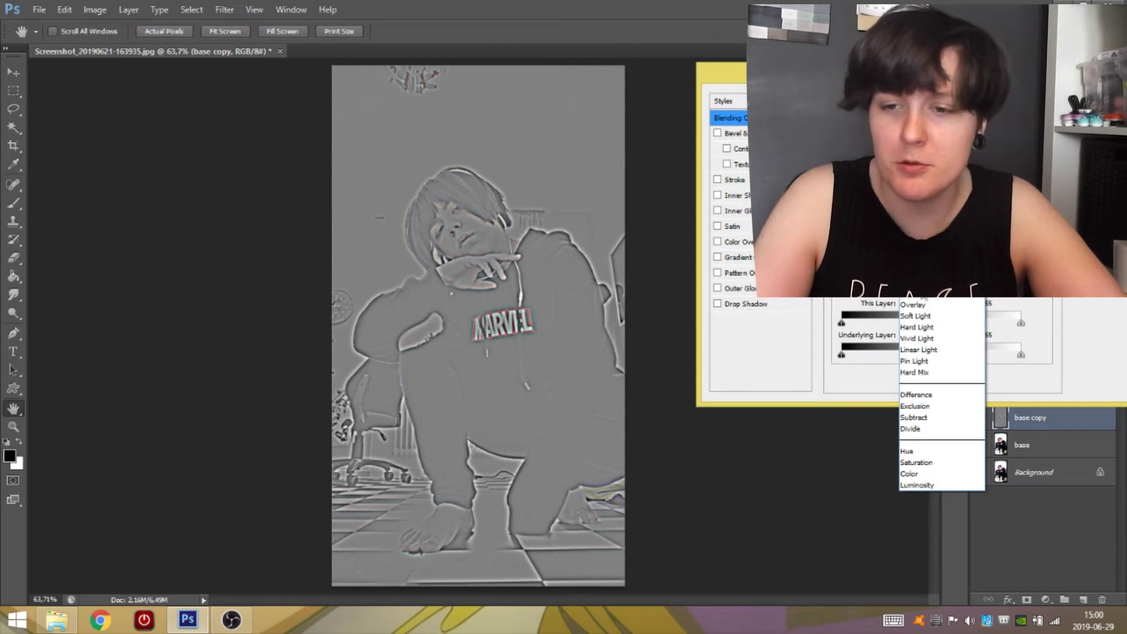
click(920, 305)
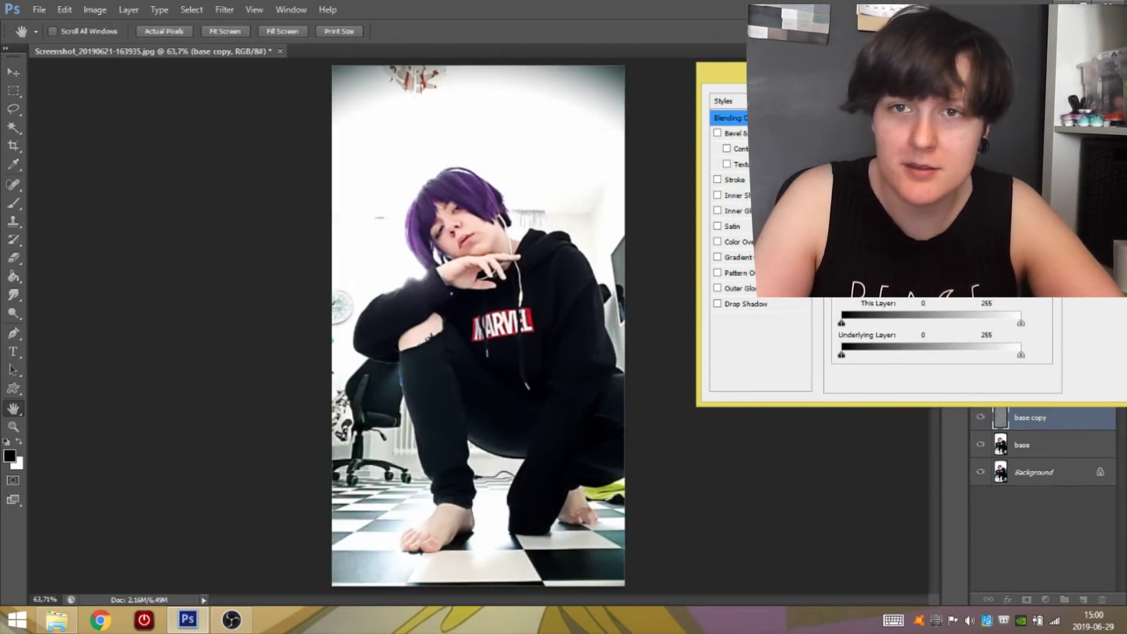
key(Return)
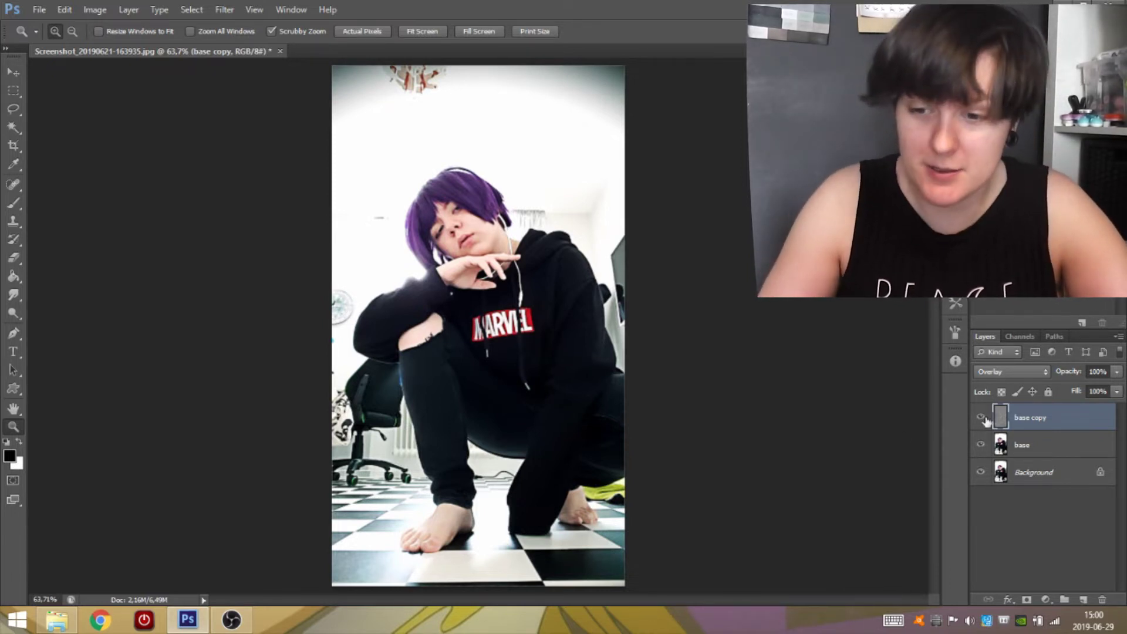
Merge base copy into base and drop the contrast to its minimum in Brightness/Contrast.
right_click(1059, 418)
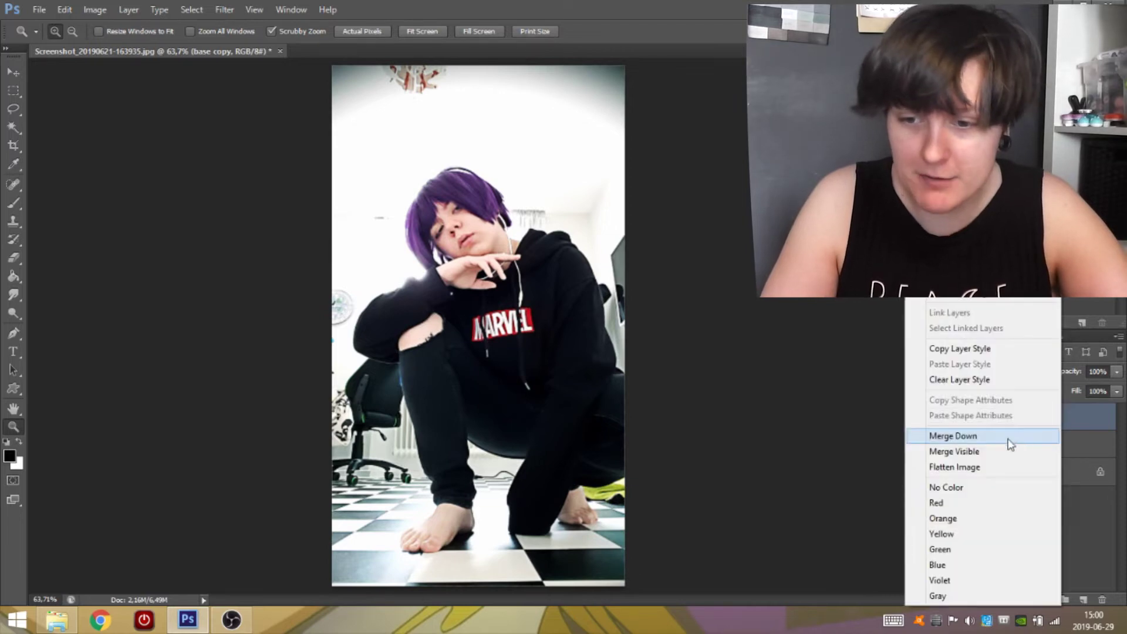
click(1010, 441)
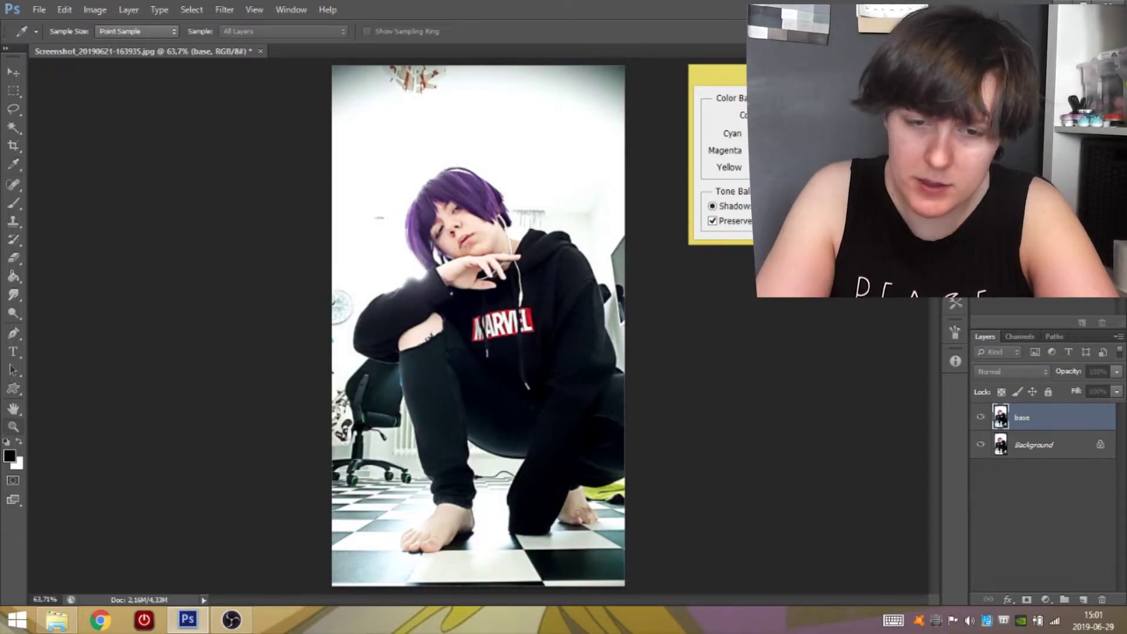
click(94, 9)
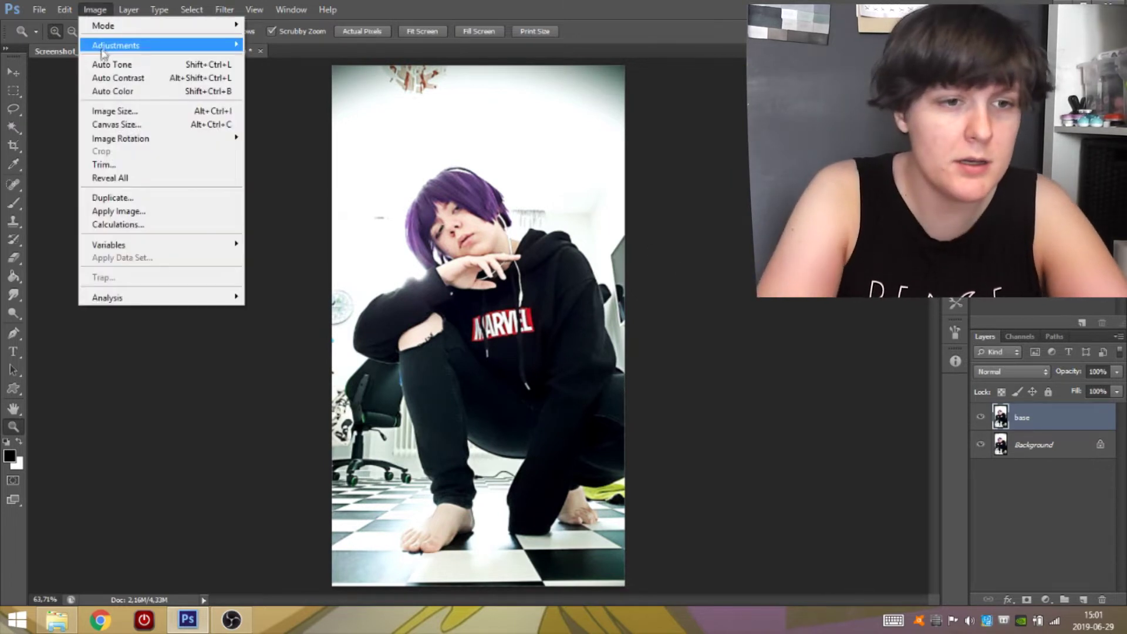
mouse_move(115, 44)
click(278, 45)
drag(718, 144, 642, 145)
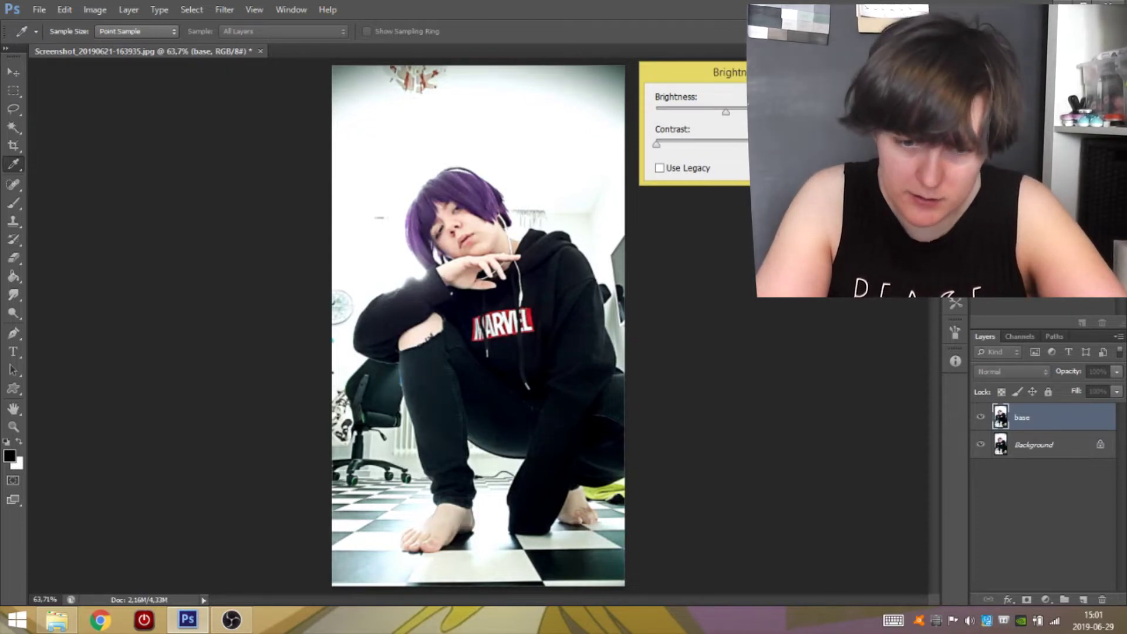
key(Return)
Compare with base hidden, then duplicate base as a new layer named 'bakgrund'.
key(z)
click(982, 417)
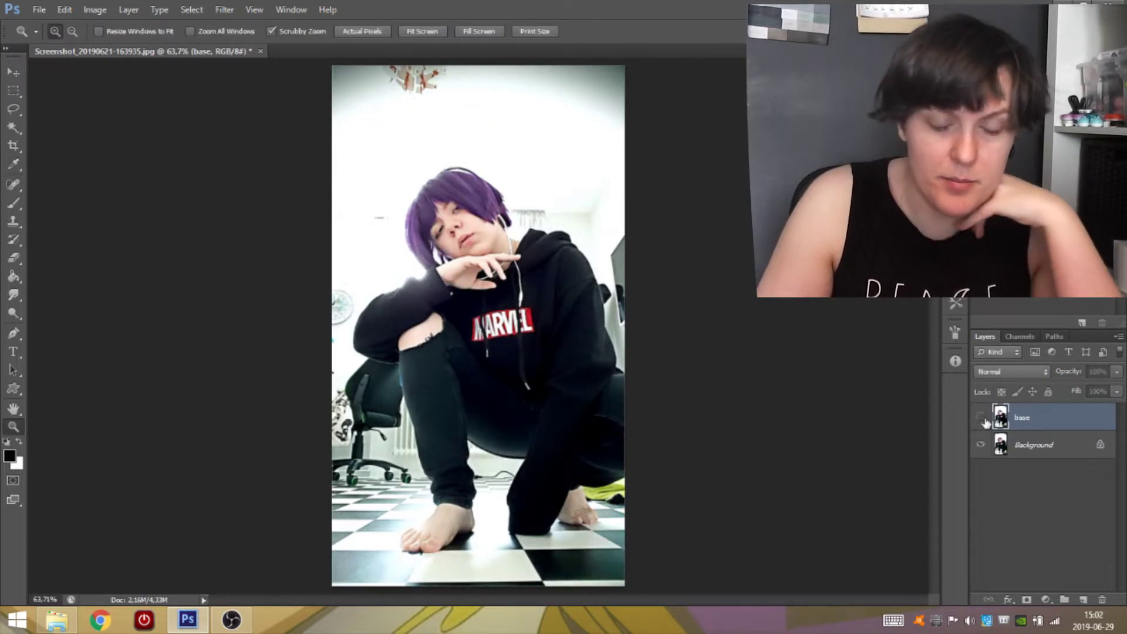
click(982, 417)
click(981, 417)
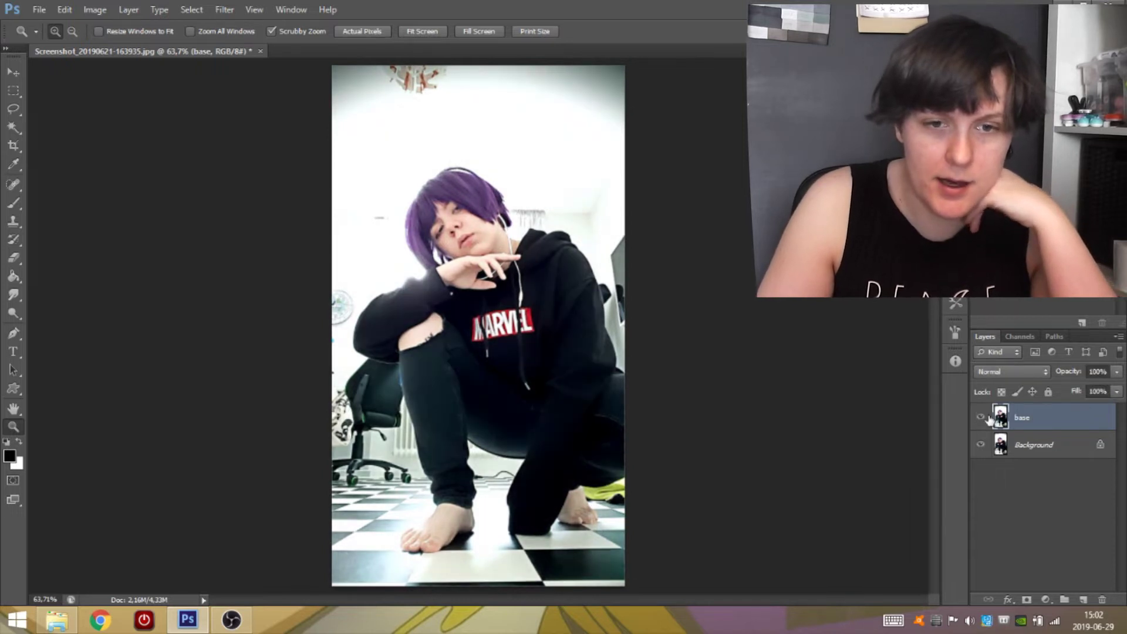
right_click(1070, 415)
click(951, 211)
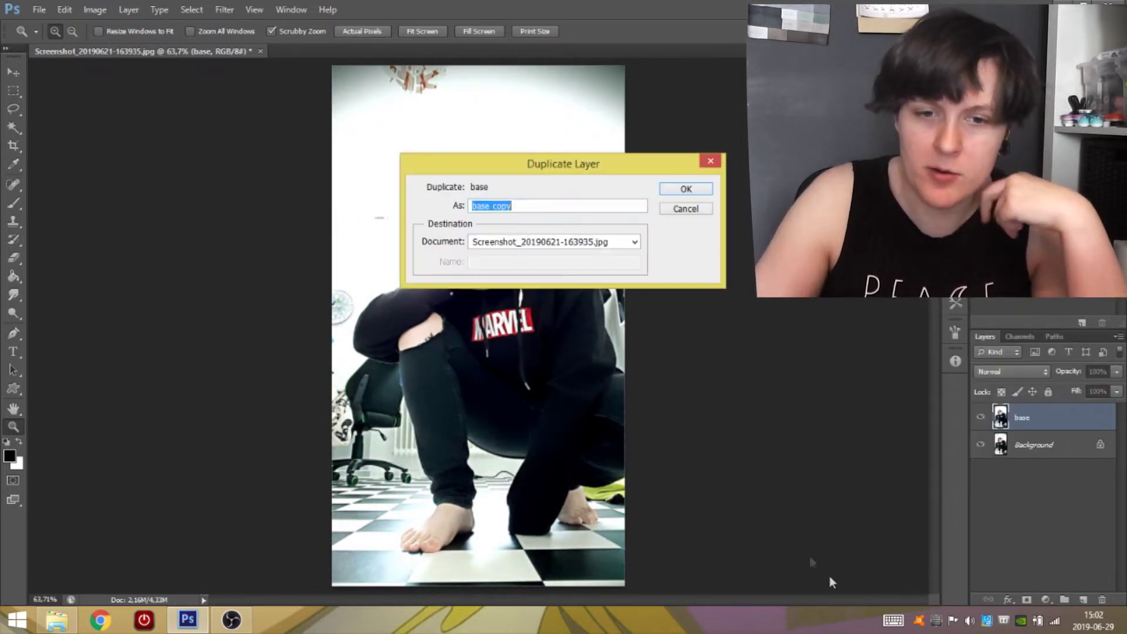
click(893, 620)
click(479, 526)
click(85, 456)
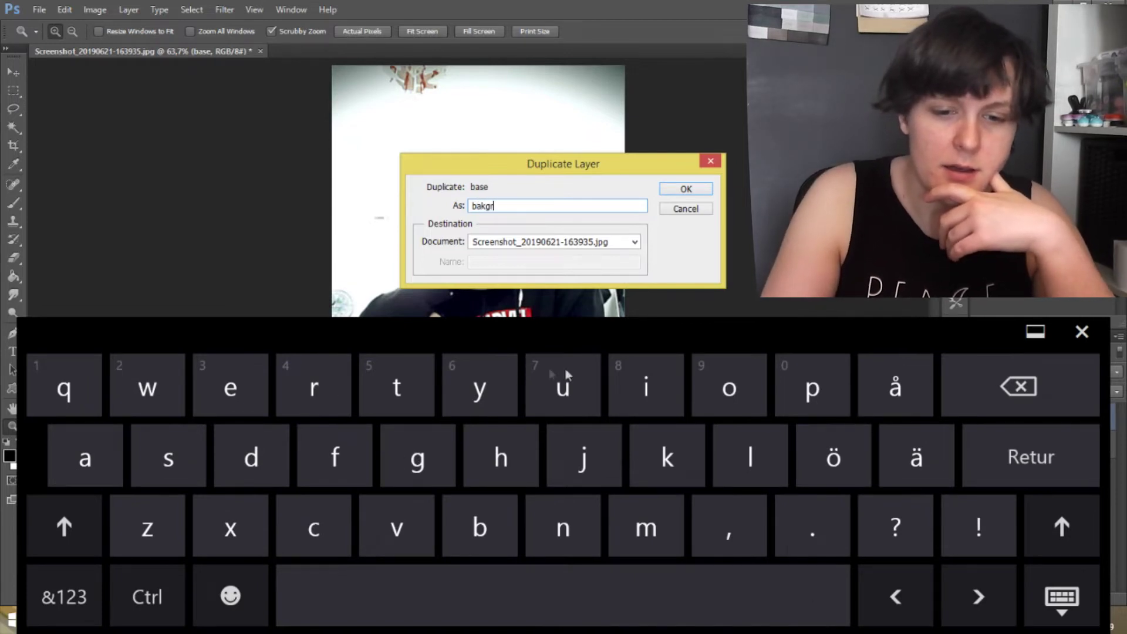
click(252, 457)
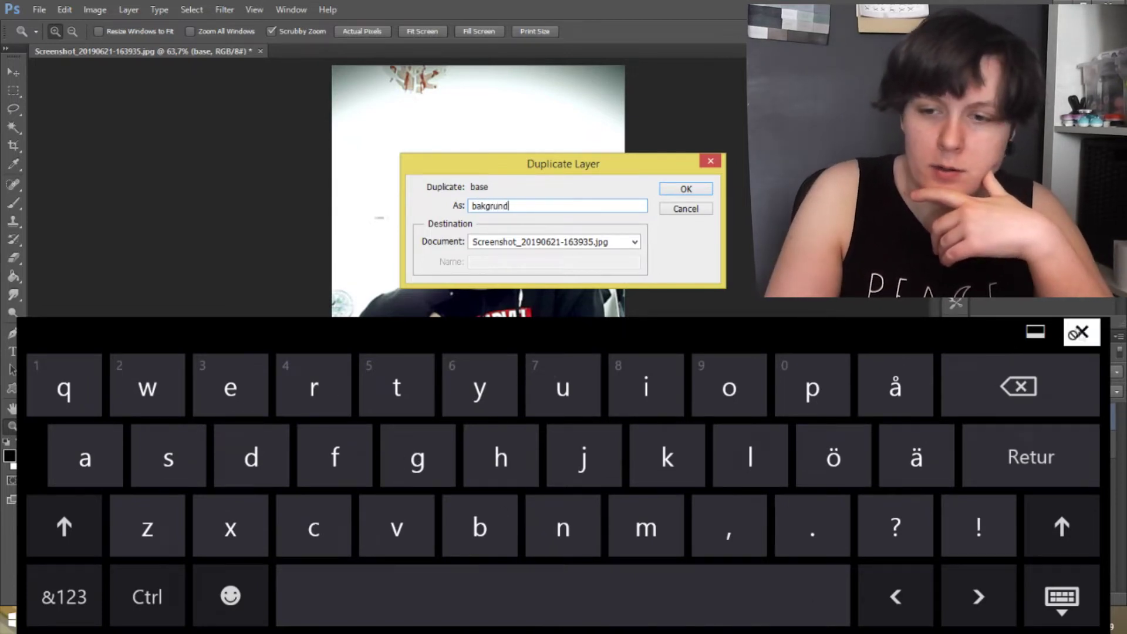
click(1081, 331)
click(684, 189)
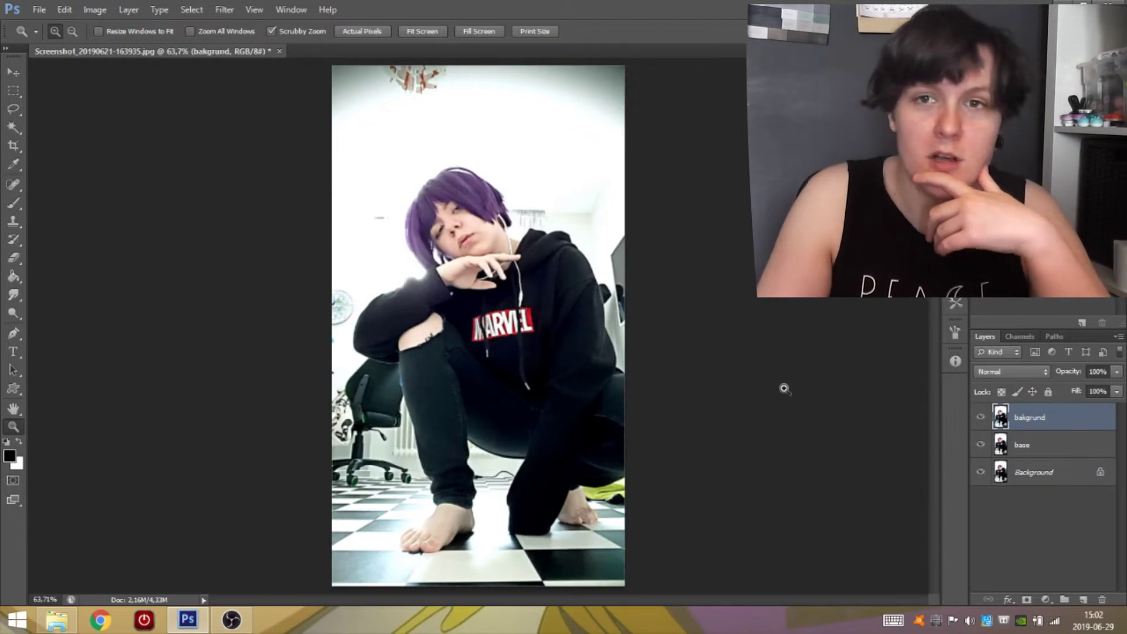
With a hard round red brush, sketch red marks and arrows on the photo.
click(12, 202)
click(65, 34)
click(96, 139)
key(Escape)
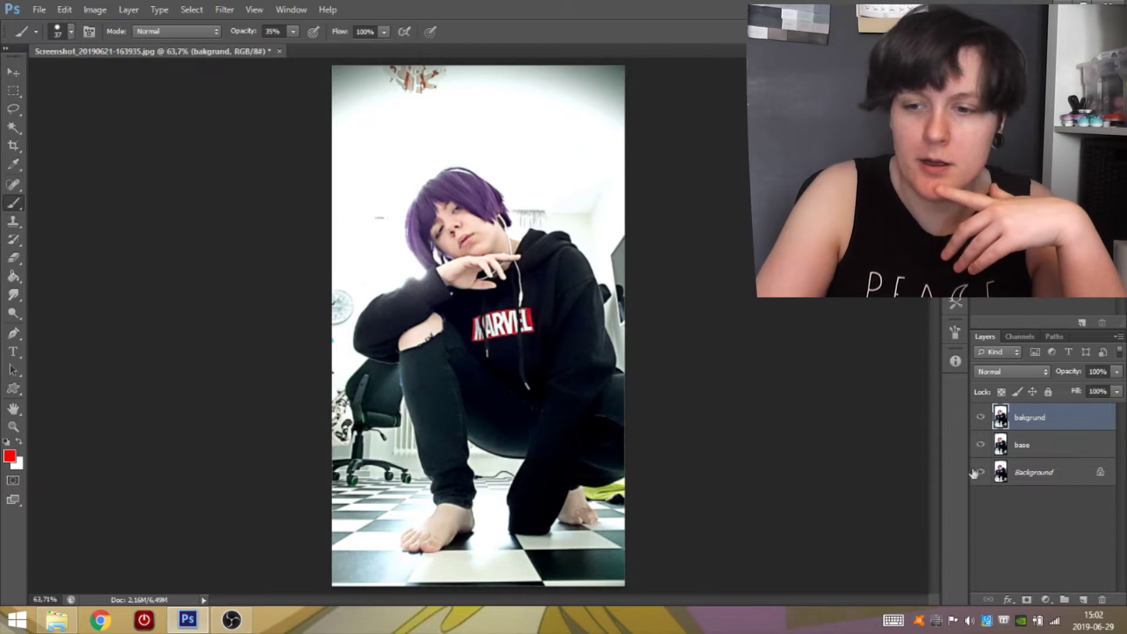
click(1082, 599)
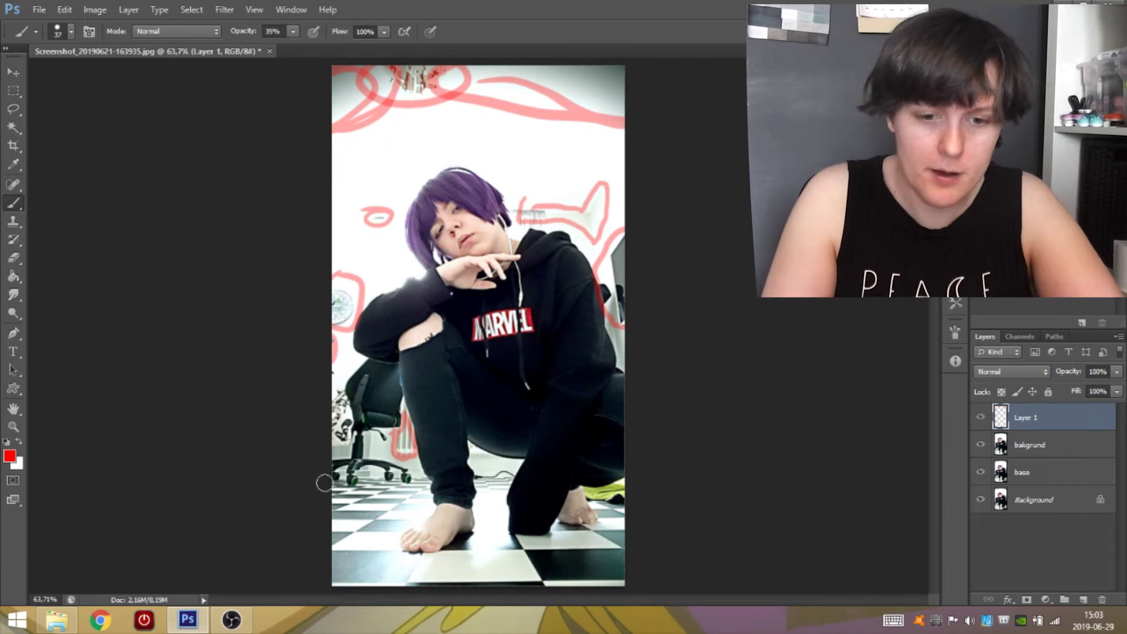
drag(324, 483, 723, 496)
key(ctrl+z)
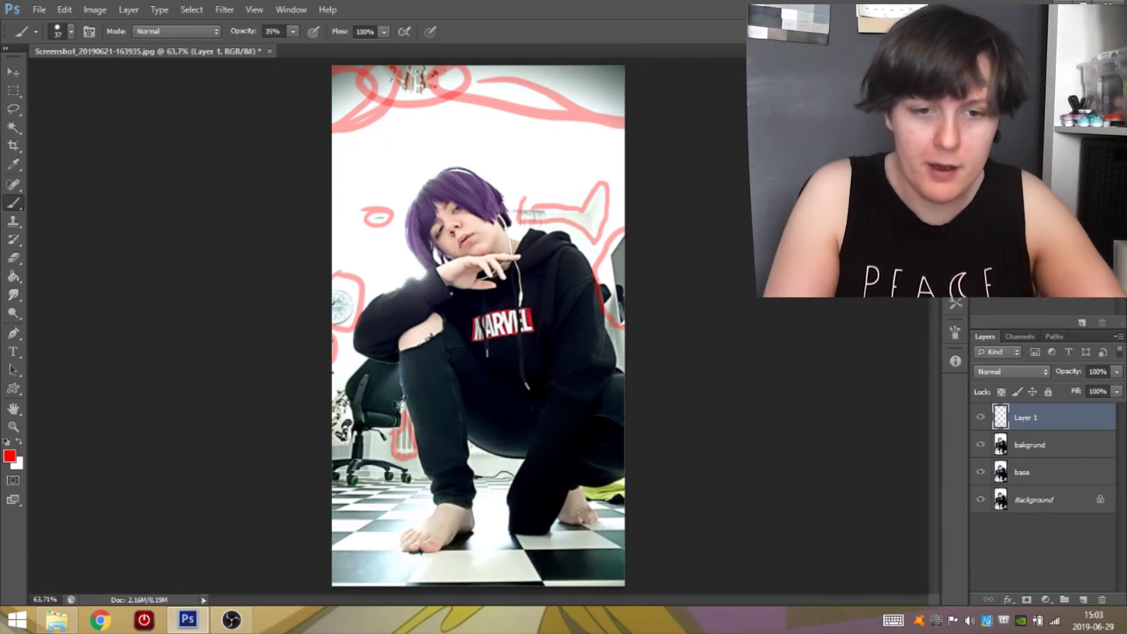
drag(355, 343, 359, 150)
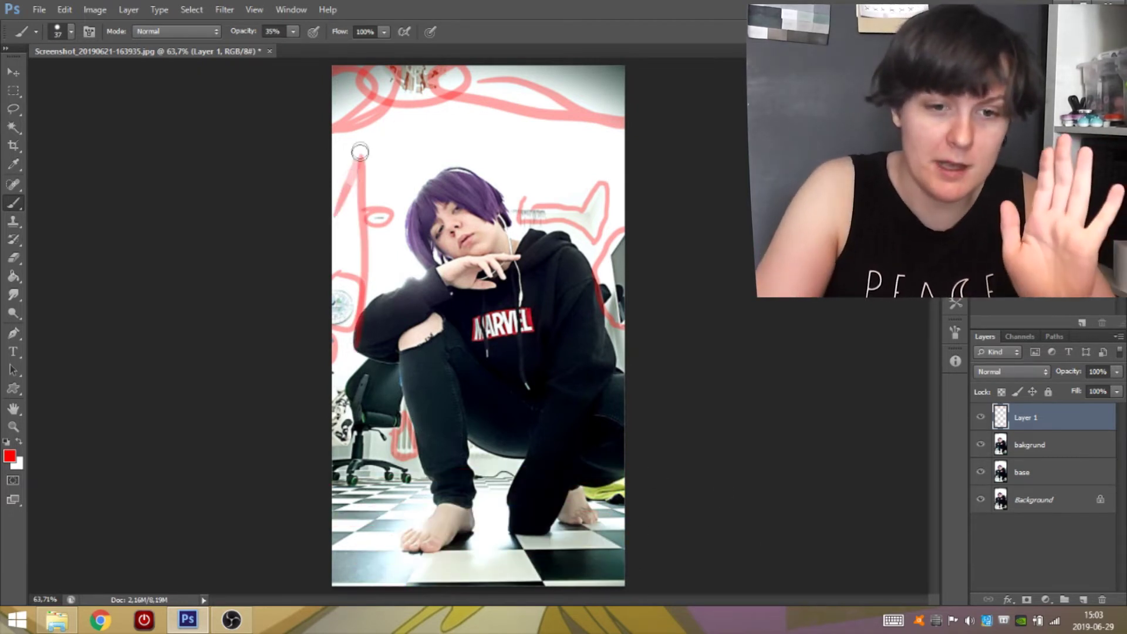
drag(337, 199, 399, 202)
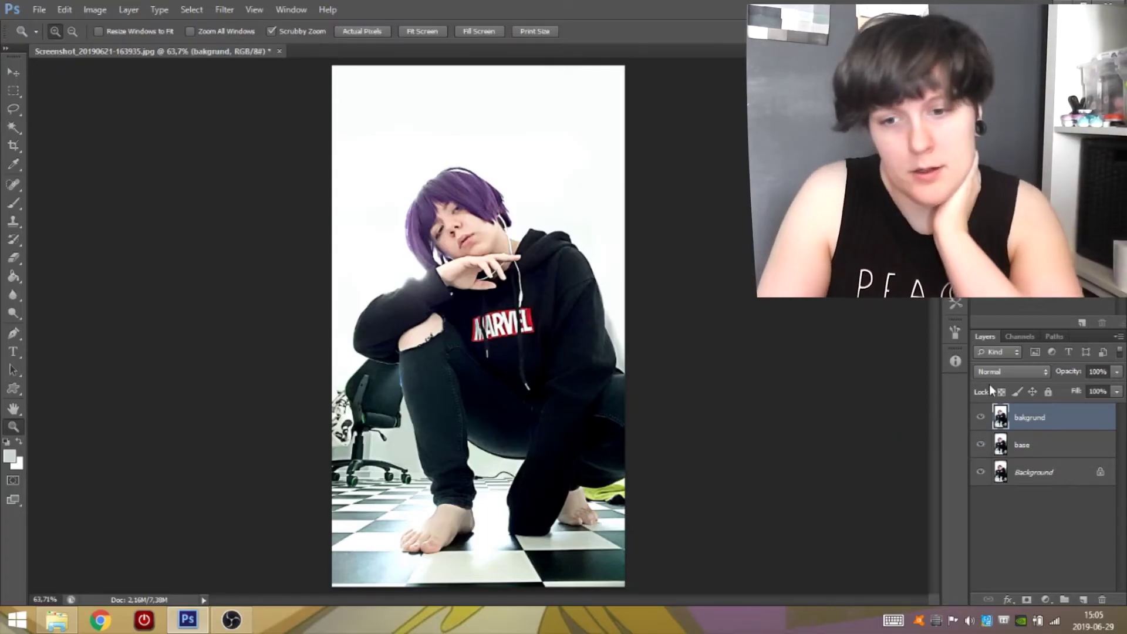
Compare bakgrund on and off, toggle the top crop with undo, then hide bakgrund.
click(980, 418)
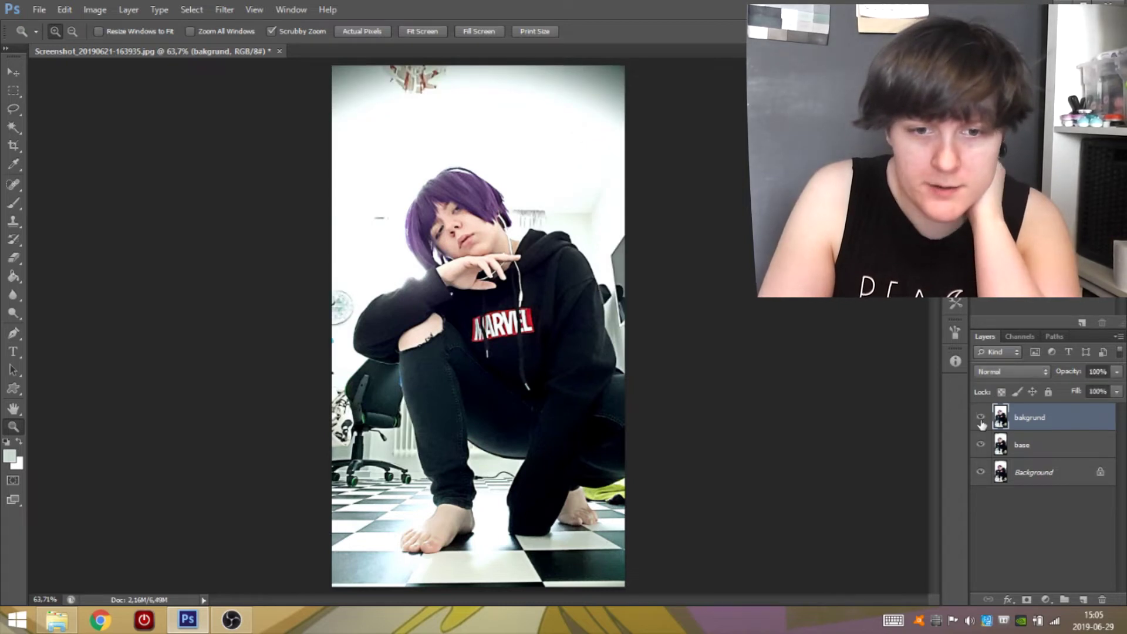
click(980, 418)
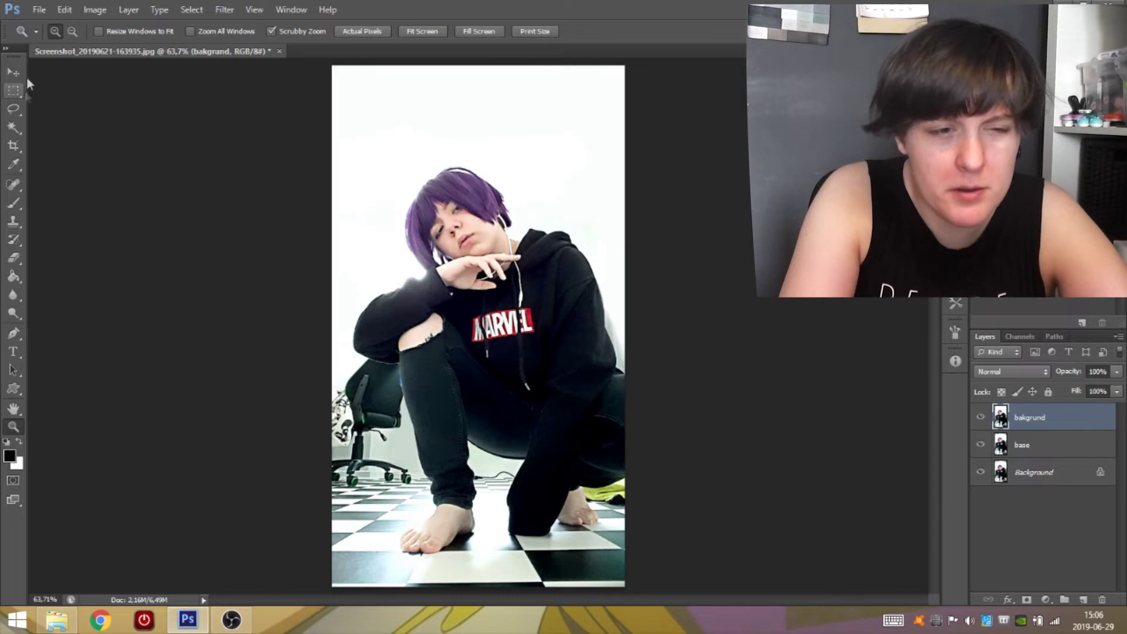
key(m)
key(ctrl+z)
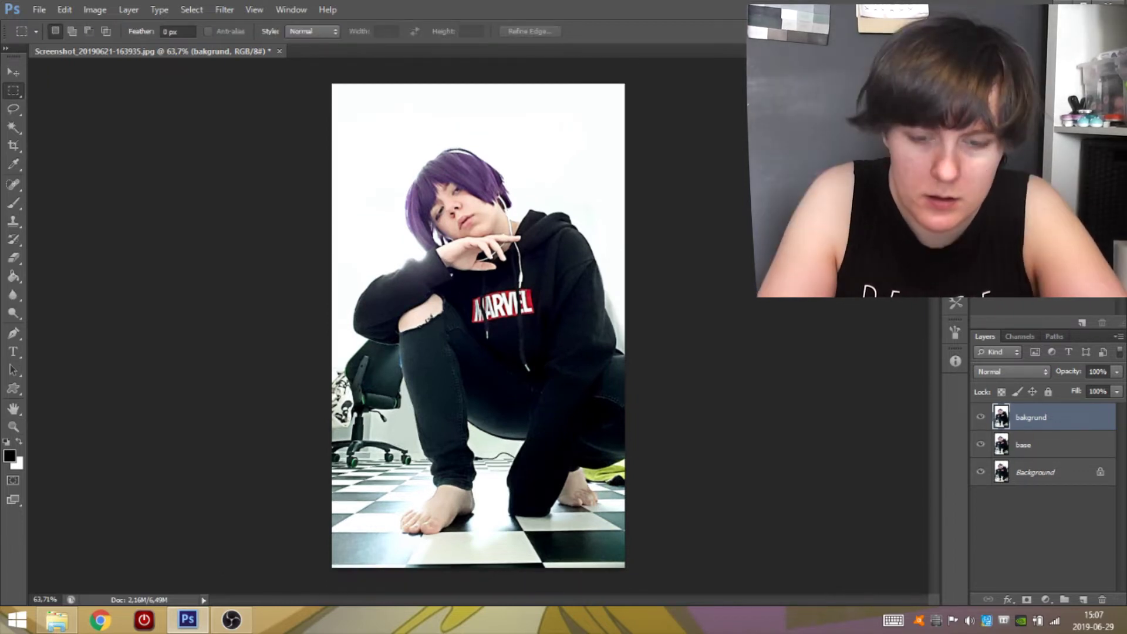
key(ctrl+z)
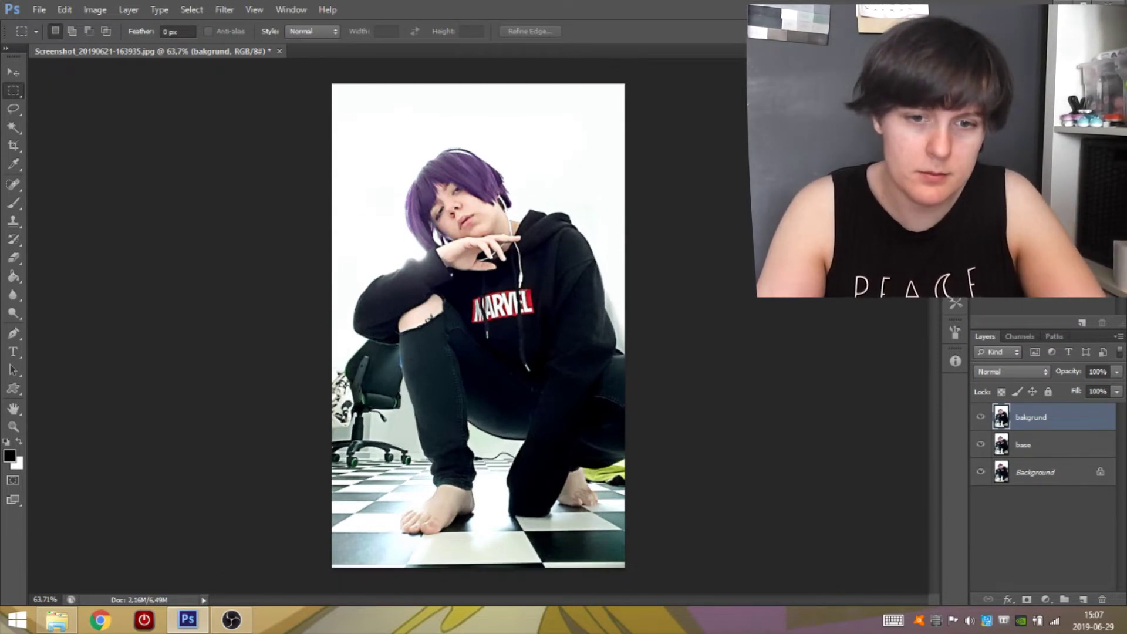
key(ctrl+z)
key(ctrl+z)
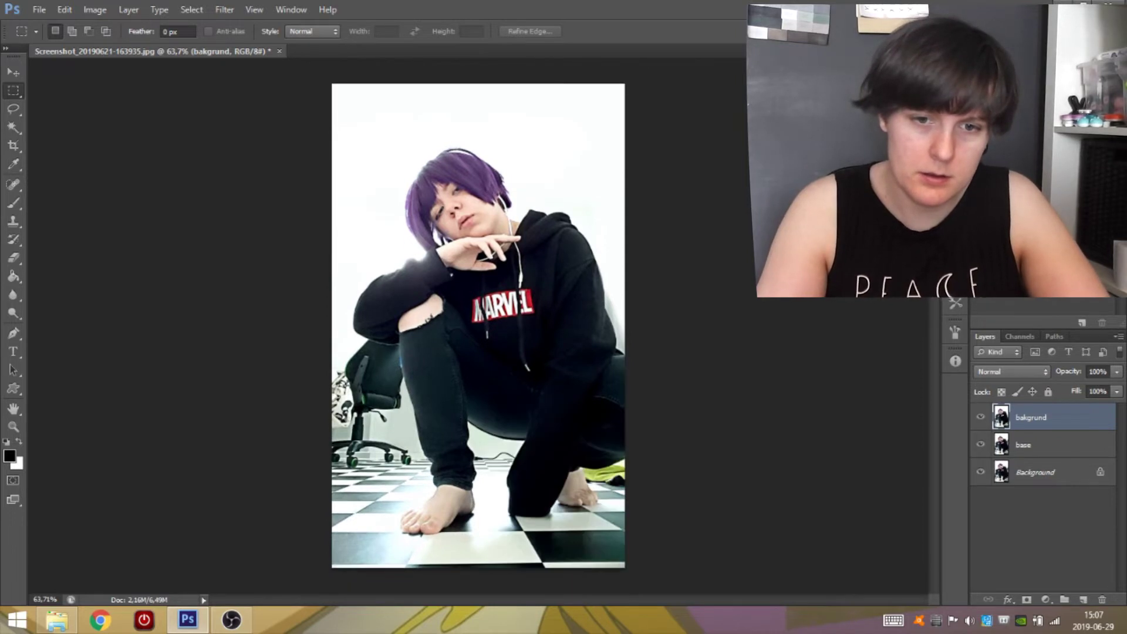
key(ctrl+z)
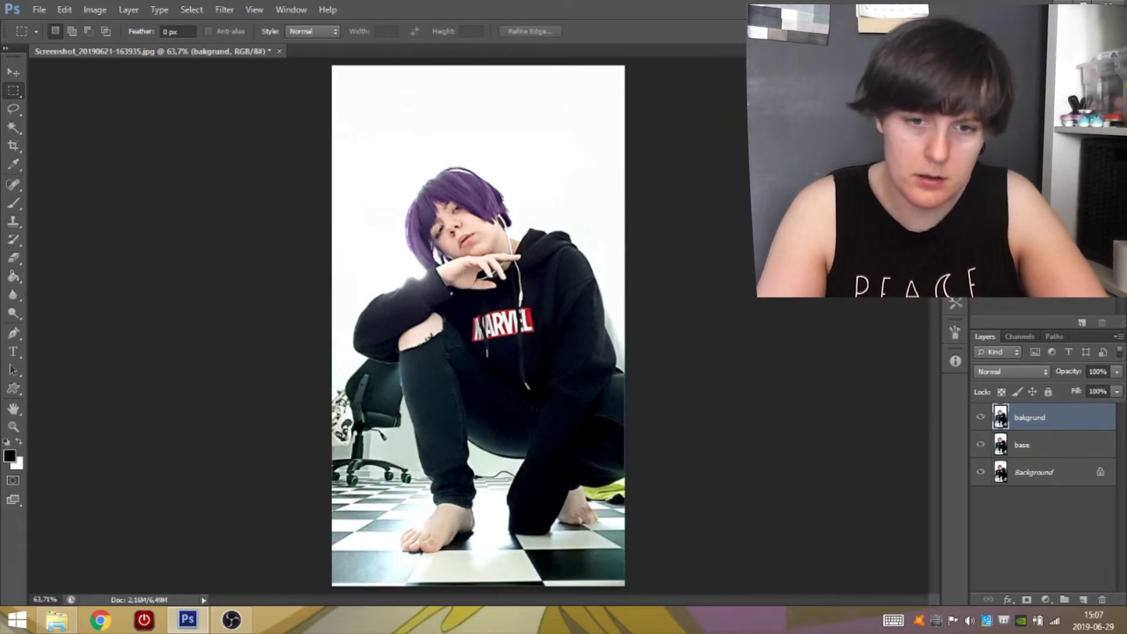
key(ctrl+z)
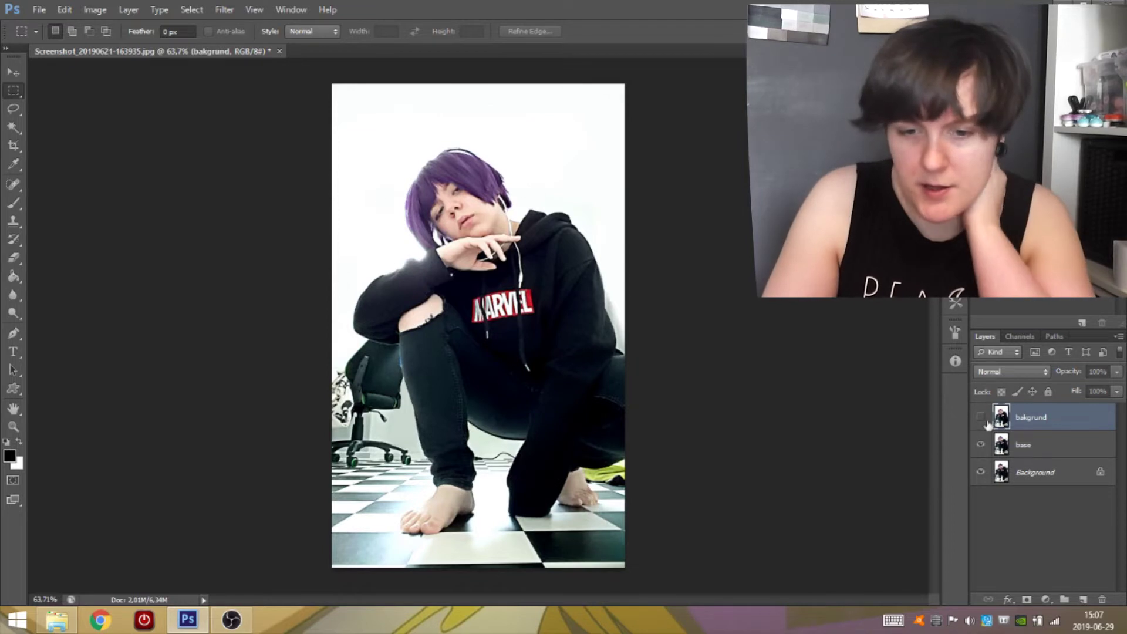
click(981, 417)
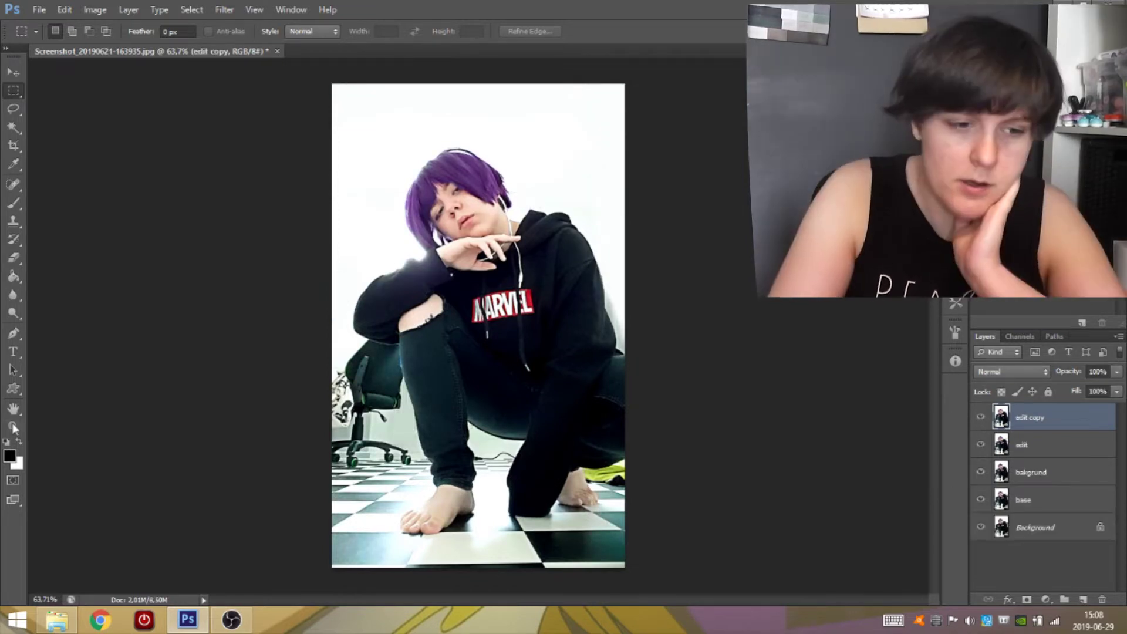
Zoom in and heal a cheek blemish with a size 7 Spot Healing Brush.
click(467, 31)
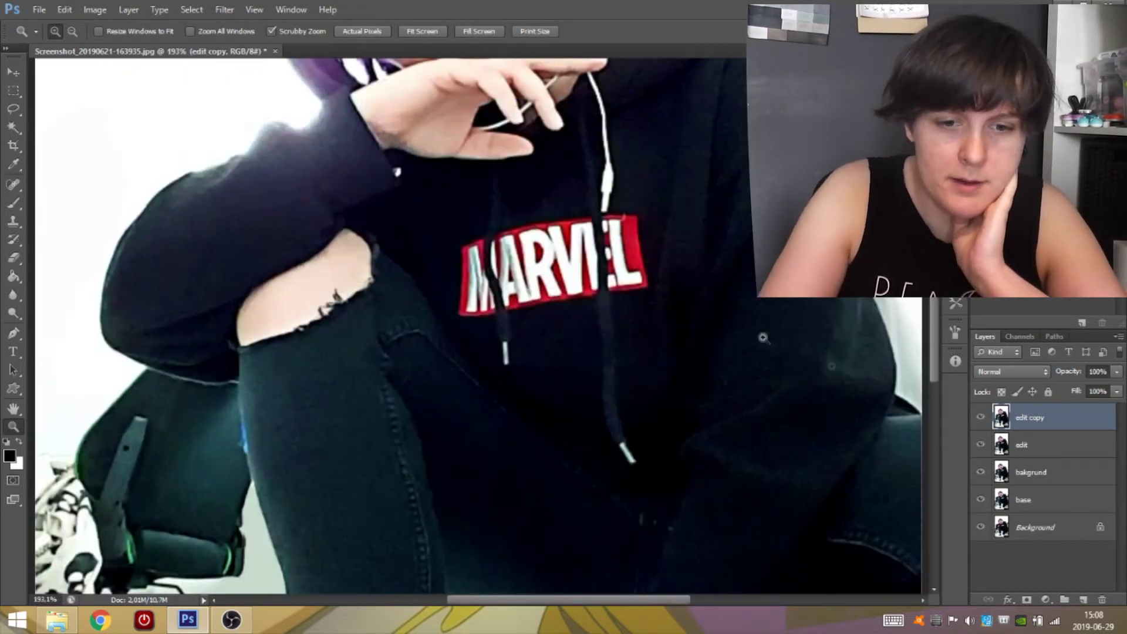
mouse_move(936, 350)
mouse_down()
mouse_move(937, 428)
mouse_move(941, 344)
mouse_up()
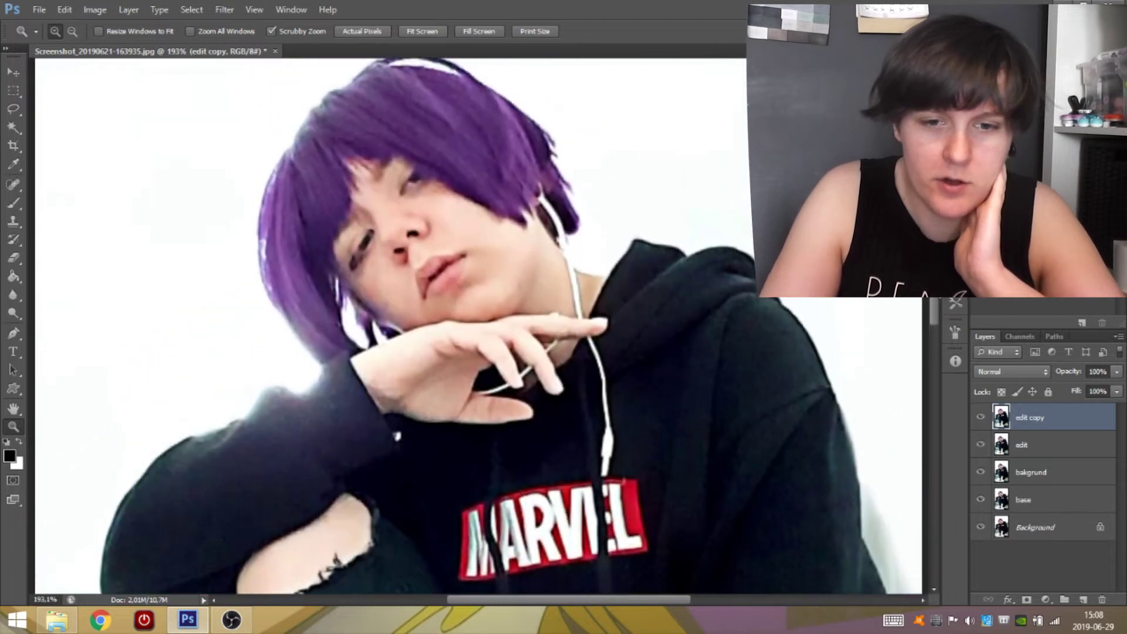
drag(942, 344, 937, 276)
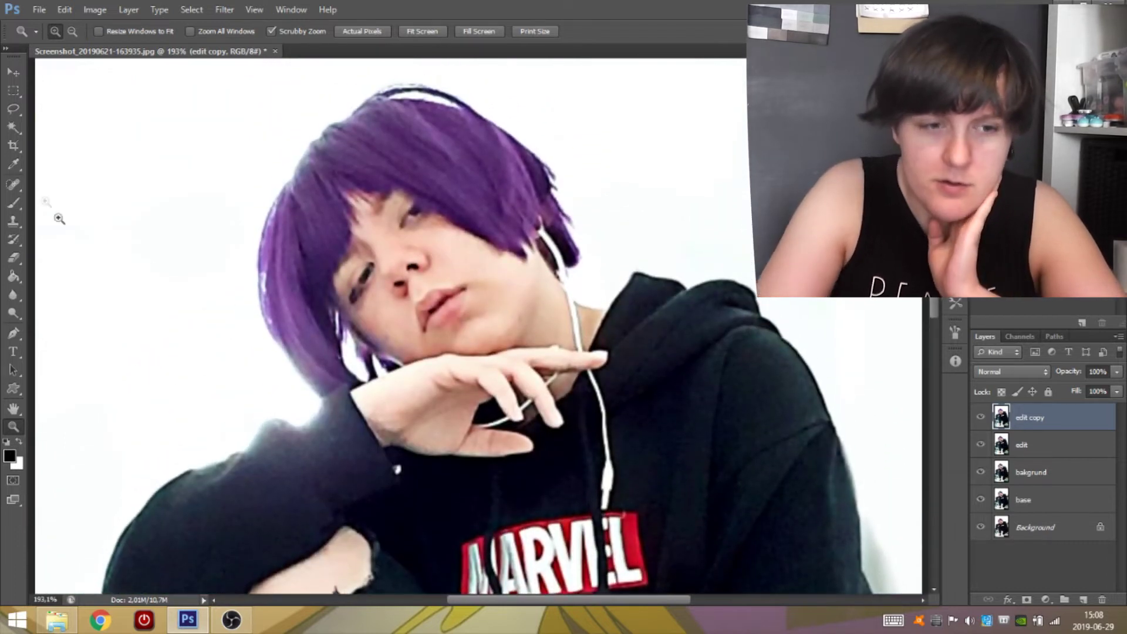
click(14, 184)
click(70, 31)
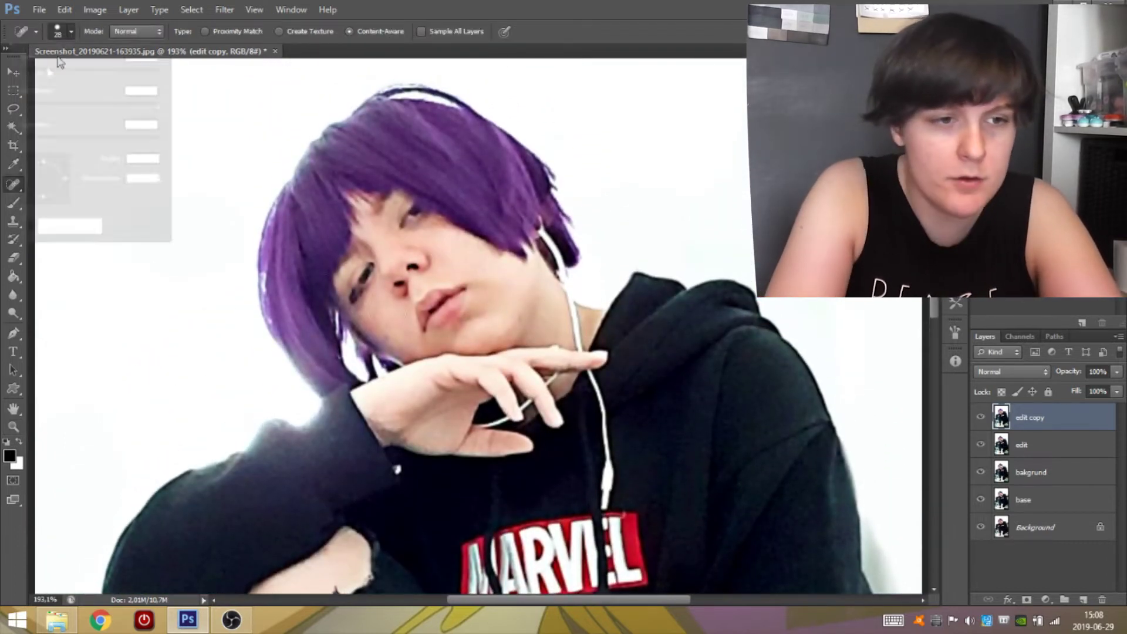
click(519, 318)
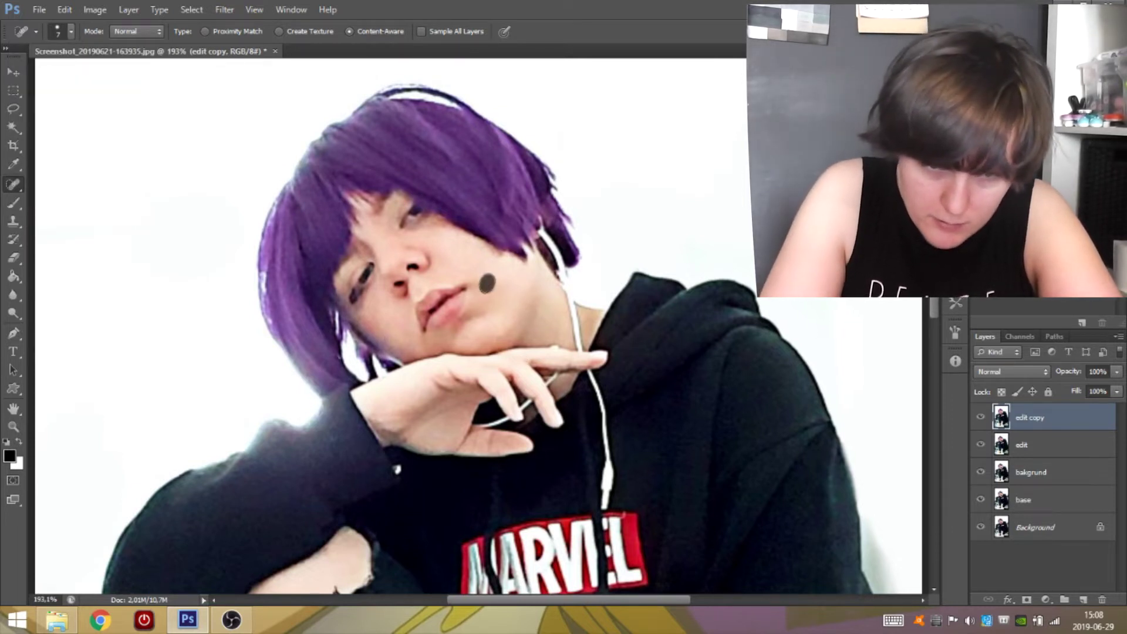
click(489, 287)
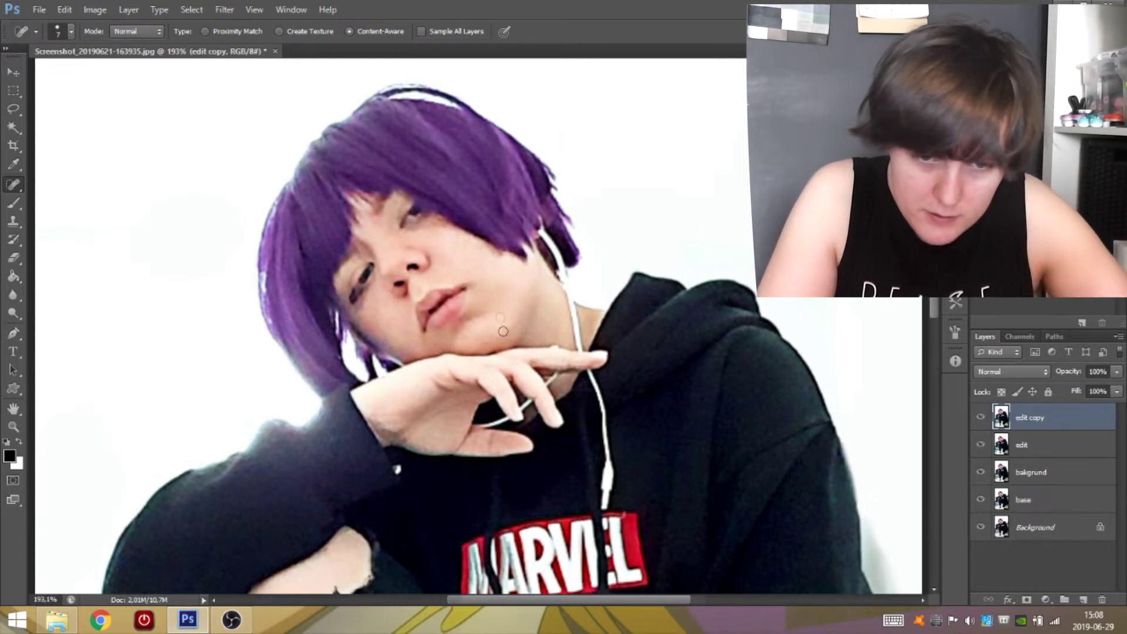
Duplicate the layer as edit copy 2 and heal the chin and lip-corner spots.
scroll(517, 411, up, 3)
scroll(517, 411, up, 2)
right_click(1061, 417)
key(Return)
drag(449, 235, 399, 270)
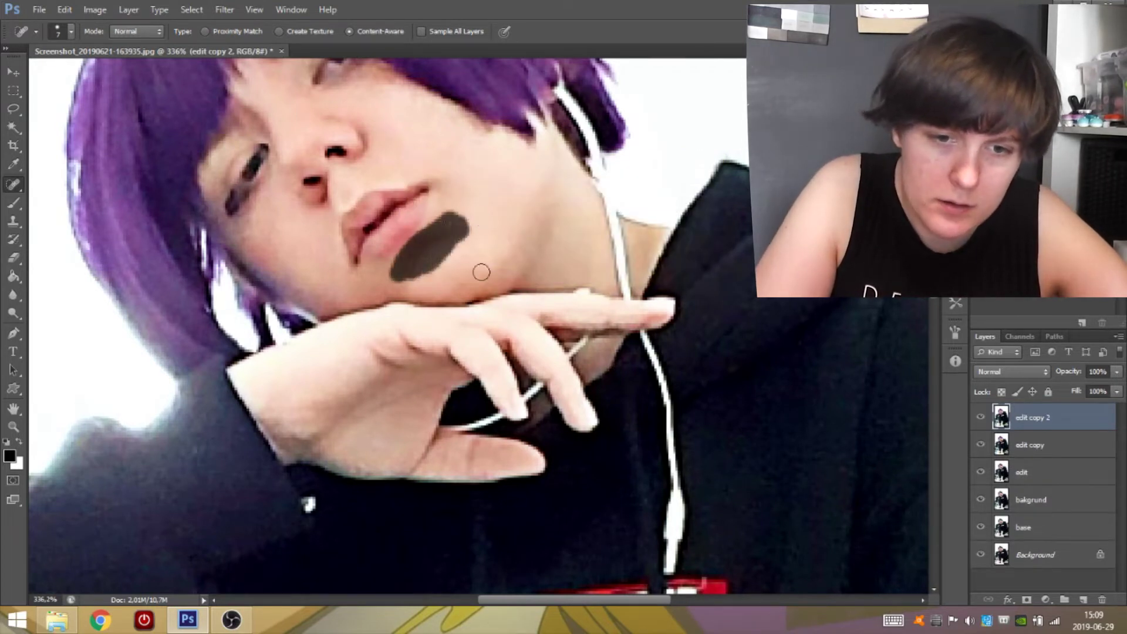
drag(449, 206, 440, 224)
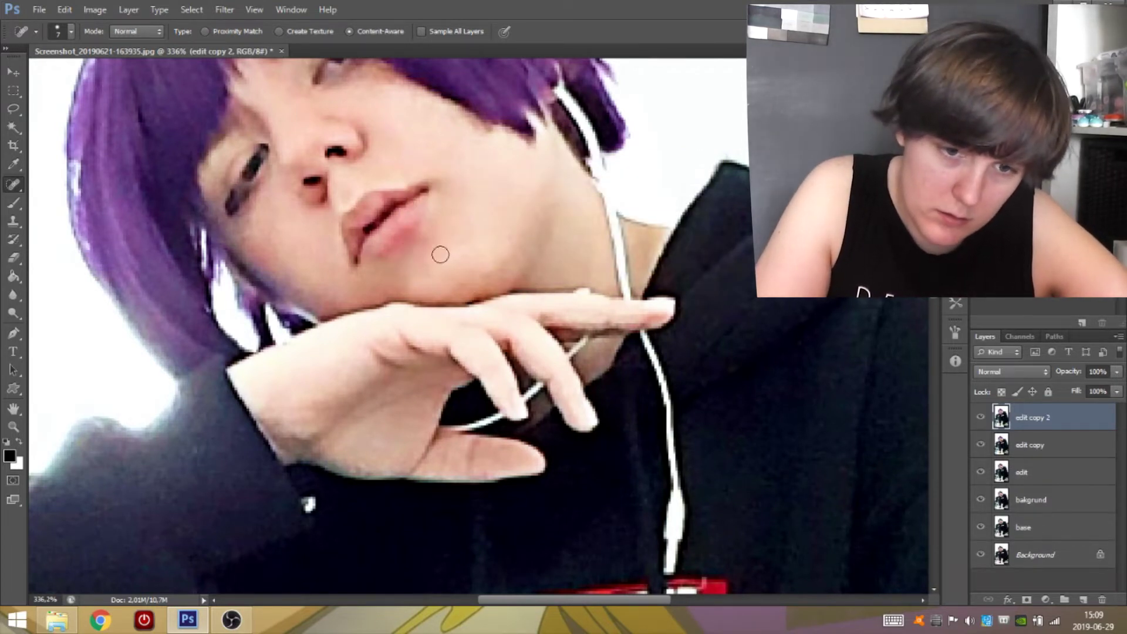
click(425, 274)
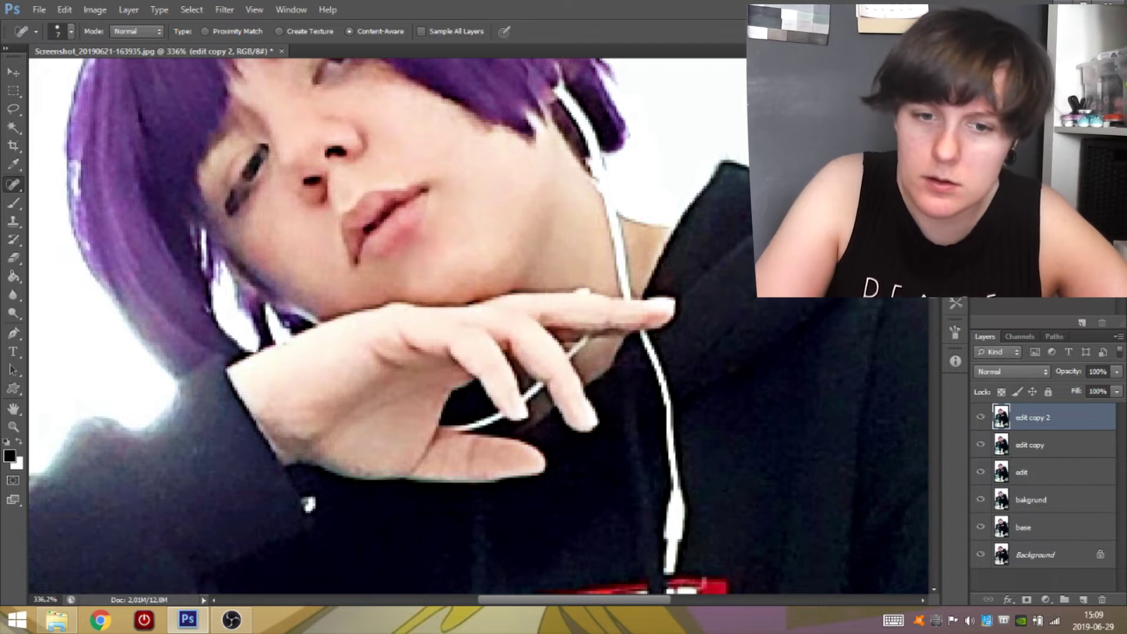
Merge edit copy 2 into edit copy and compare before and after retouching.
double_click(1073, 418)
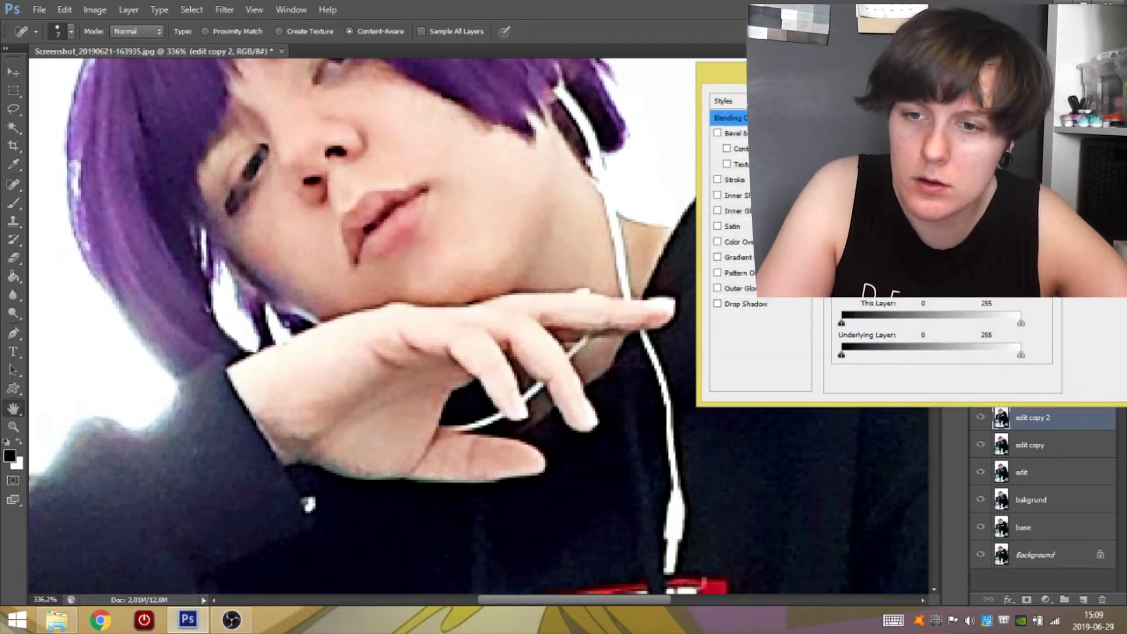
key(space)
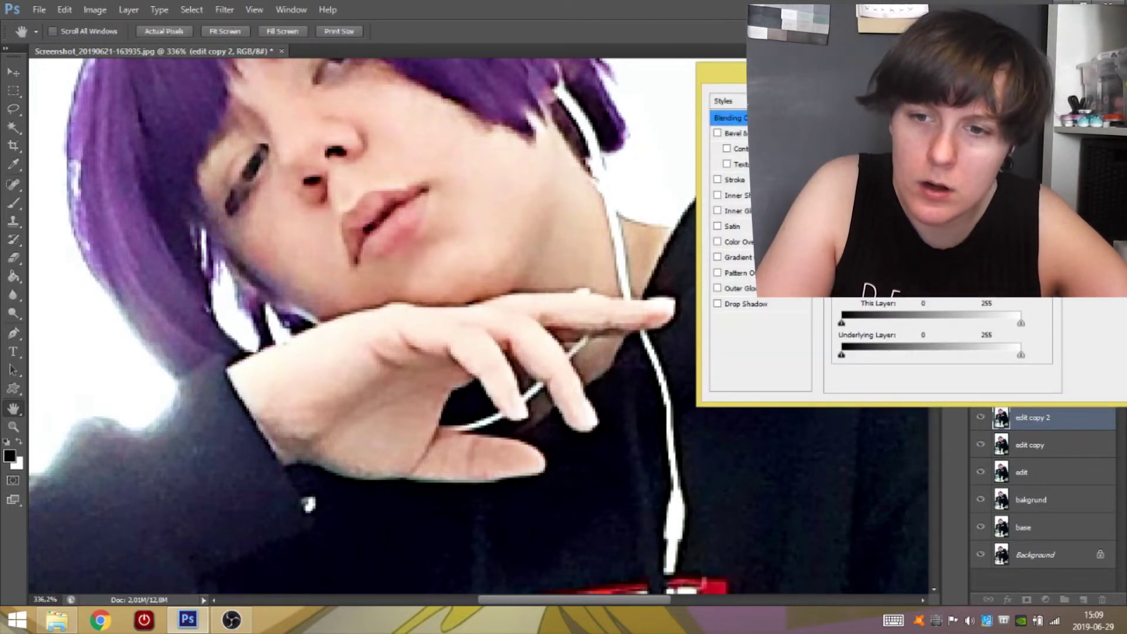
key(Escape)
right_click(992, 420)
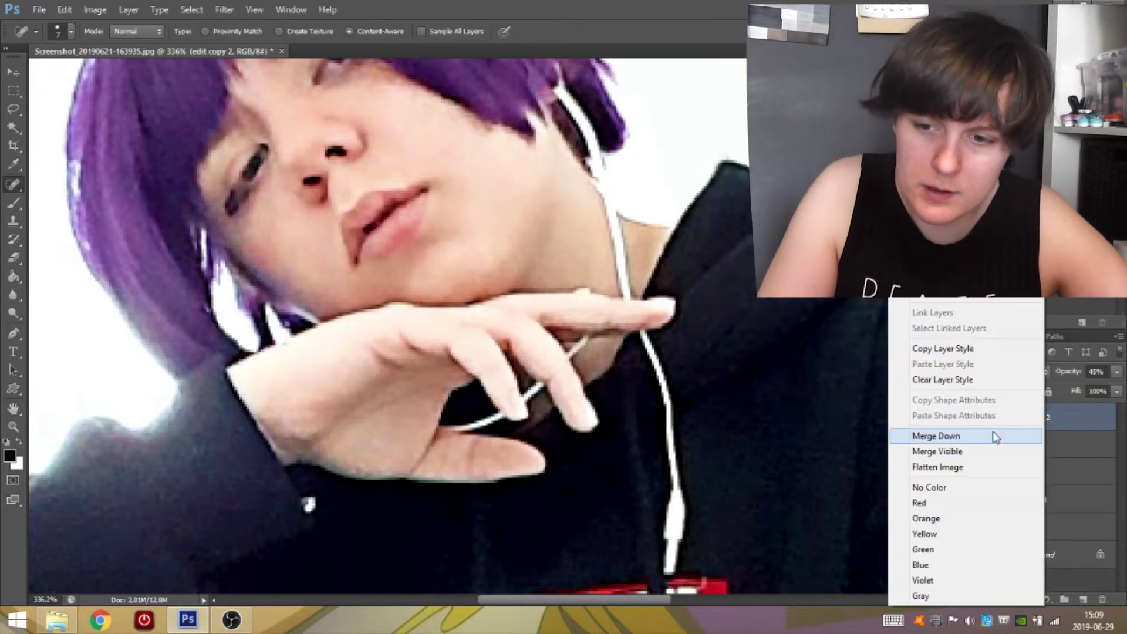
click(991, 434)
click(13, 426)
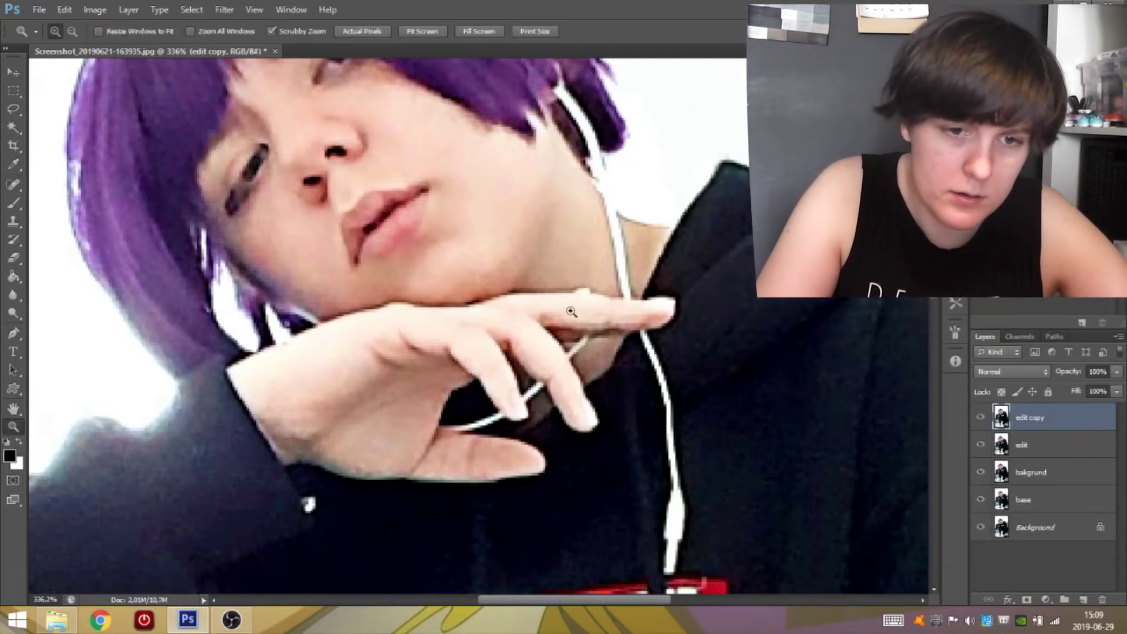
drag(529, 293, 352, 294)
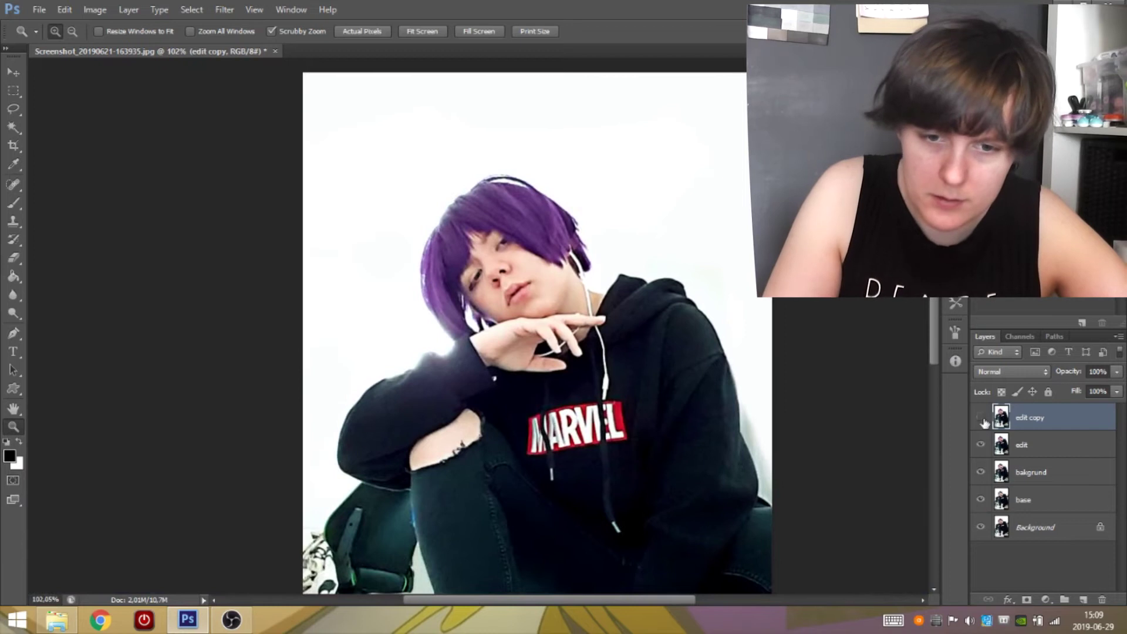
click(981, 418)
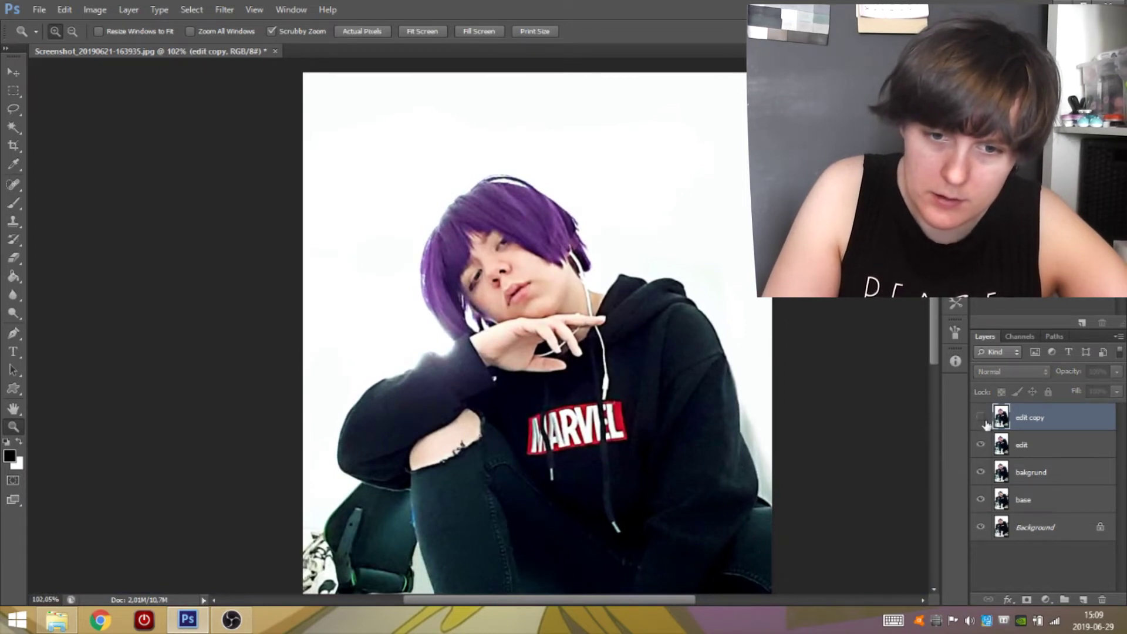
click(980, 417)
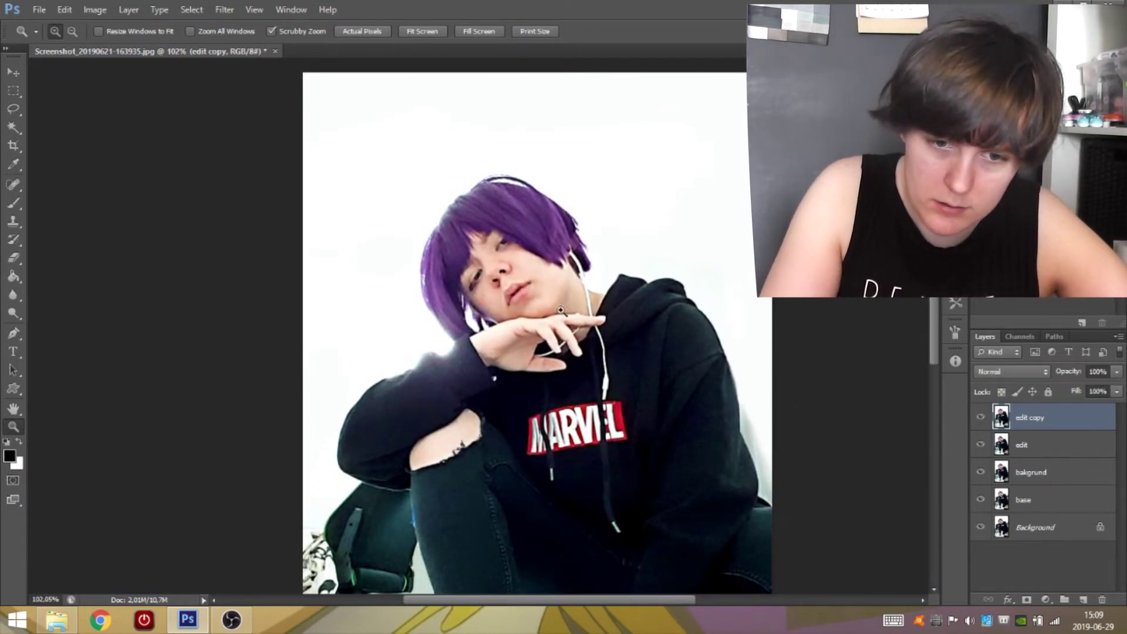
drag(559, 275, 598, 276)
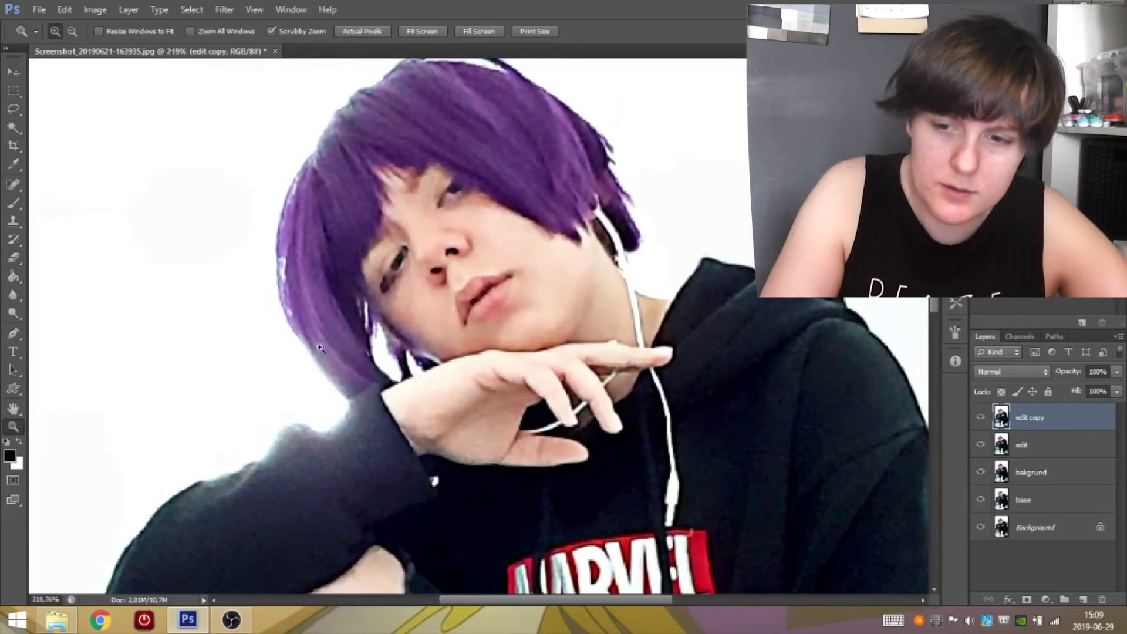
On a new layer, paint black around the face with a 24 px brush.
key(b)
click(66, 32)
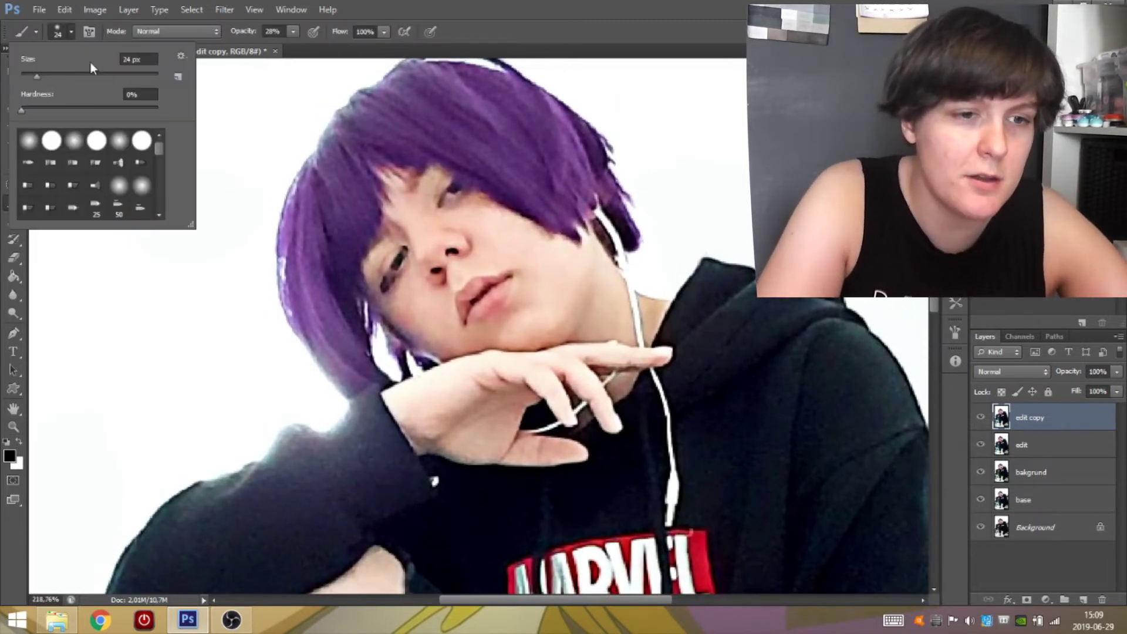
key(0)
click(66, 31)
mouse_move(47, 75)
mouse_down()
mouse_move(68, 85)
mouse_move(47, 75)
mouse_up()
click(1083, 599)
click(65, 31)
mouse_move(355, 273)
mouse_down()
mouse_move(428, 351)
mouse_move(358, 282)
mouse_up()
mouse_move(464, 375)
mouse_down()
mouse_move(352, 269)
mouse_move(464, 364)
mouse_up()
drag(587, 211, 622, 363)
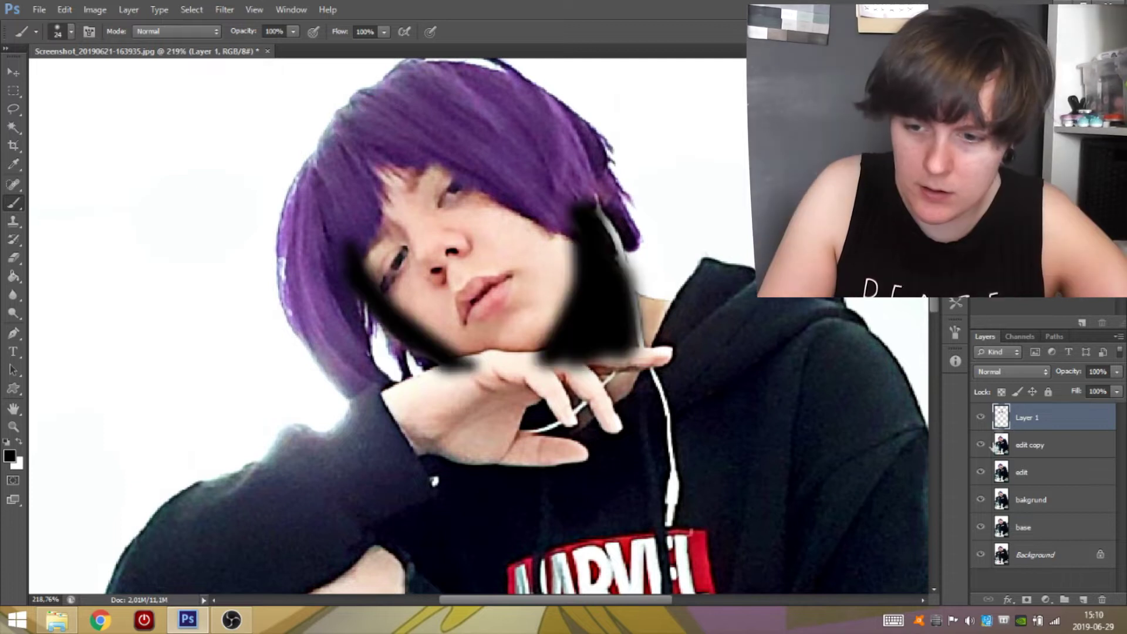
Copy the painted area from edit copy into a new layer in place and delete Layer 1.
right_click(997, 418)
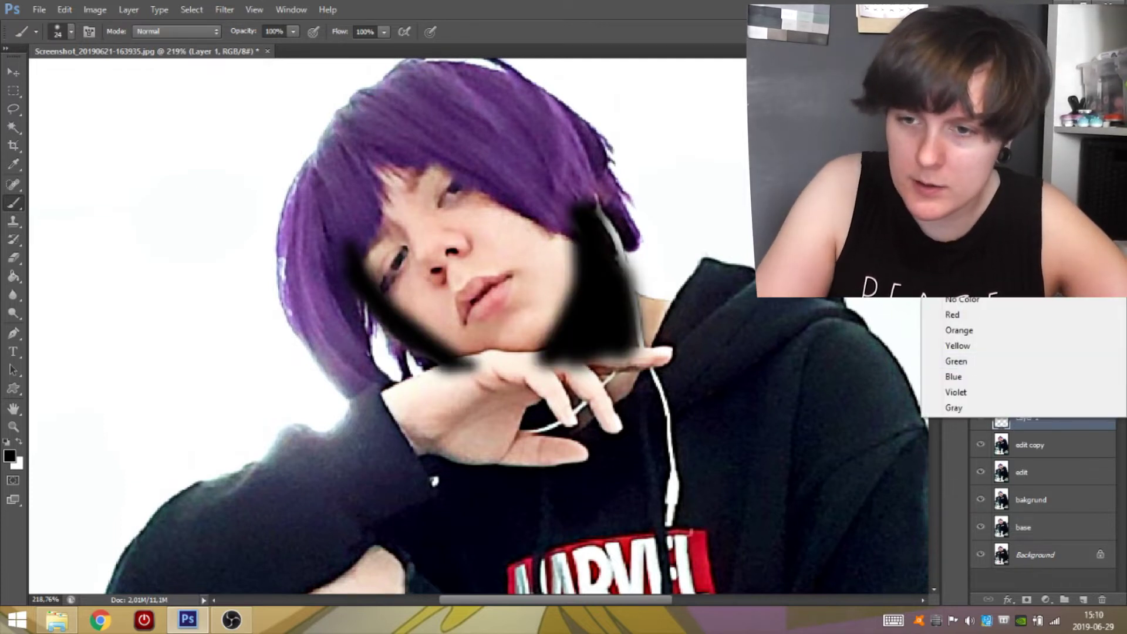
key(Escape)
ctrl+click(1001, 417)
click(1033, 444)
click(65, 10)
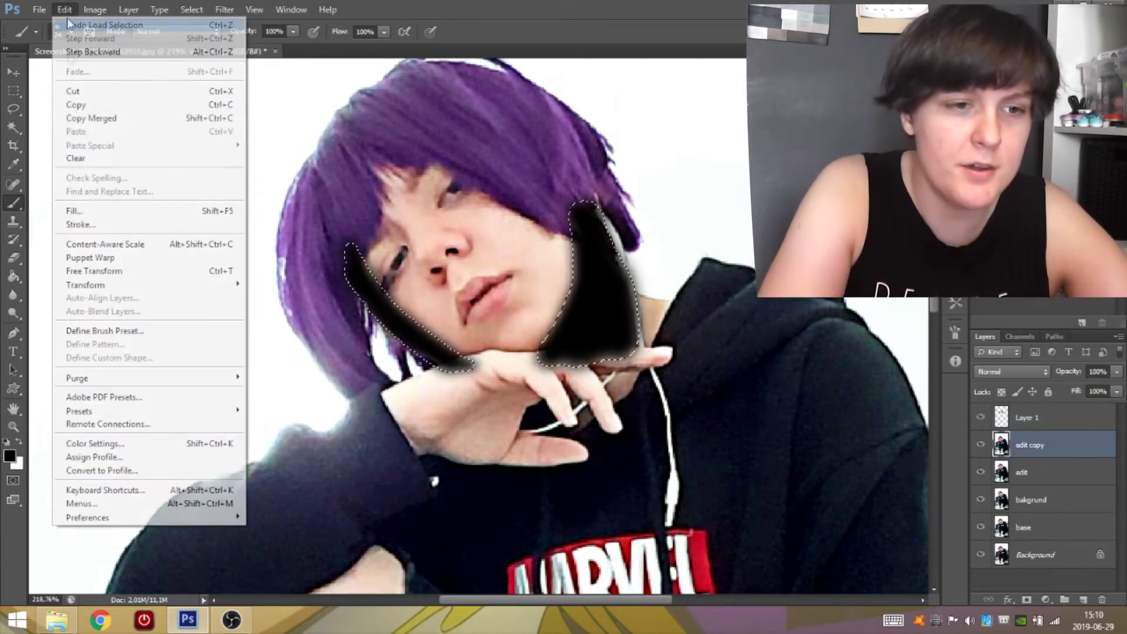
click(76, 104)
click(64, 9)
mouse_move(90, 145)
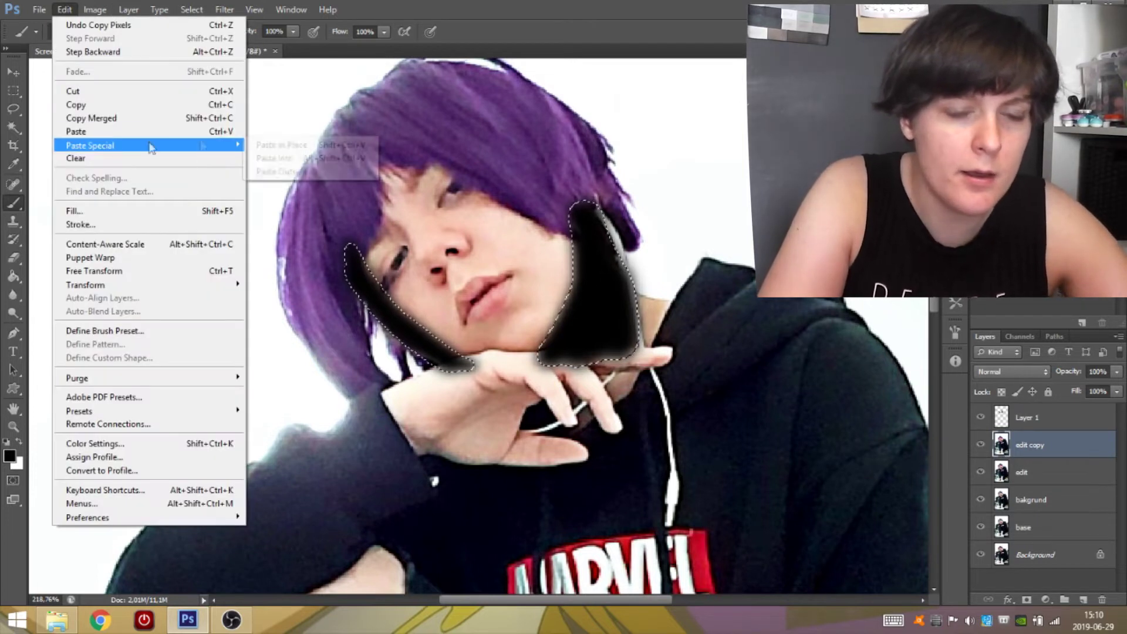
click(272, 145)
click(1031, 422)
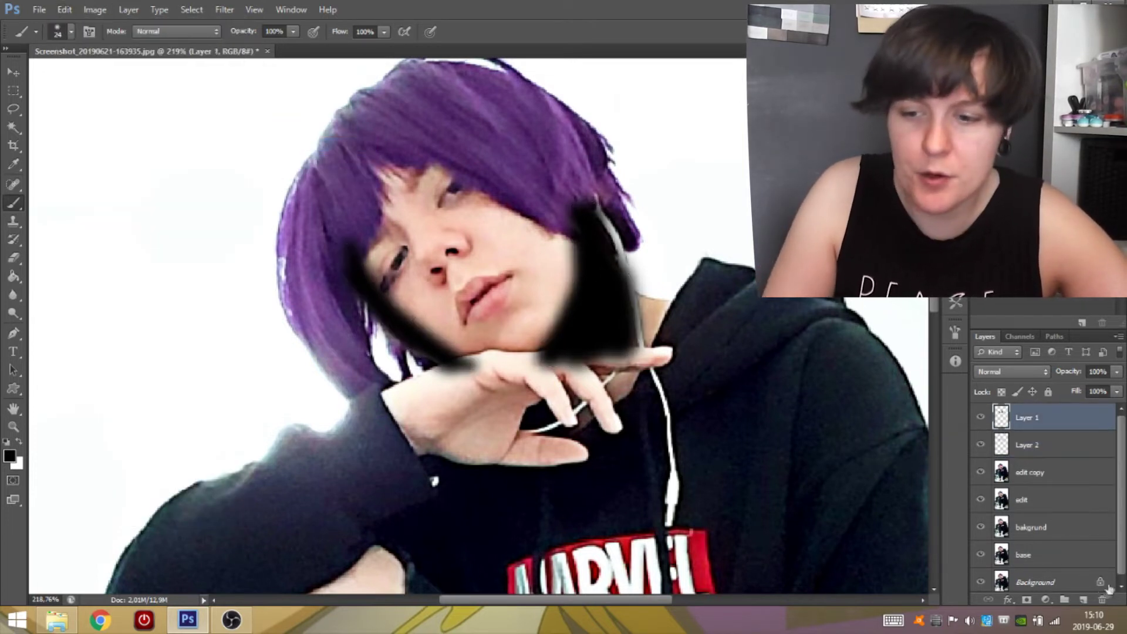
click(1102, 599)
click(529, 232)
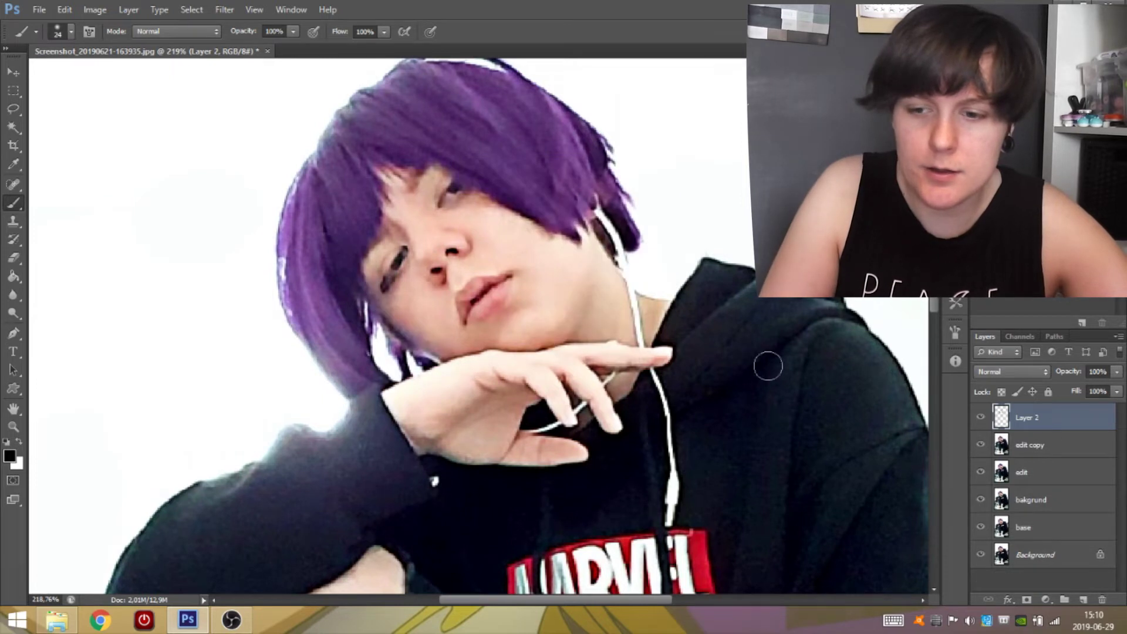
Apply a Curves adjustment to Layer 2, compare it, and merge it down.
click(95, 9)
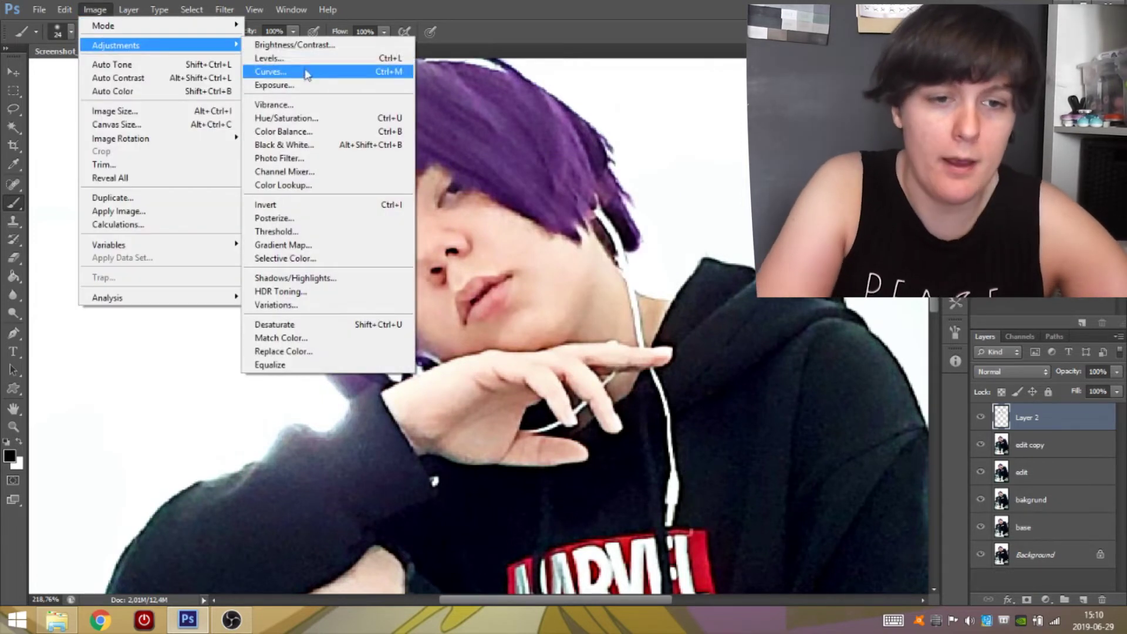
mouse_move(115, 44)
click(305, 71)
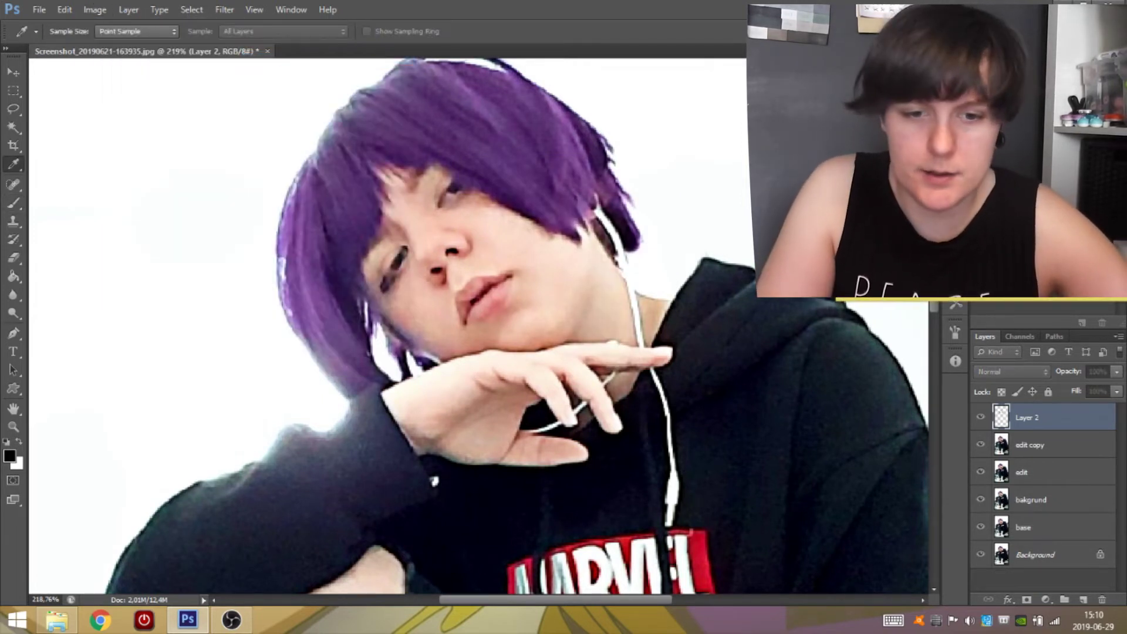
key(Return)
key(z)
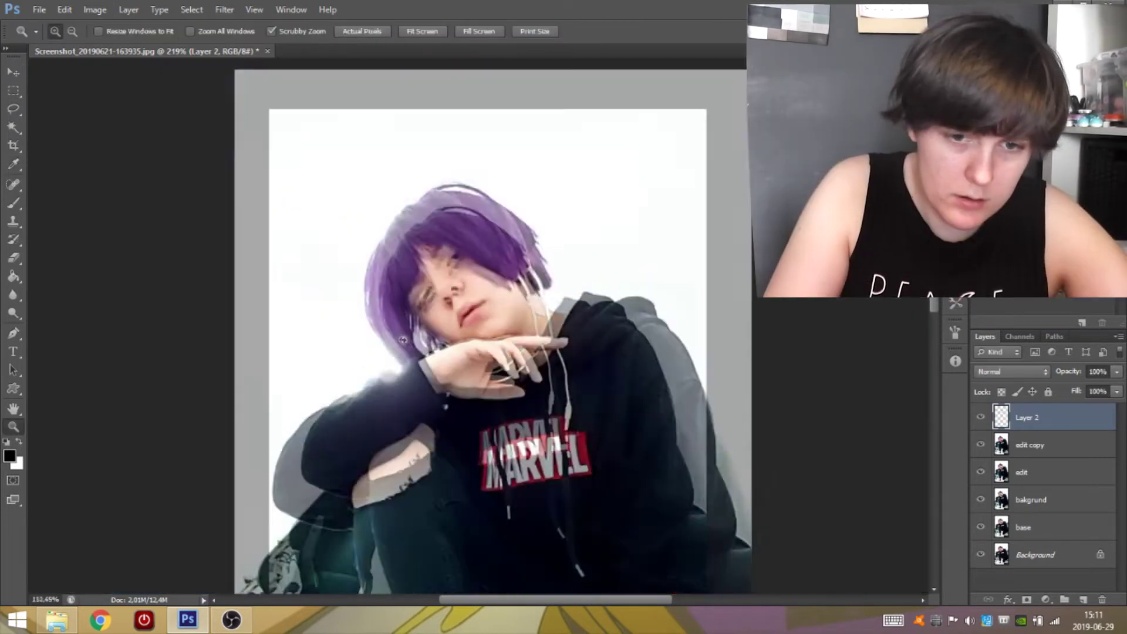
scroll(485, 352, down, 5)
click(980, 418)
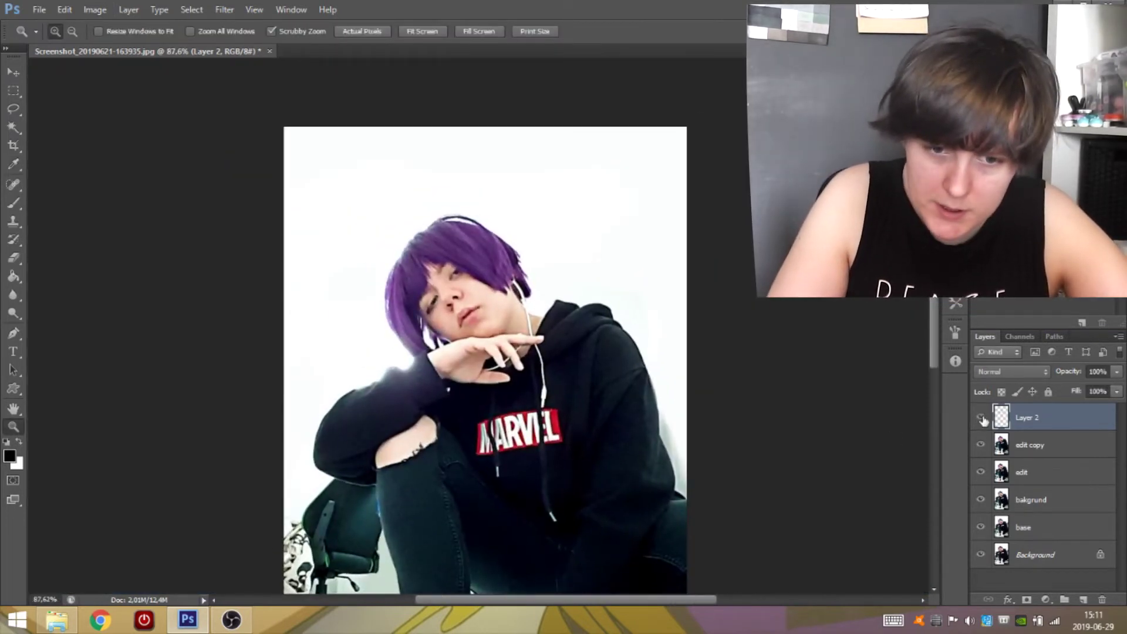
click(980, 418)
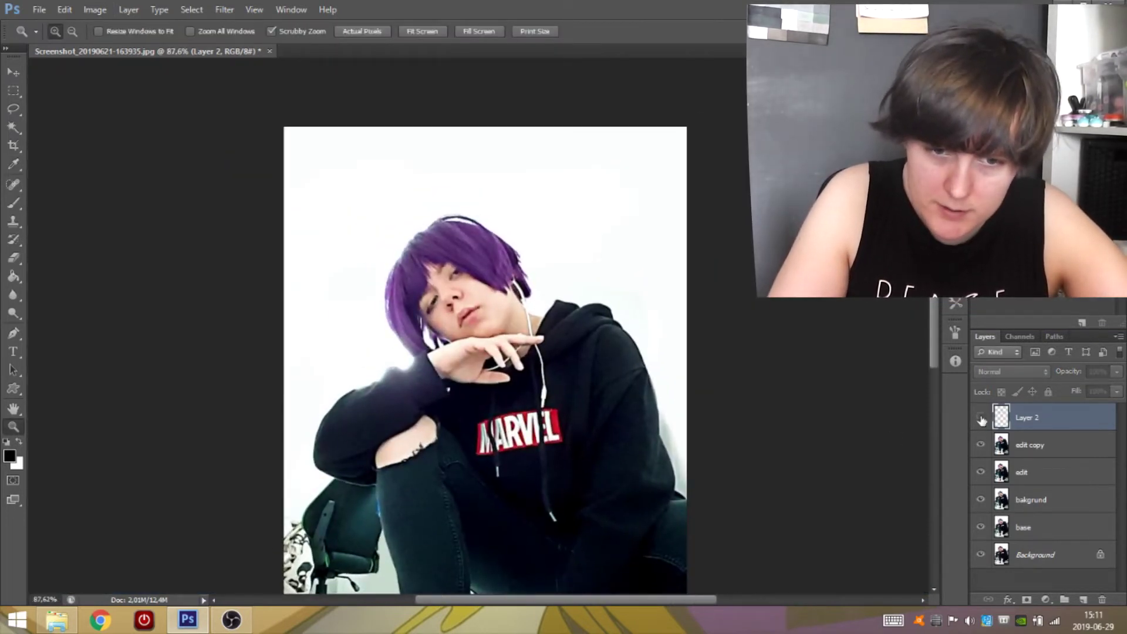
right_click(1058, 418)
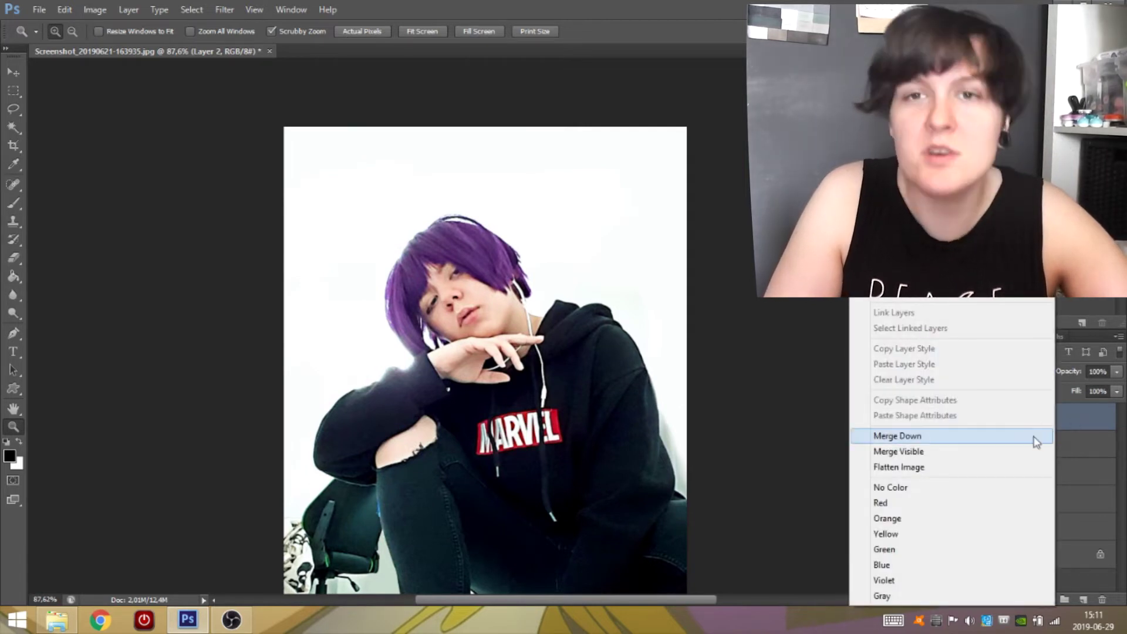
click(957, 437)
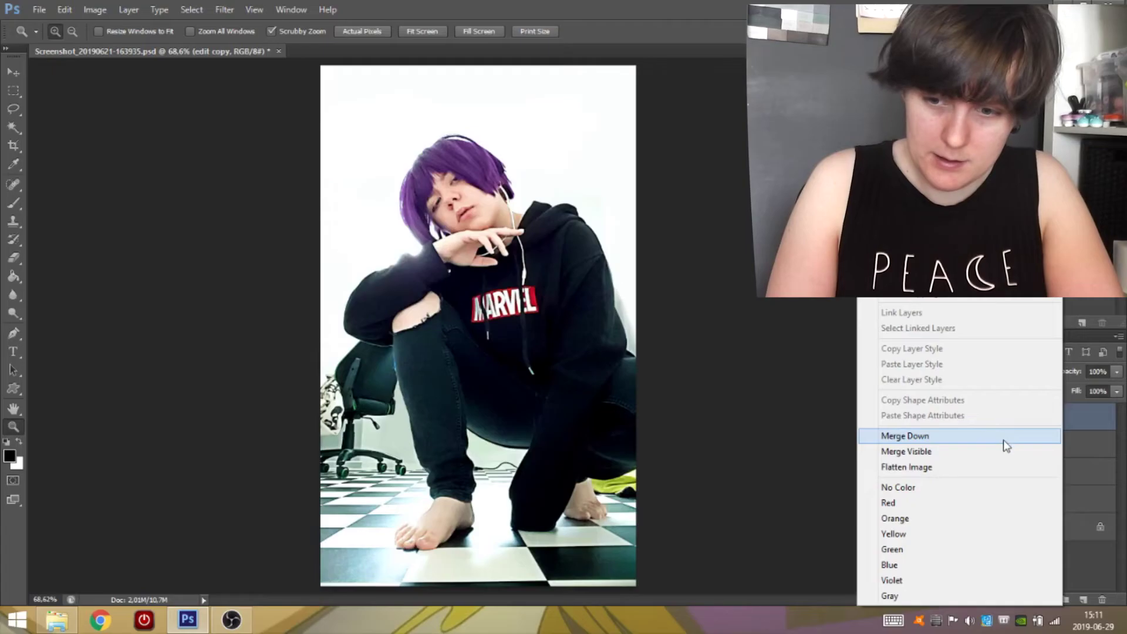
Merge edit copy into edit, add a new layer, and set a 2 px brush for eyeliner.
click(1002, 439)
click(1083, 599)
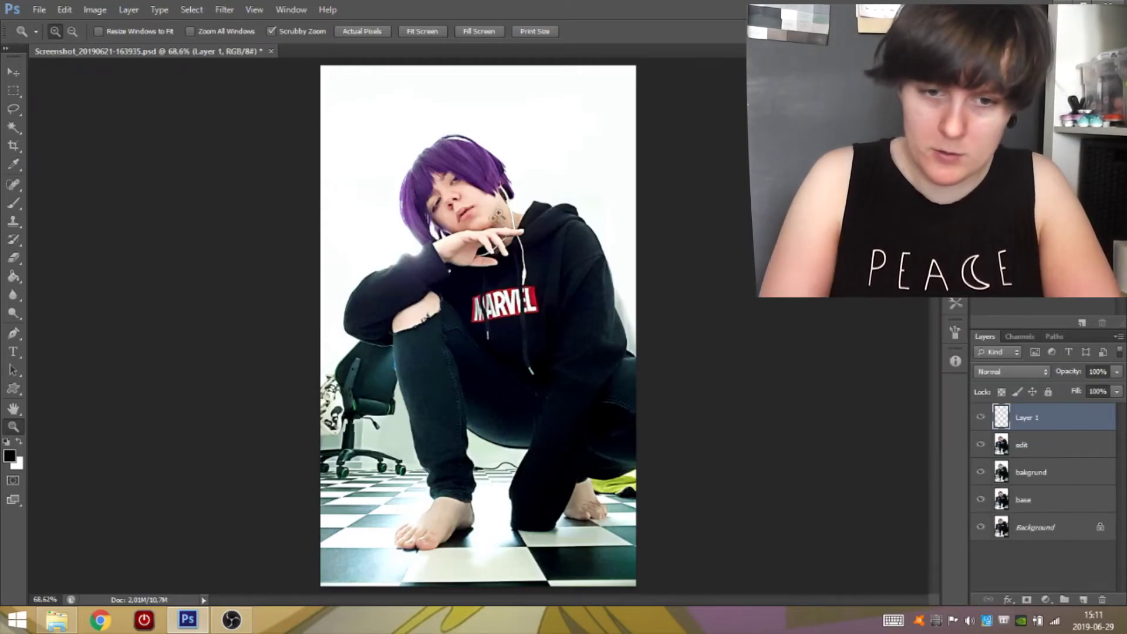
mouse_move(449, 176)
mouse_down()
mouse_move(543, 240)
mouse_move(325, 168)
mouse_up()
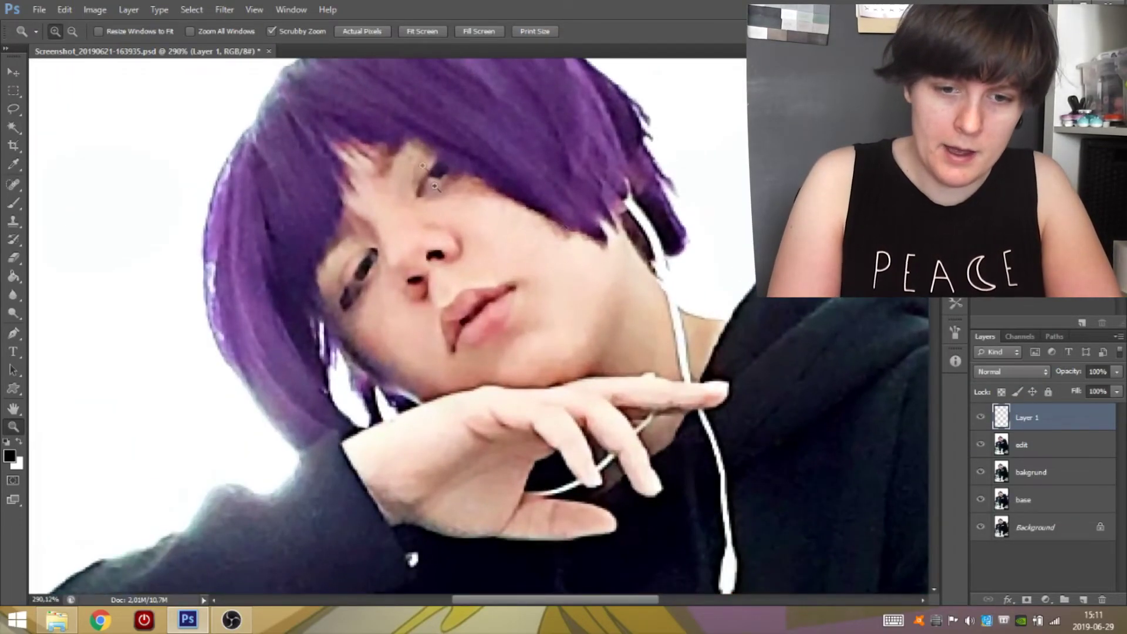
click(13, 202)
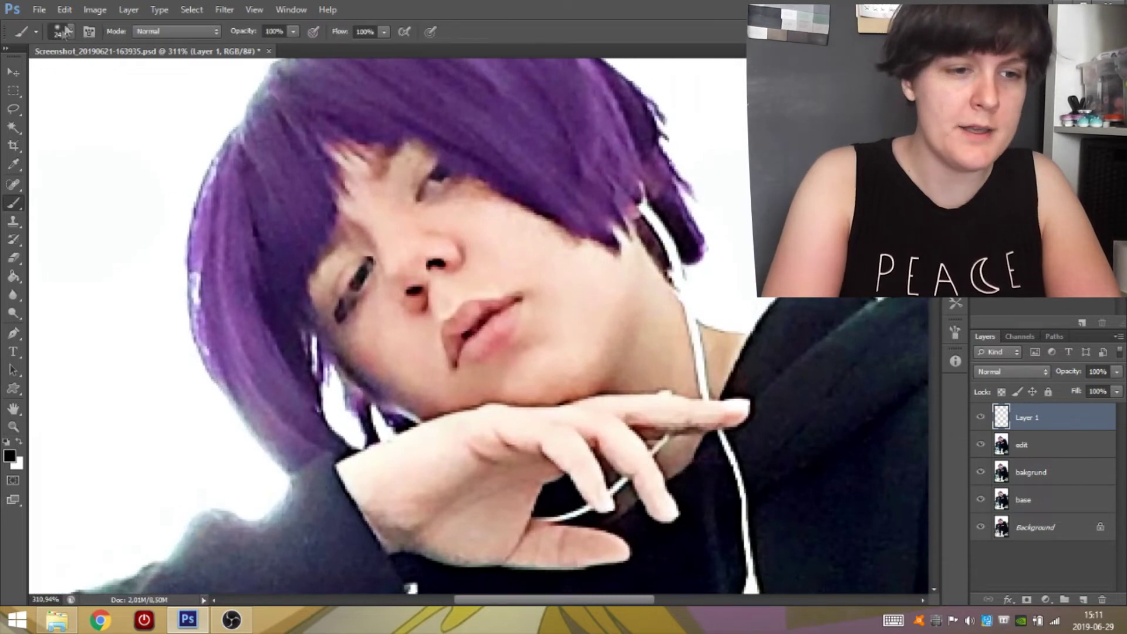
click(58, 32)
drag(27, 76, 28, 77)
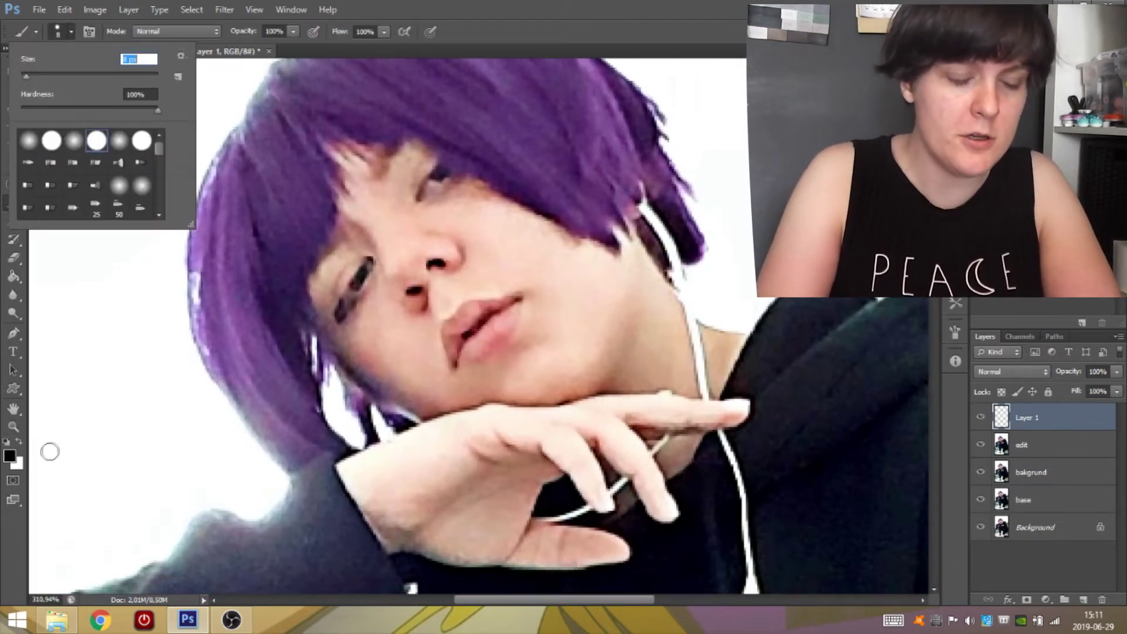
text(2)
key(Return)
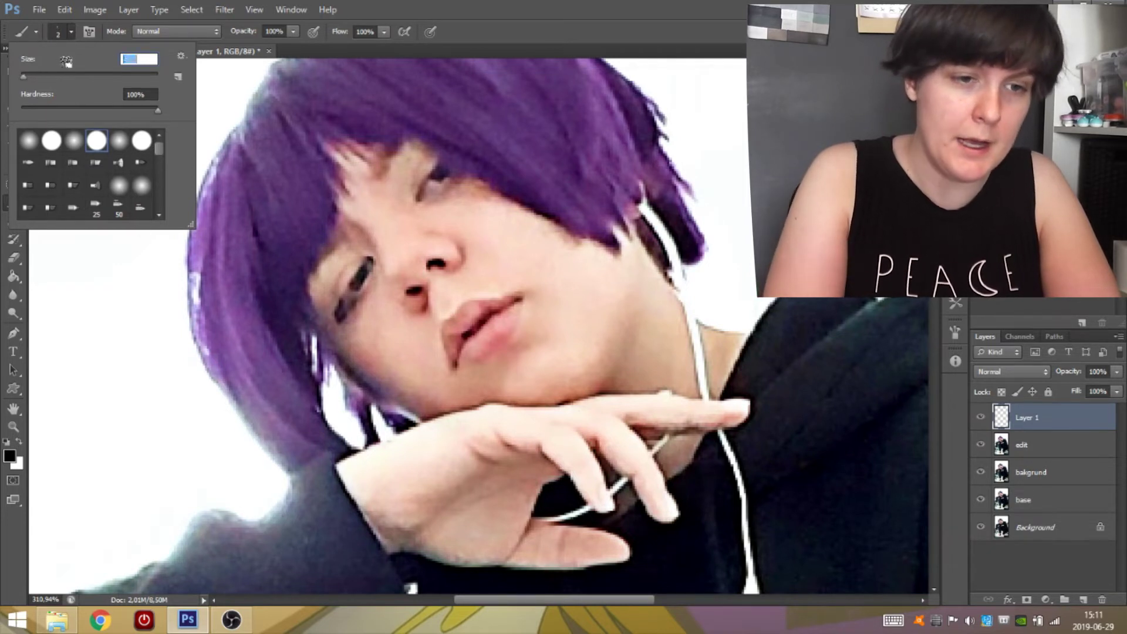
key(Return)
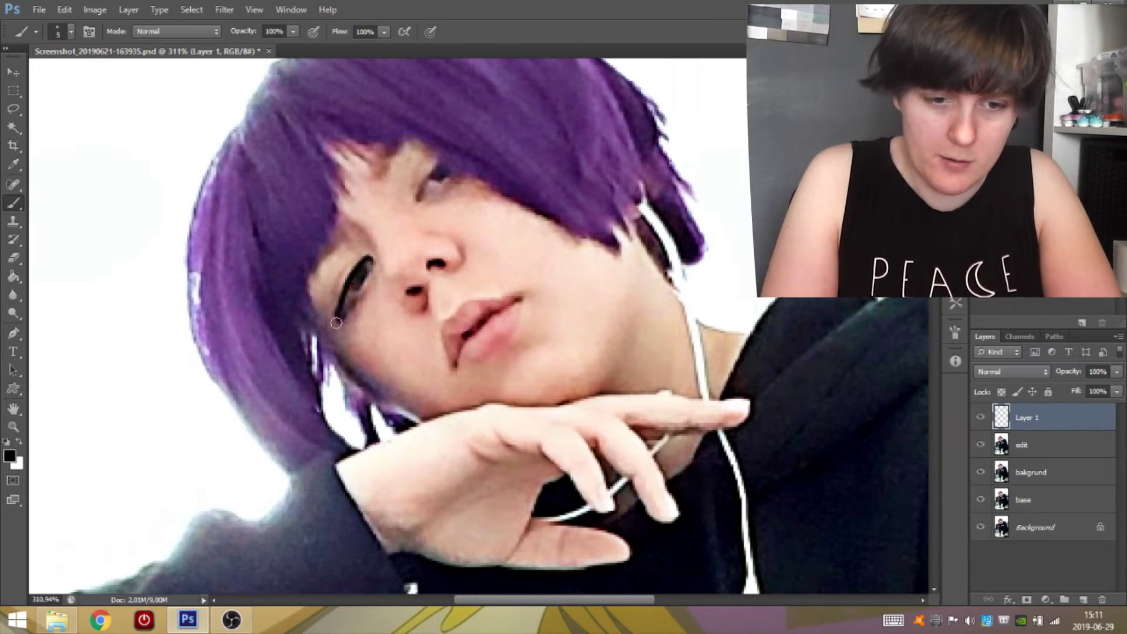
Soften the eyeliner strokes with a small Gaussian Blur and compare the result.
click(224, 9)
mouse_move(231, 151)
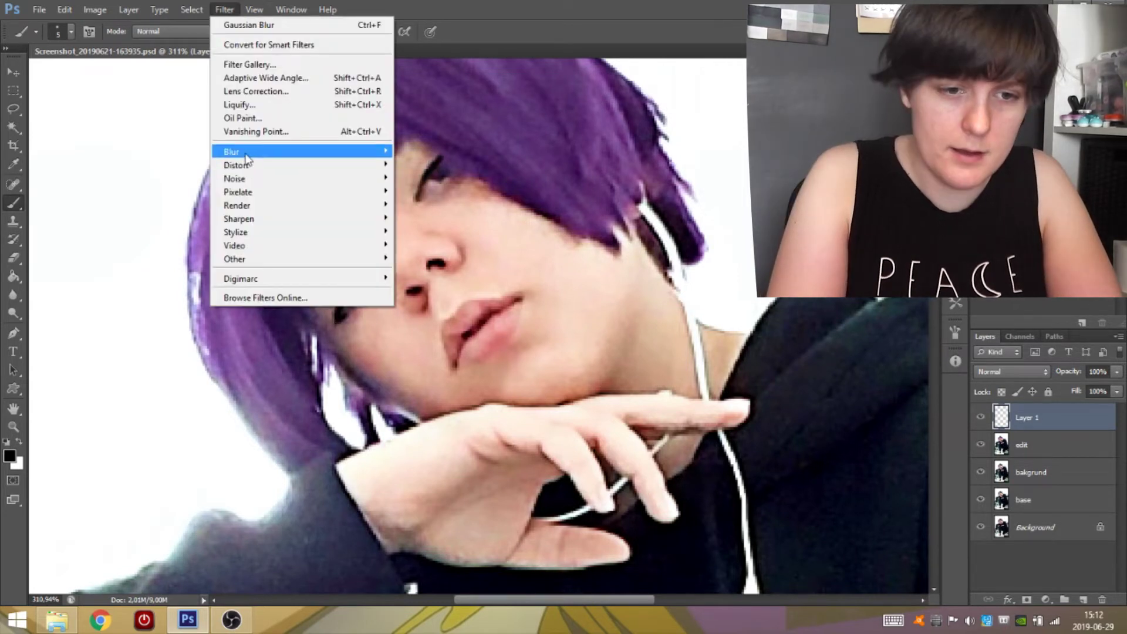
click(446, 253)
drag(659, 344, 648, 350)
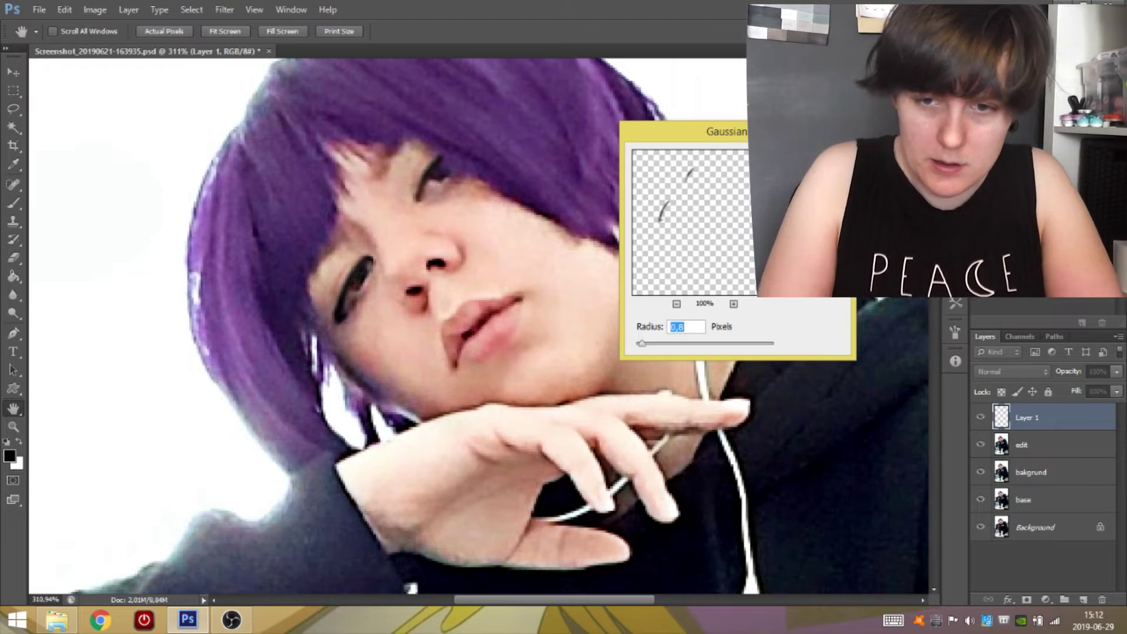
key(Return)
key(b)
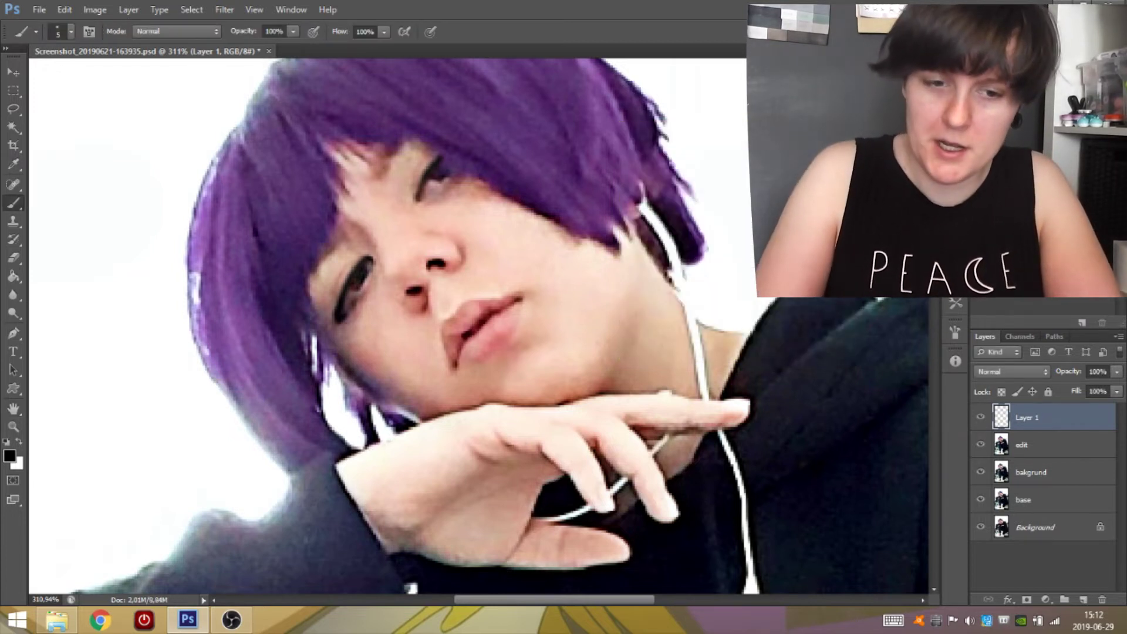
key(z)
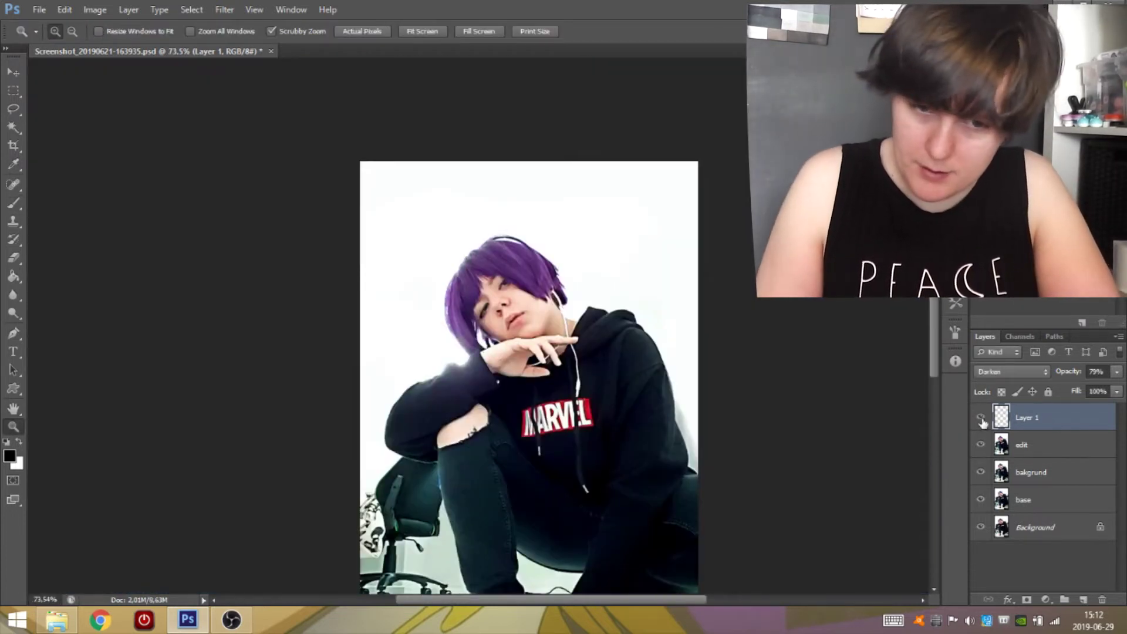
click(980, 418)
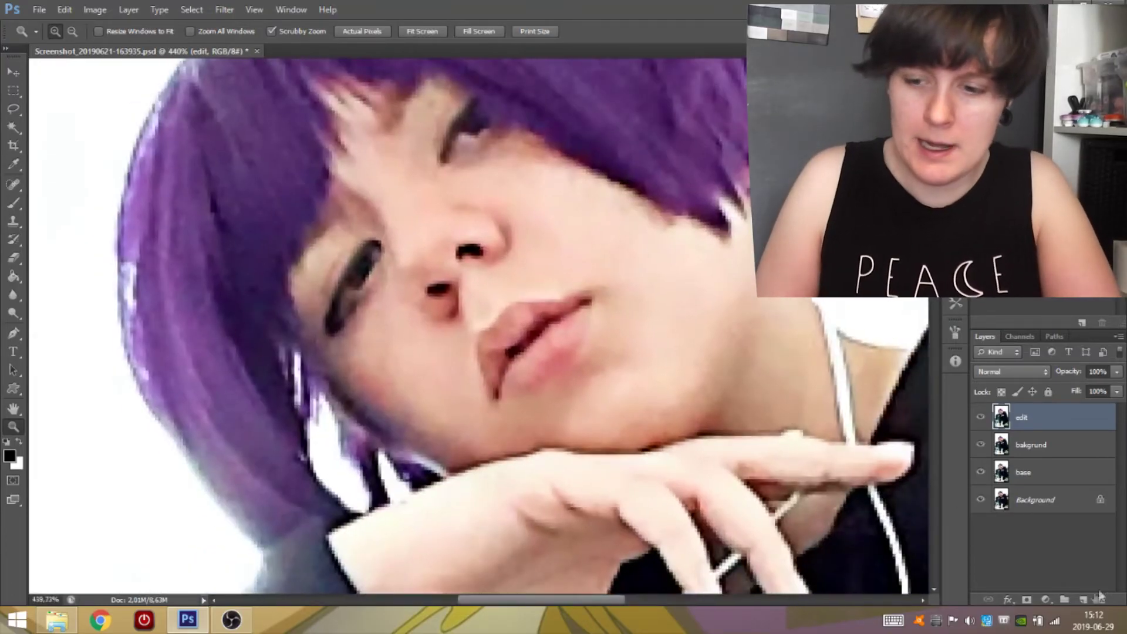
Paint a white line along the lower eyelid, tidy it with a full-opacity eraser.
click(13, 257)
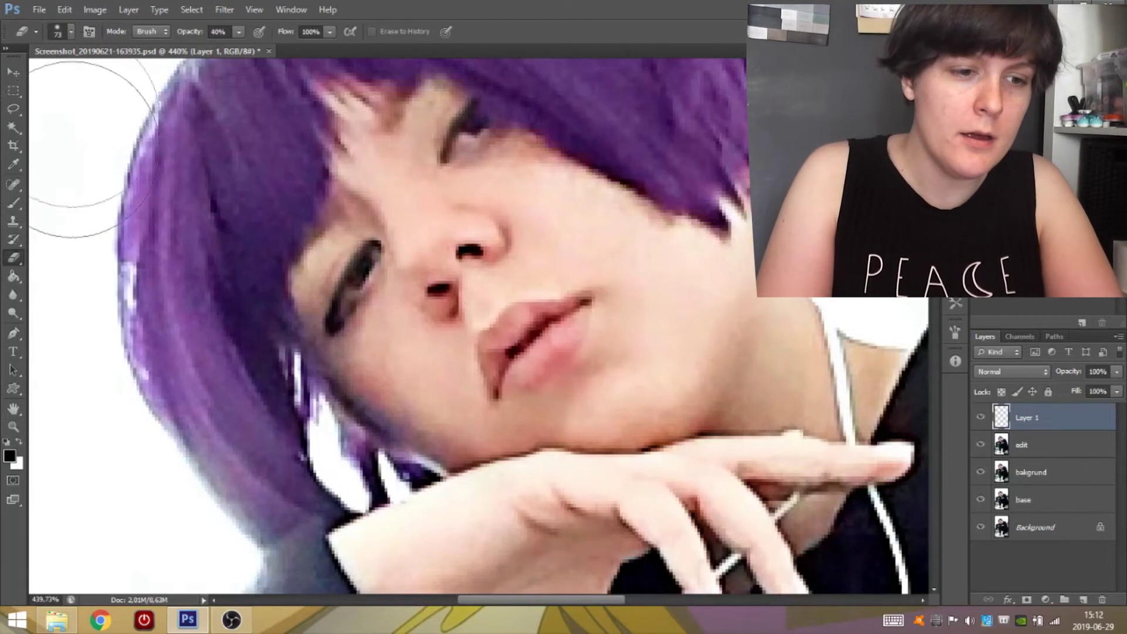
click(57, 31)
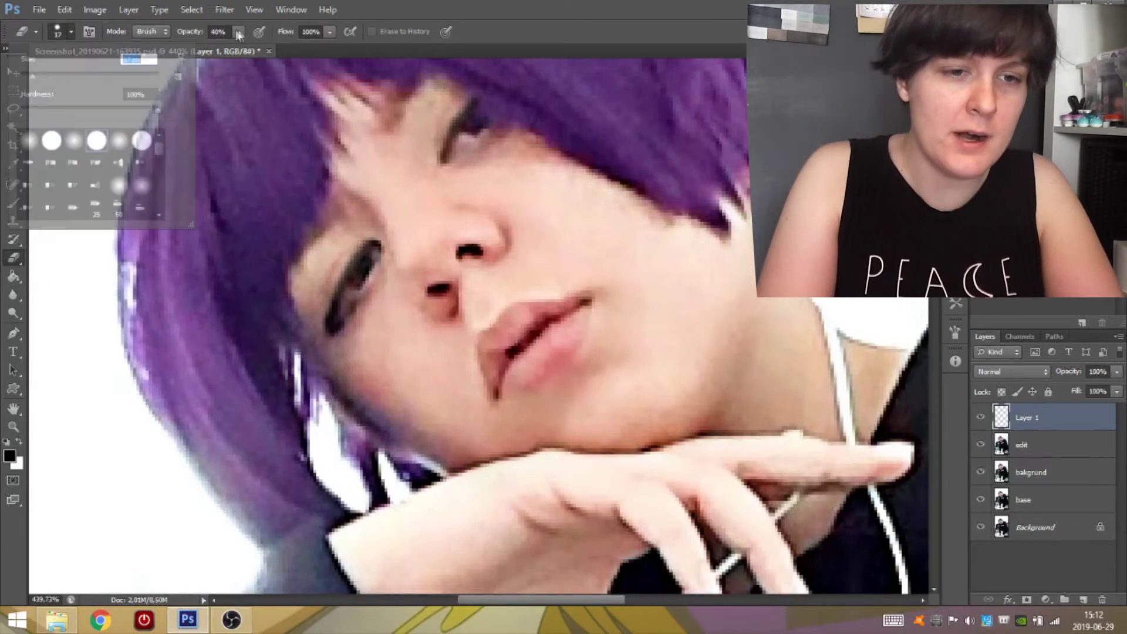
drag(238, 31, 325, 46)
key(b)
key(x)
drag(366, 286, 347, 310)
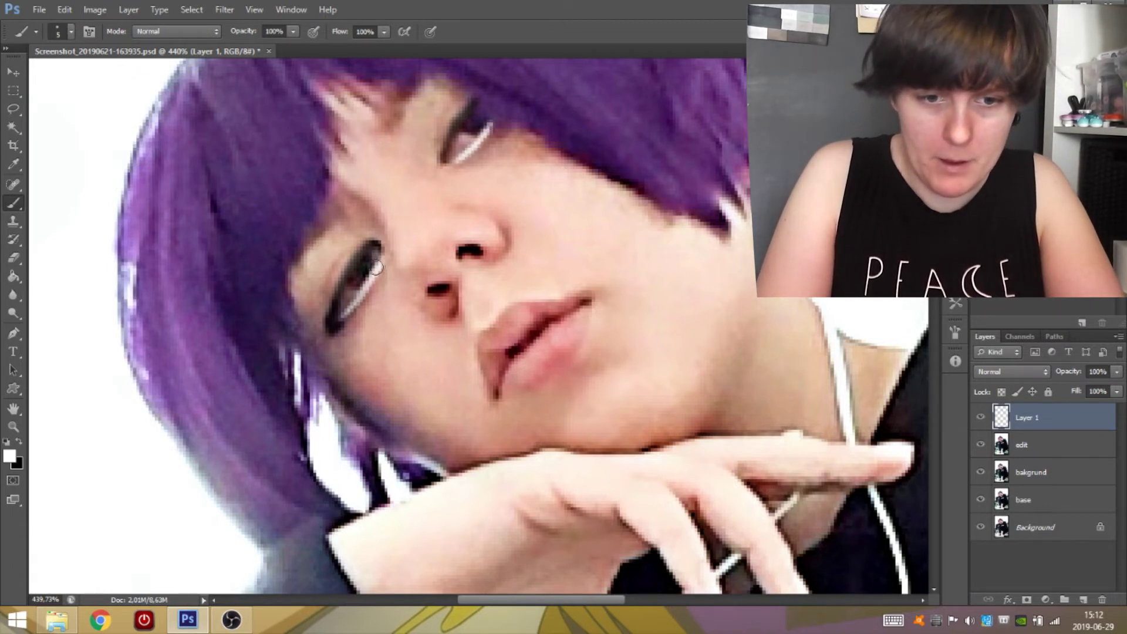
key(e)
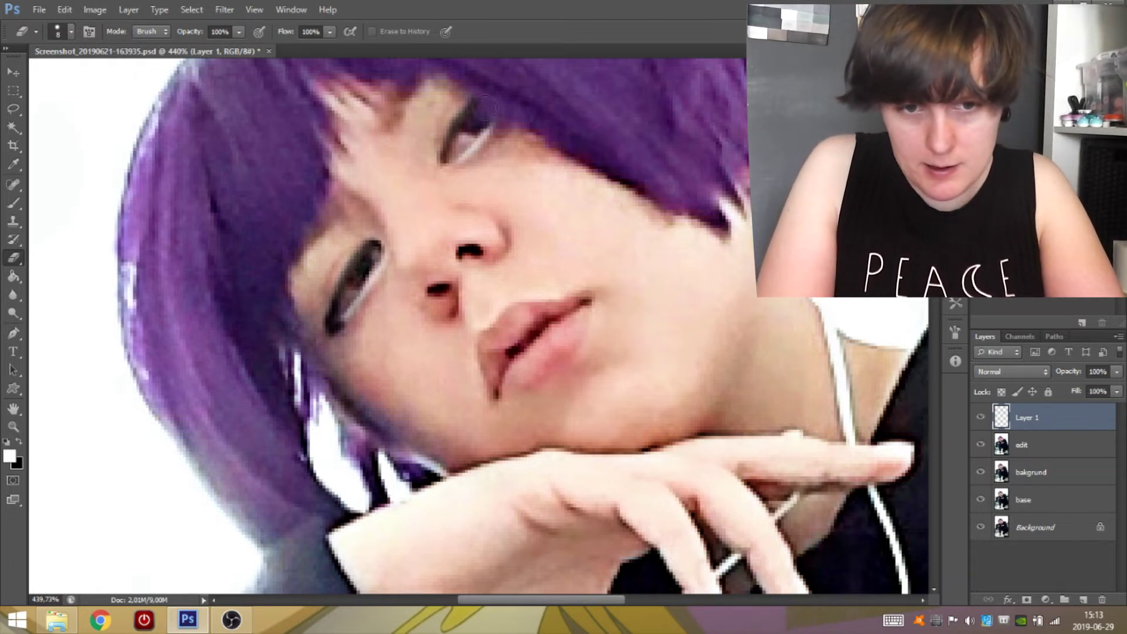
click(14, 428)
scroll(459, 299, down, 5)
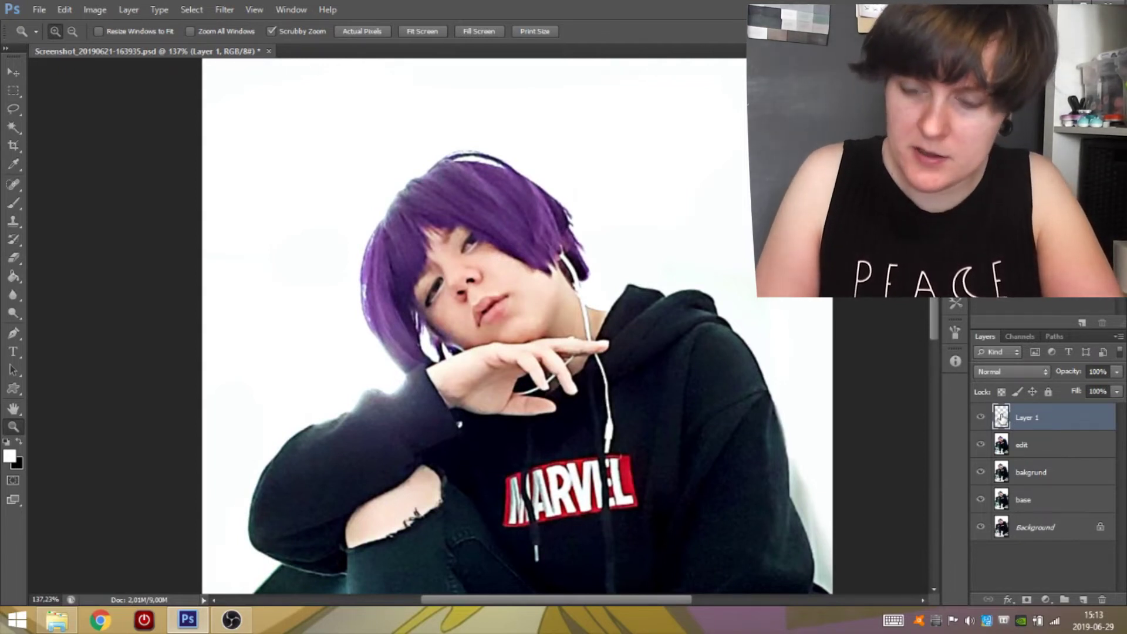
Set Layer 1 to Overlay, merge it into edit, and zoom in around the mouth.
double_click(1068, 418)
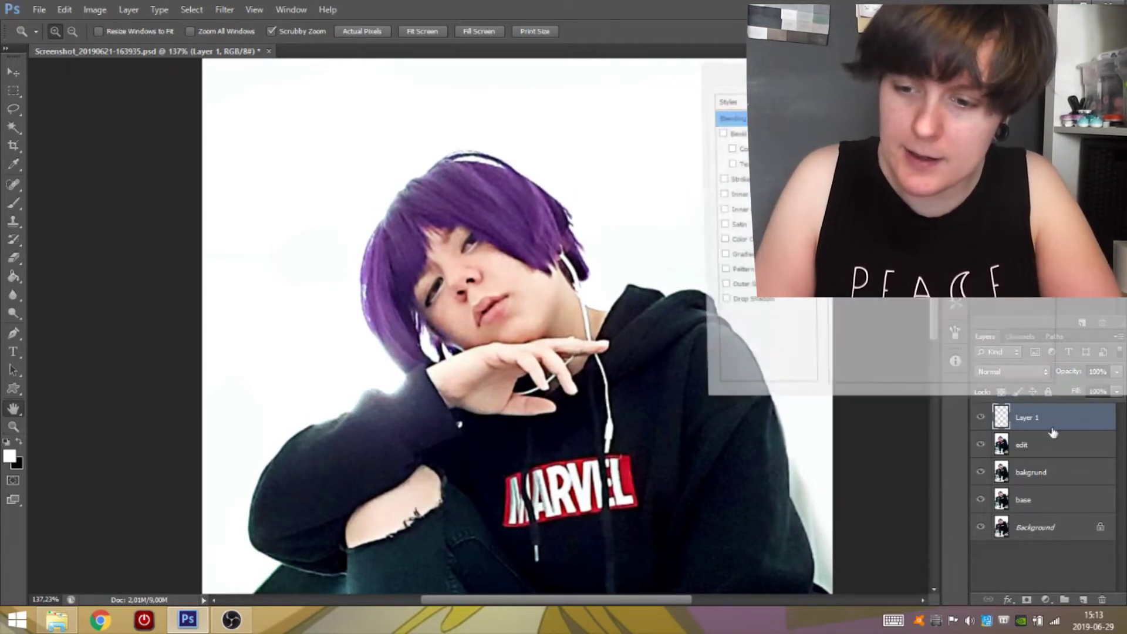
click(939, 125)
click(936, 305)
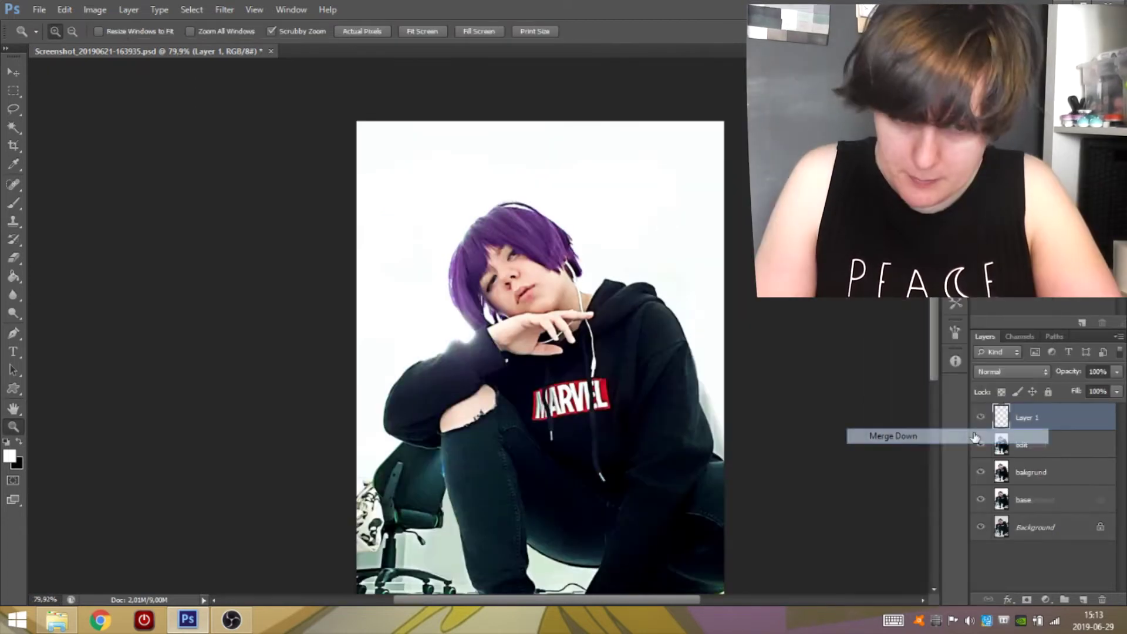
click(975, 437)
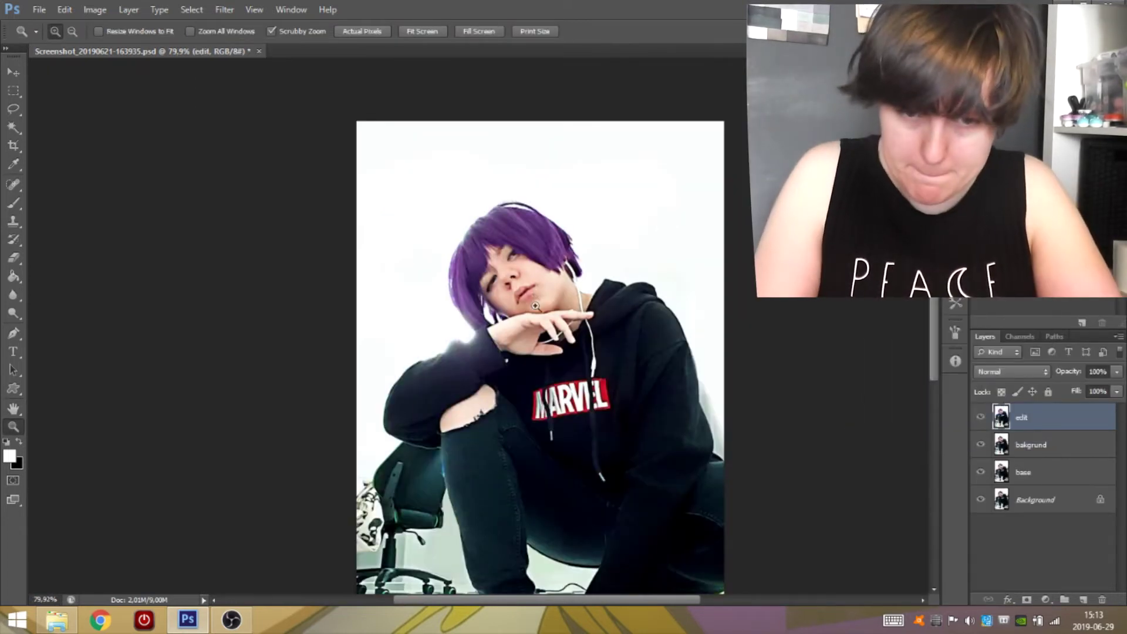
drag(534, 302, 545, 257)
click(546, 257)
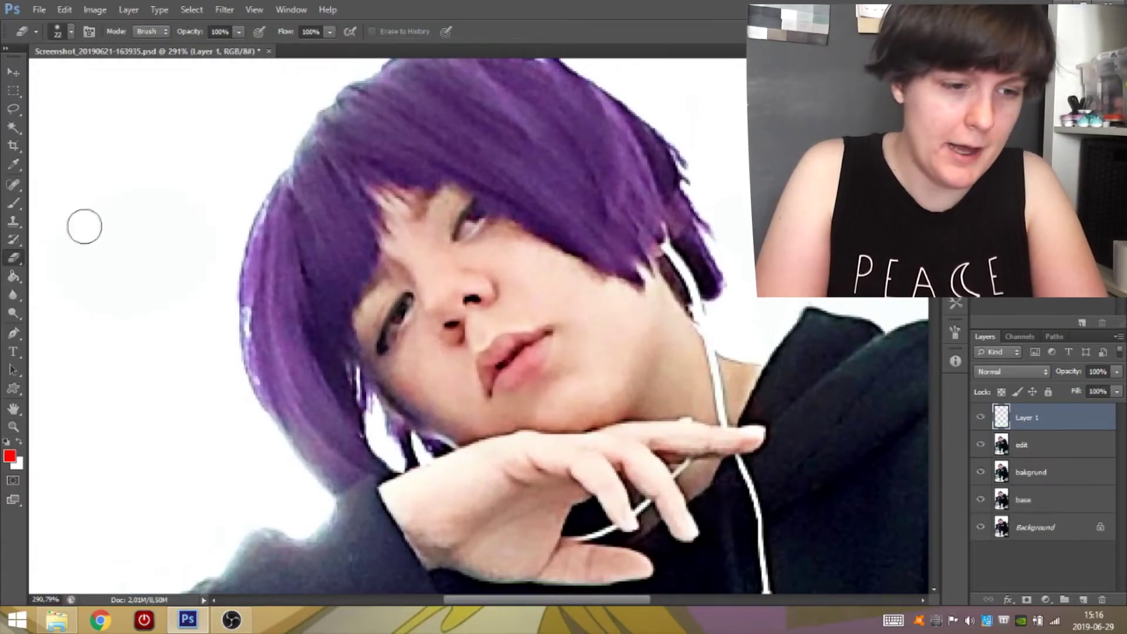
Set up a fully soft Brush with white as the painting colour.
key(b)
click(70, 31)
drag(53, 76, 32, 80)
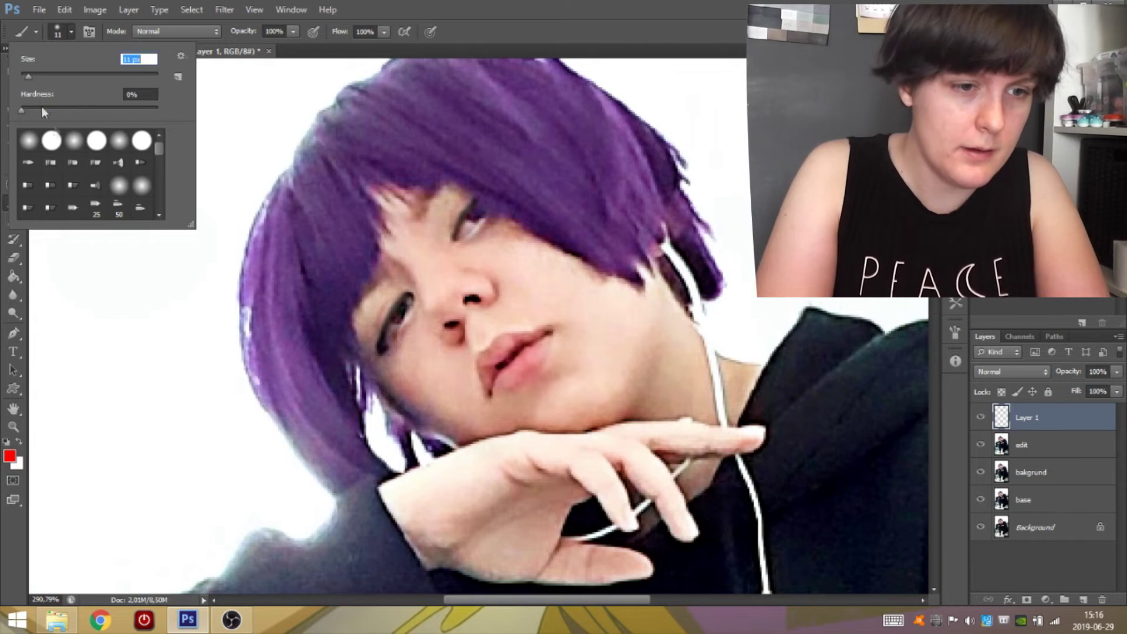
key(Return)
key(d)
key(x)
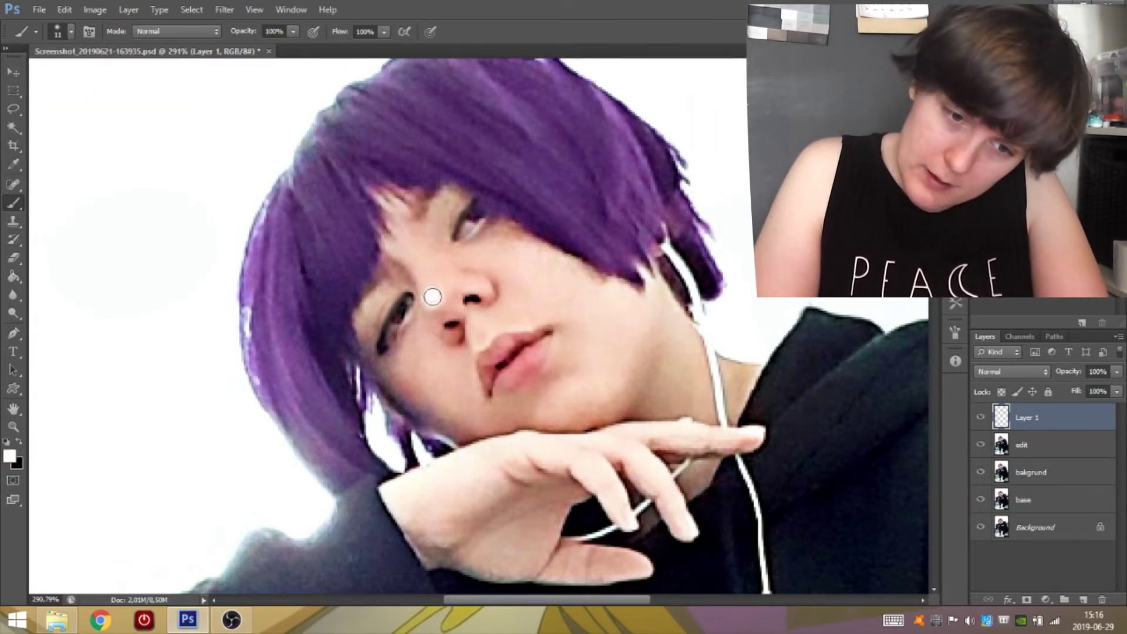
Paint white highlight spots on the nose bridge, cheek, lip and chin on Layer 1.
mouse_move(434, 302)
mouse_down()
mouse_move(404, 259)
mouse_move(428, 284)
mouse_up()
click(517, 226)
click(409, 359)
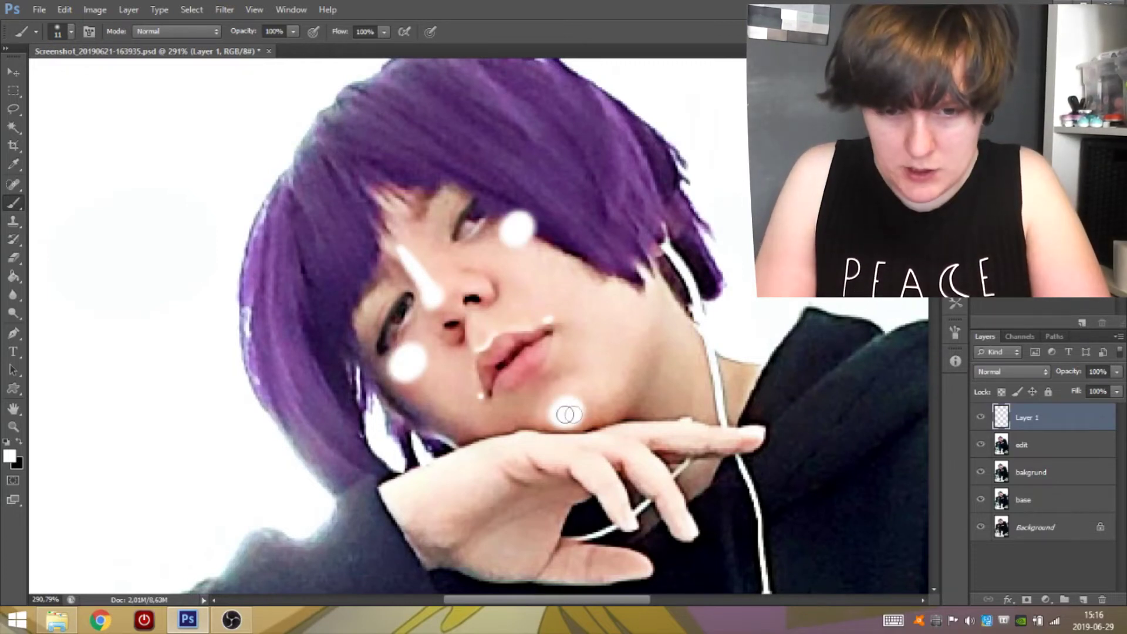
click(566, 411)
click(223, 12)
Gaussian Blur the white highlight dots and bring up Layer 1's blending options.
click(230, 26)
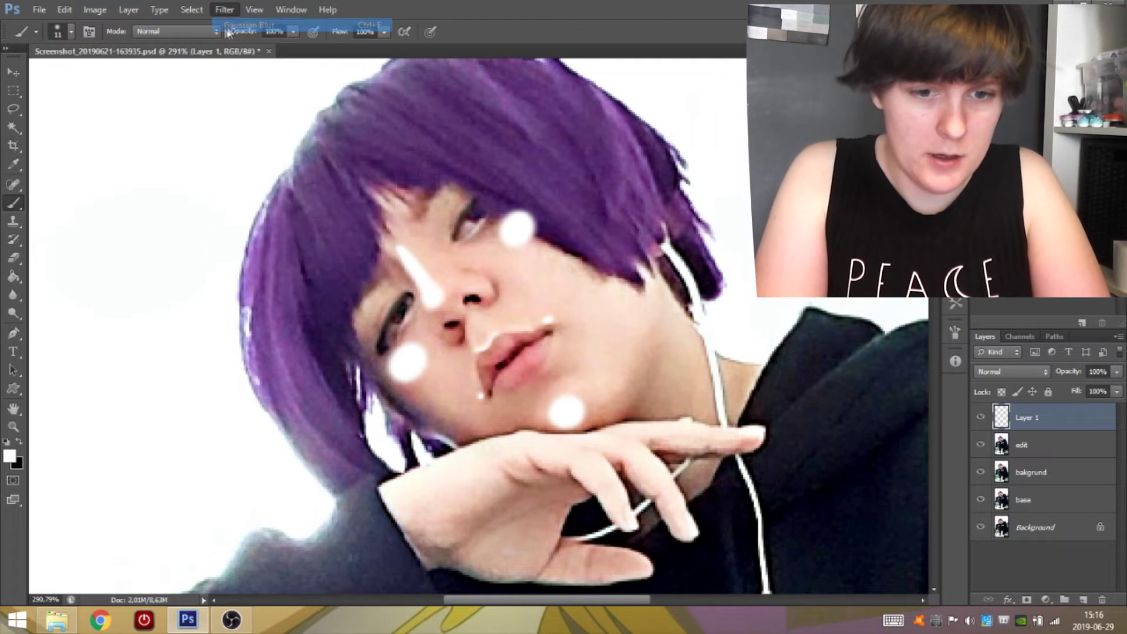
click(223, 10)
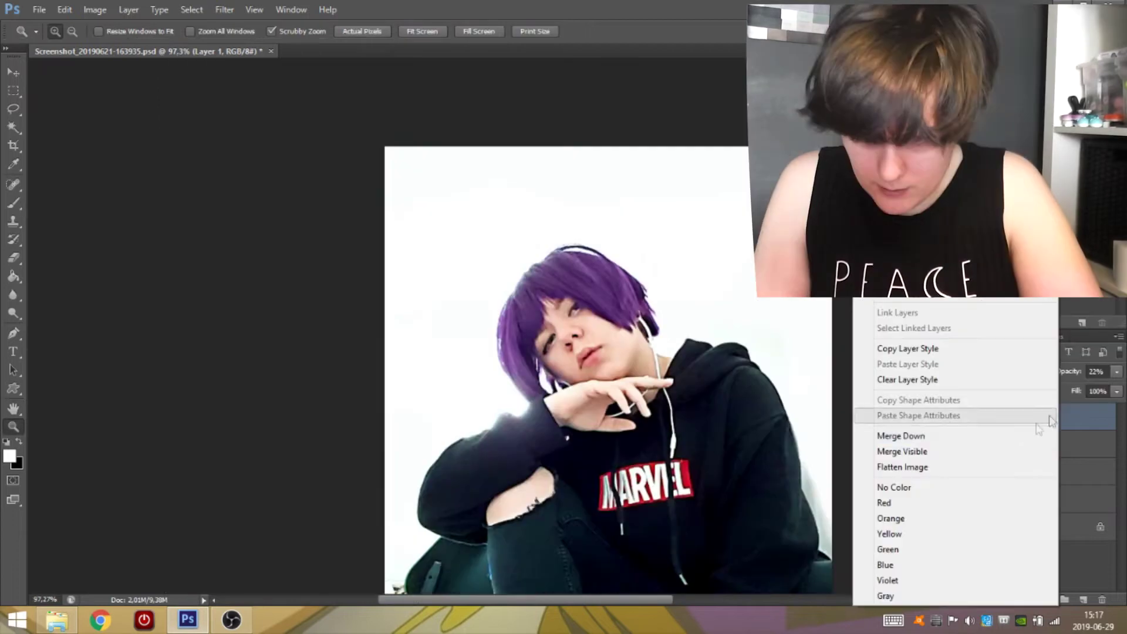
click(868, 433)
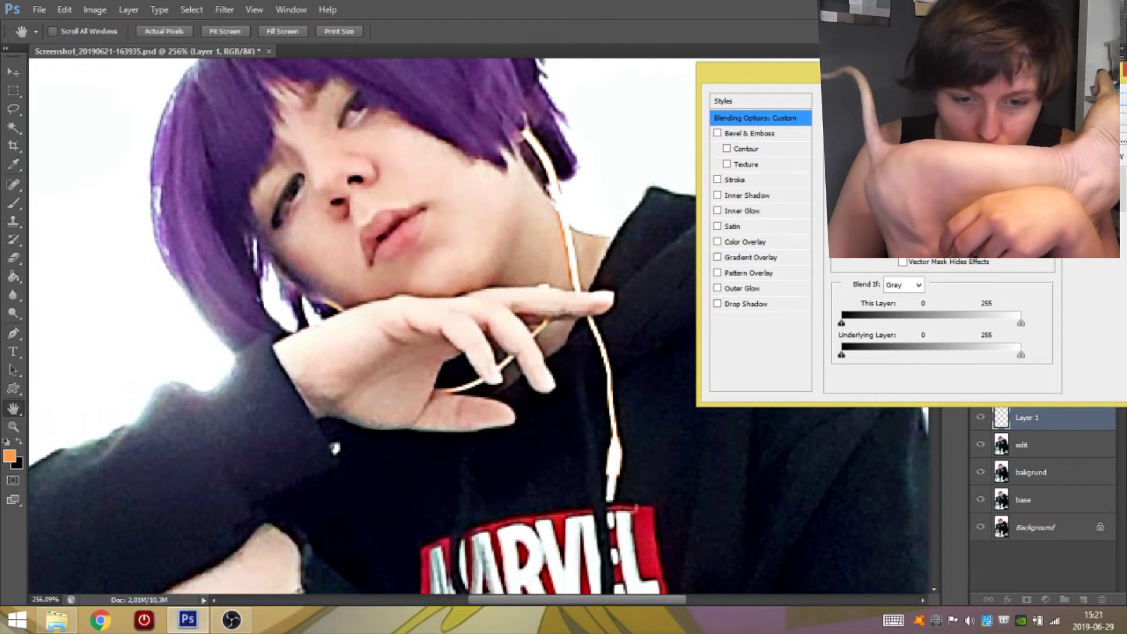
Confirm Color blending for Layer 1 and set up a 12 px Eraser.
key(Return)
key(b)
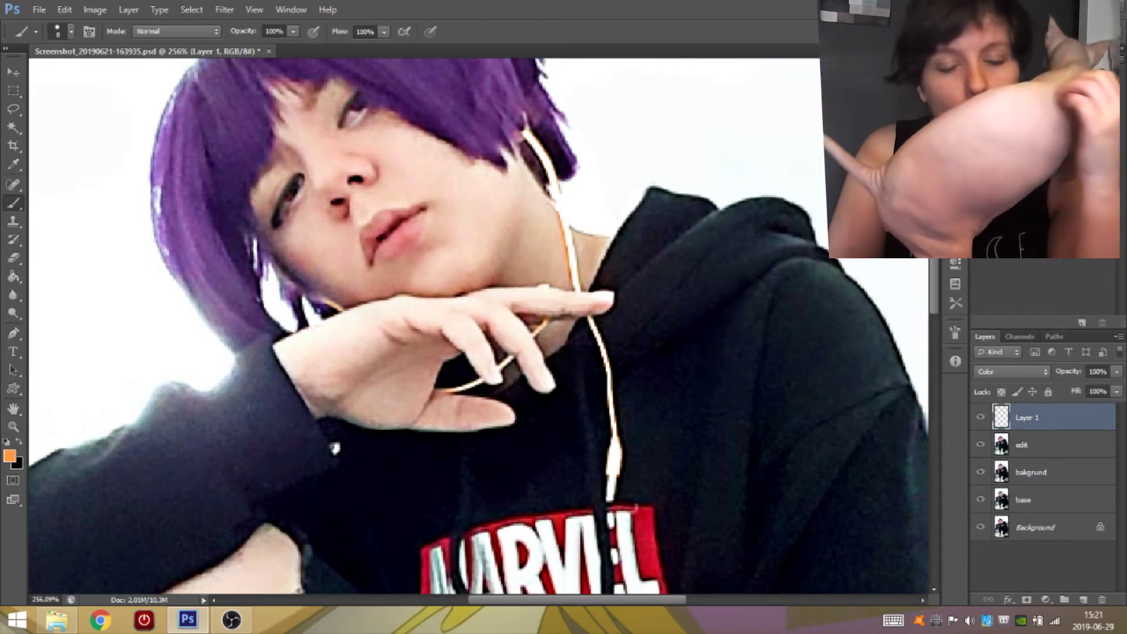
key(e)
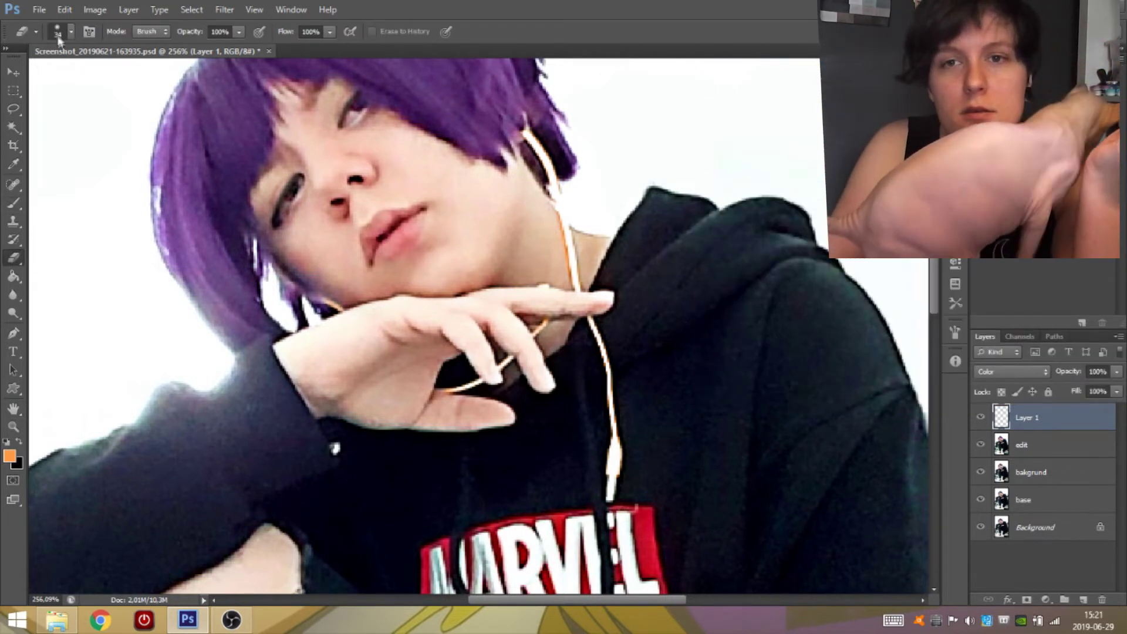
click(70, 31)
click(29, 75)
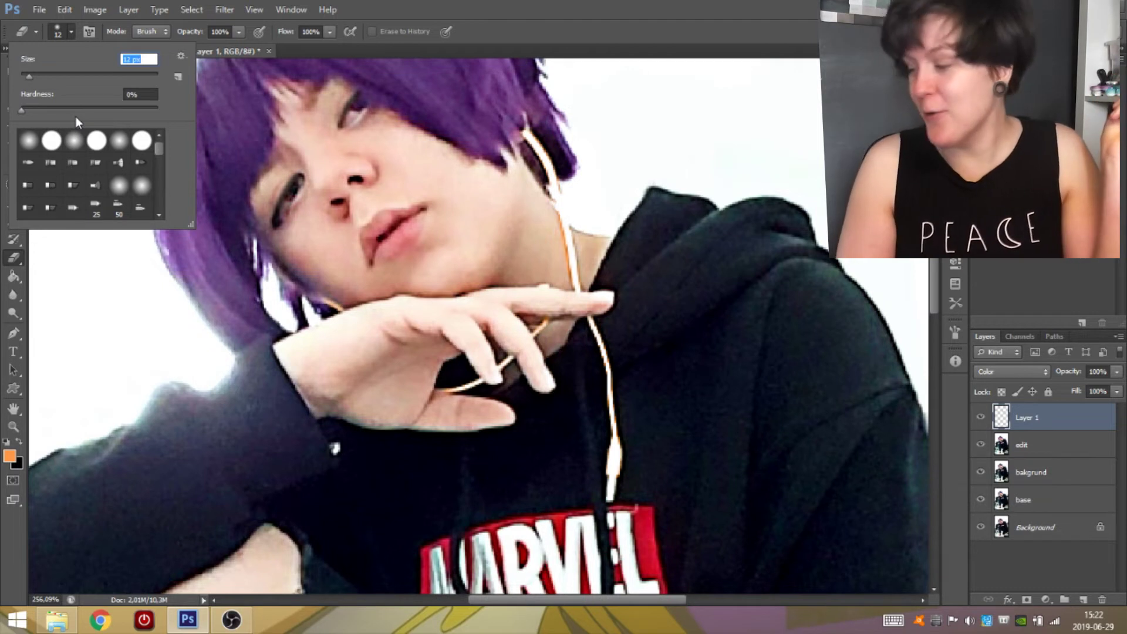
key(Return)
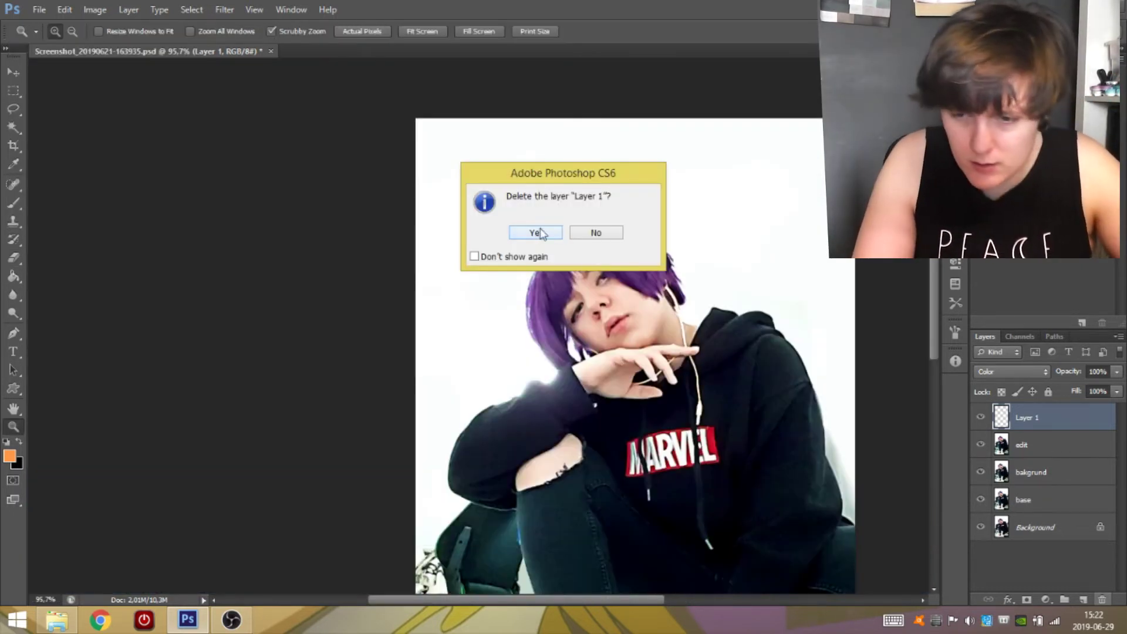
Delete the empty Layer 1, fit the portrait to screen, and hide the edit layer.
click(540, 232)
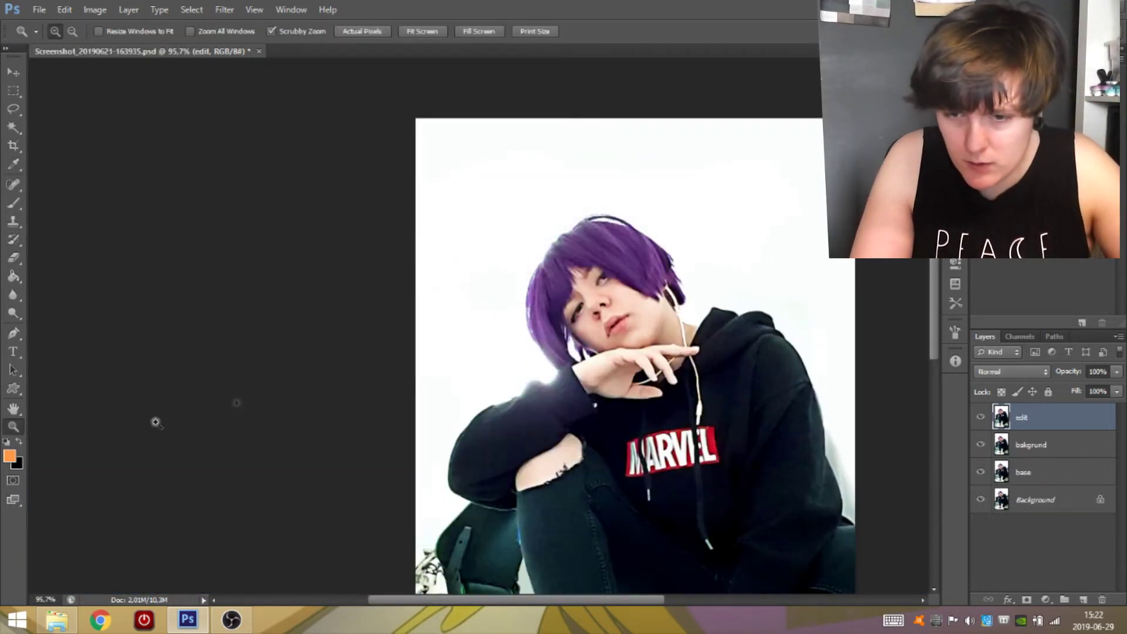
click(411, 34)
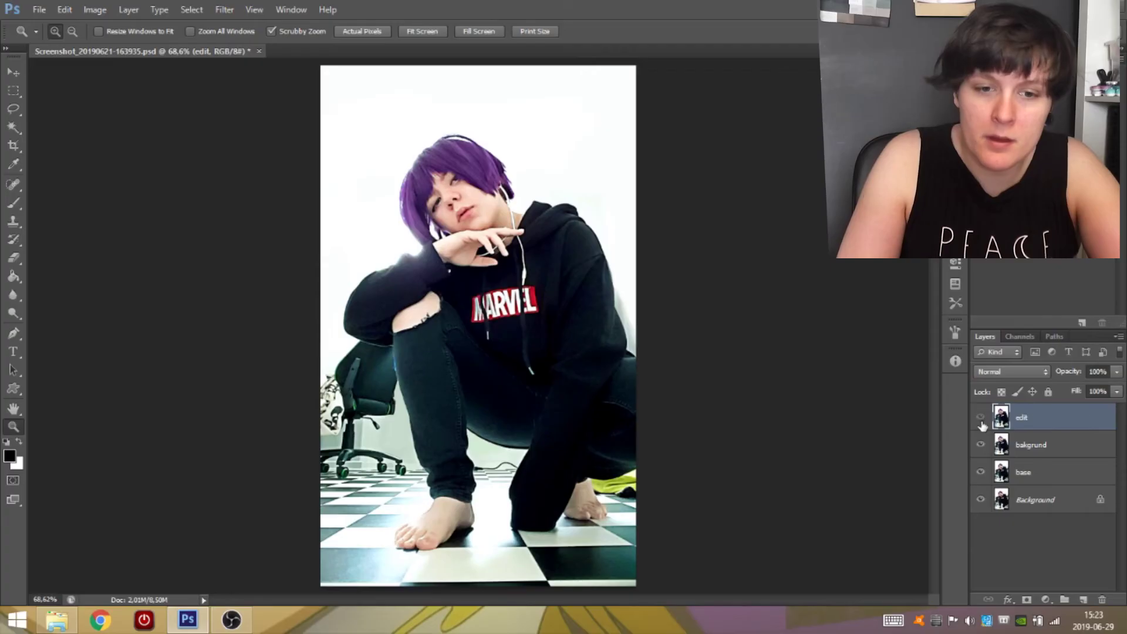
click(980, 418)
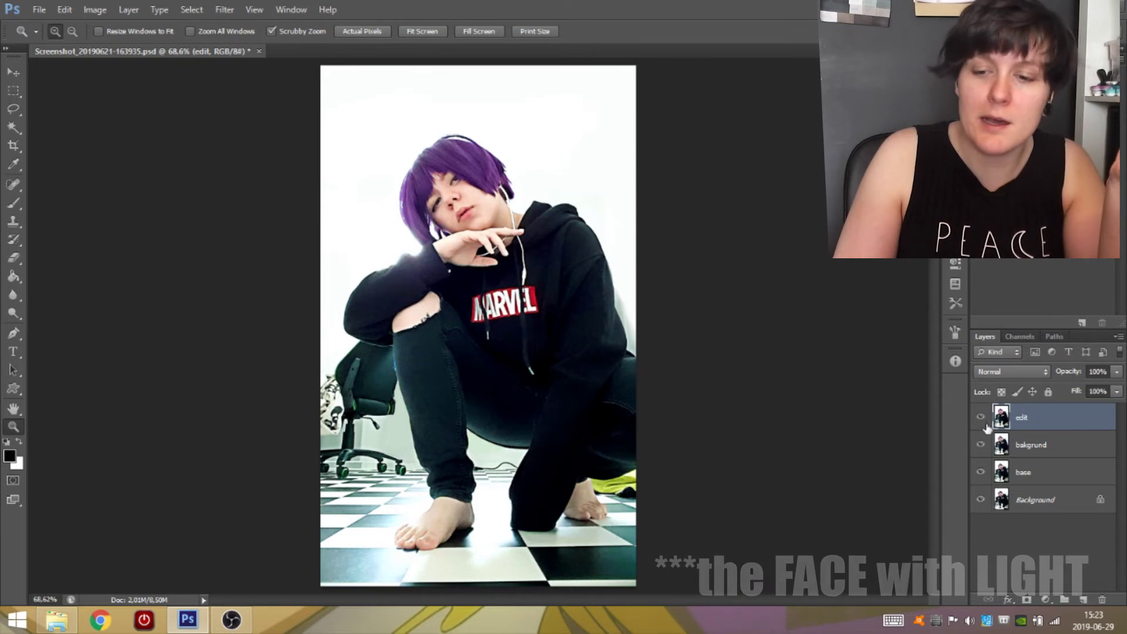
click(981, 419)
click(981, 419)
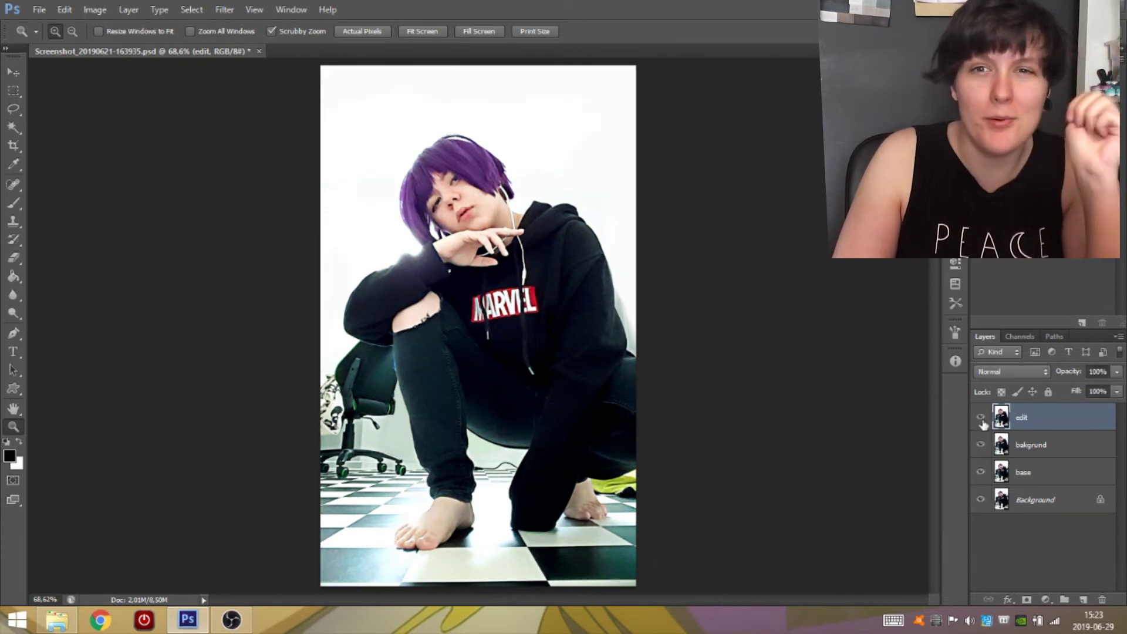
click(982, 419)
click(981, 419)
drag(416, 576, 493, 554)
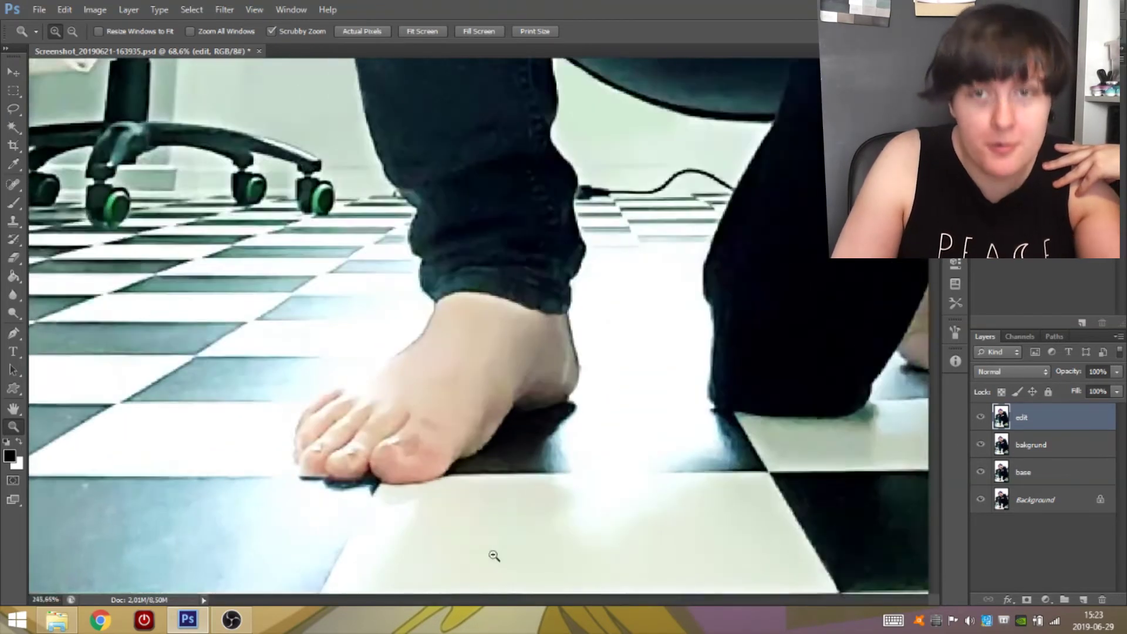
click(423, 32)
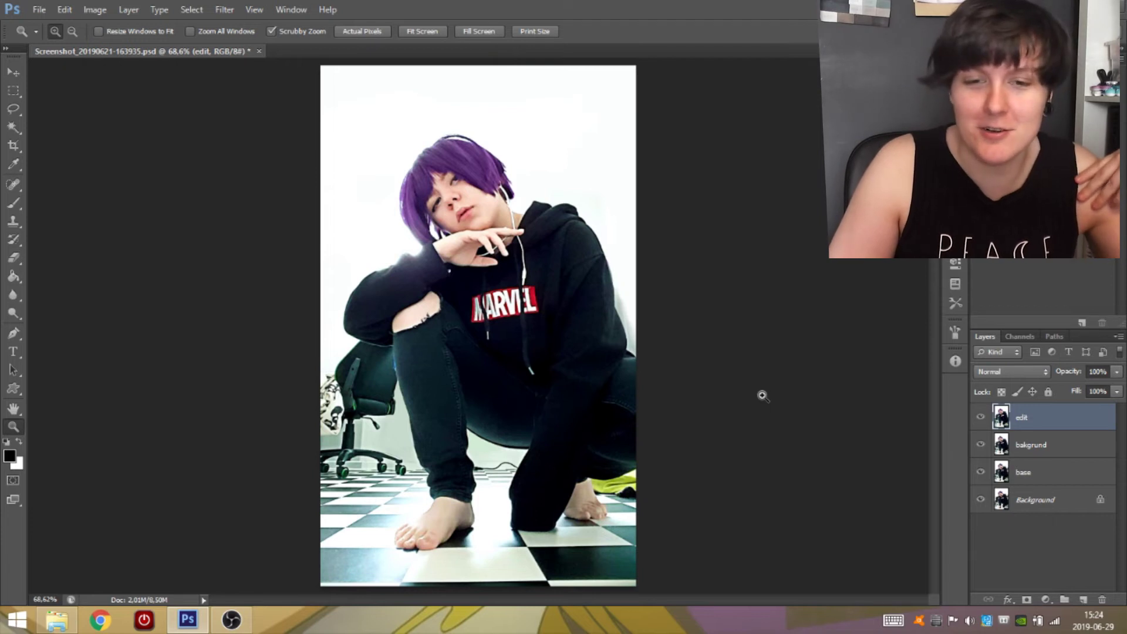
Merge the edit layer down into bakgrund, hide base, and show bakgrund again.
right_click(1074, 421)
click(1031, 436)
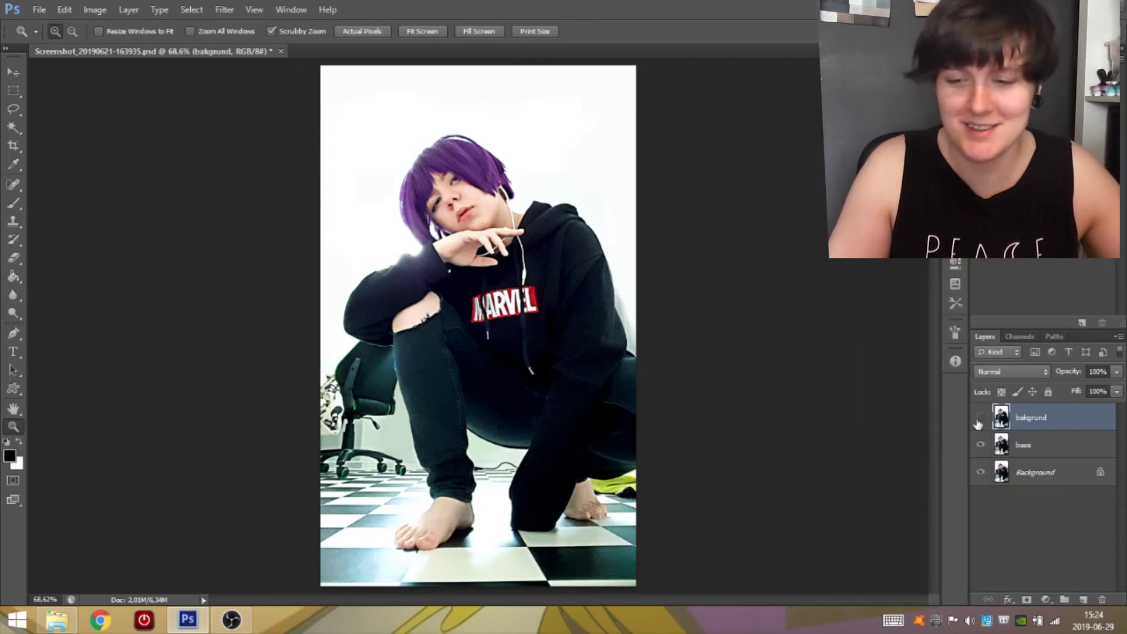
click(980, 444)
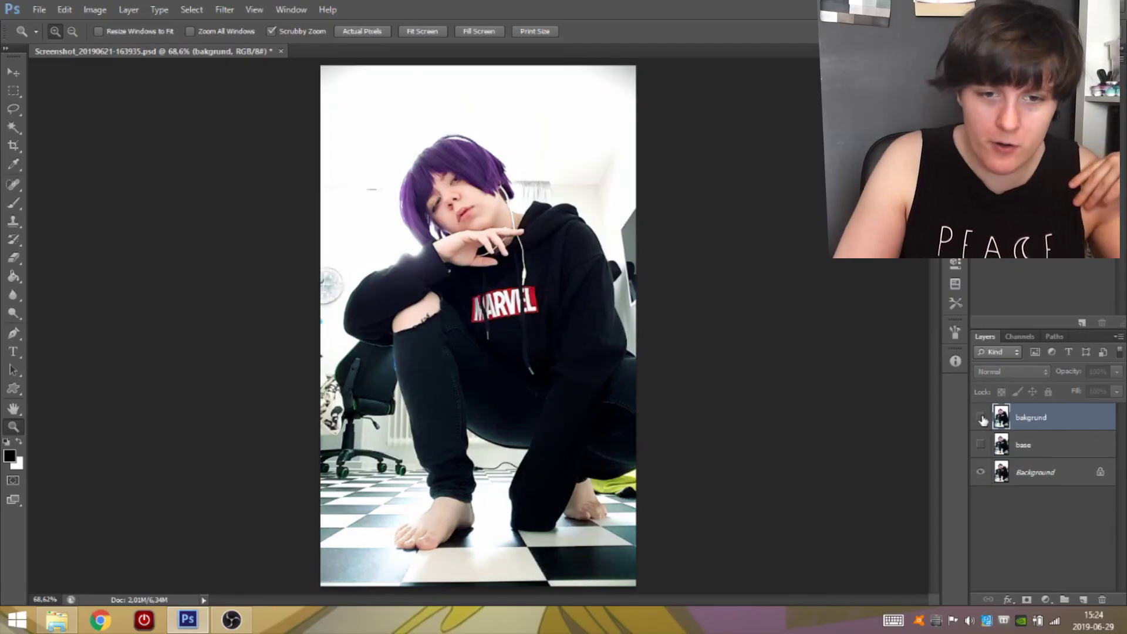
click(981, 418)
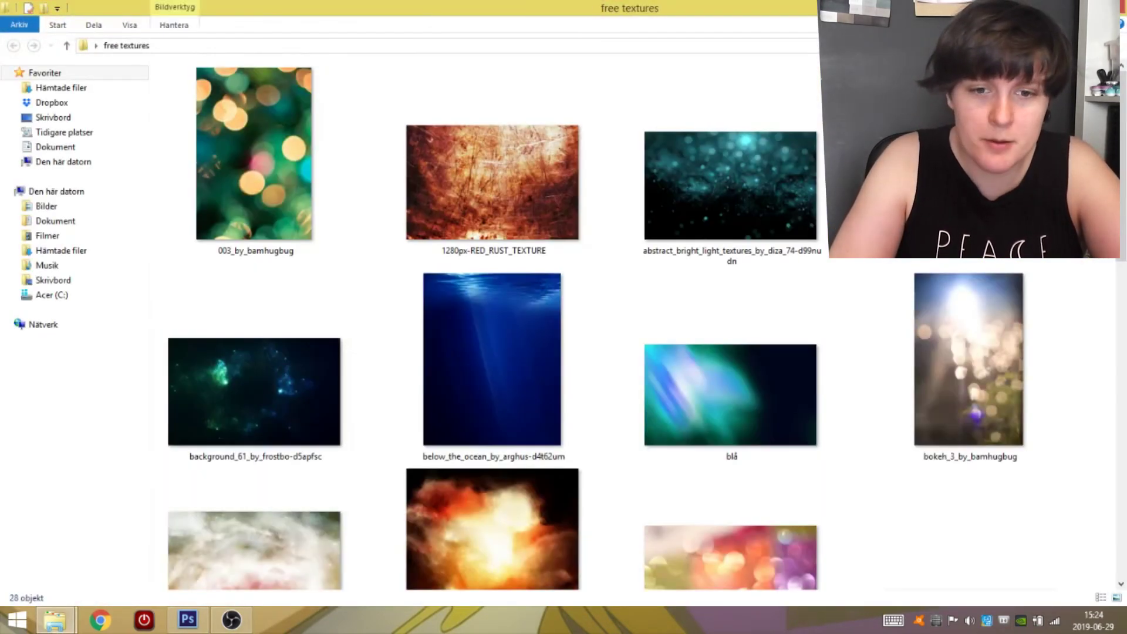
Open Colorful-Light-Bokeh-Texture.jpg with Adobe Photoshop CS6 from the free textures folder.
click(719, 385)
right_click(719, 385)
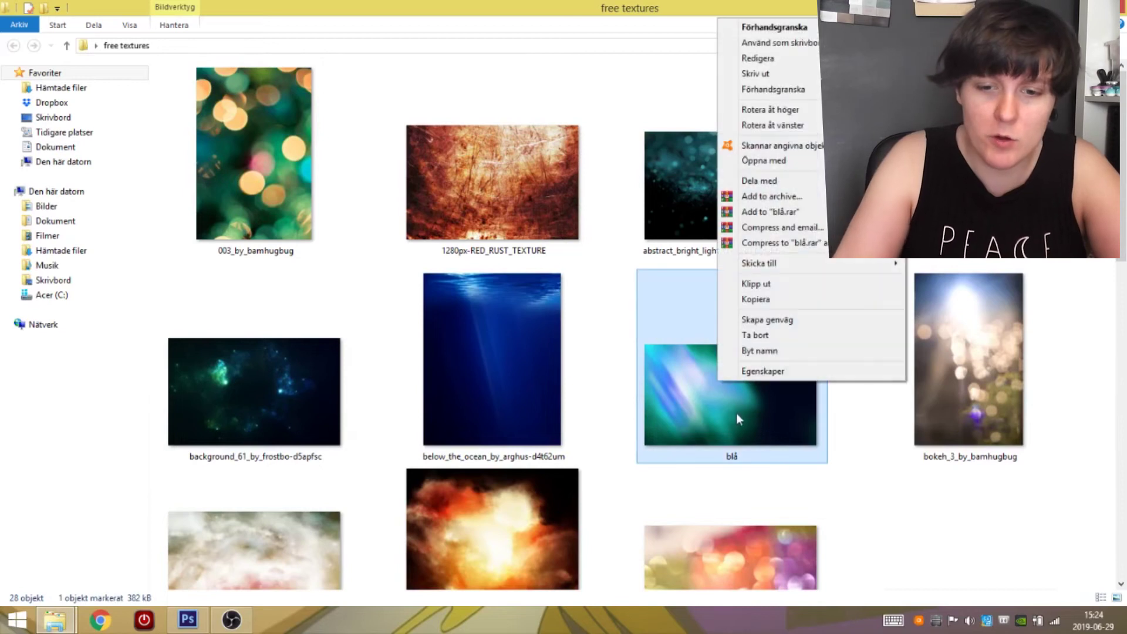
drag(860, 469, 1066, 589)
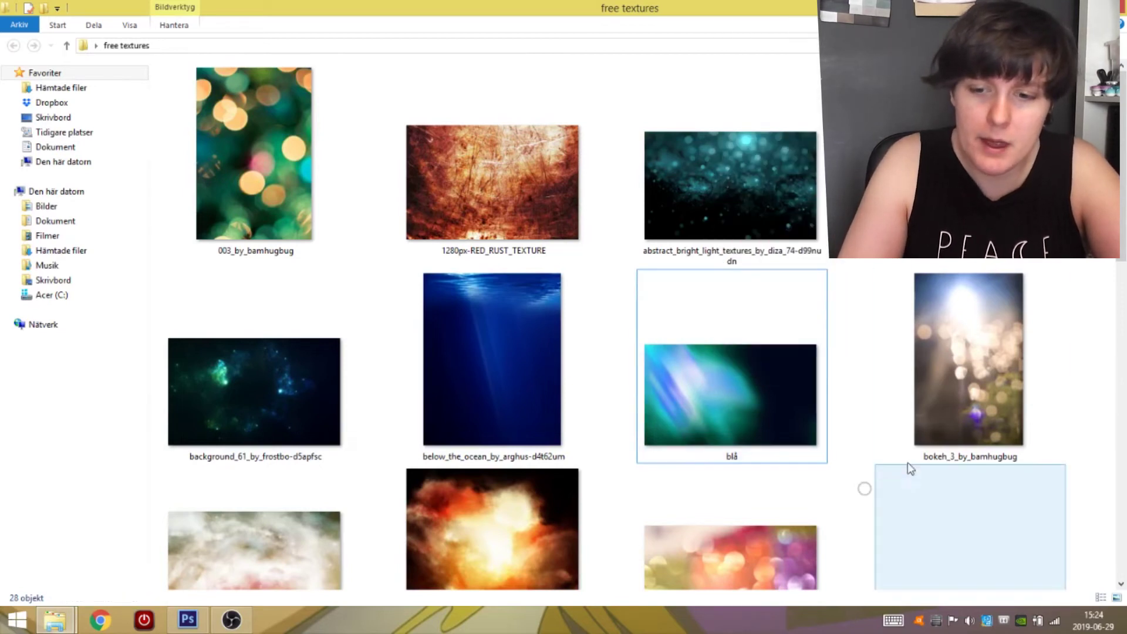
scroll(1051, 296, down, 3)
click(715, 406)
right_click(715, 406)
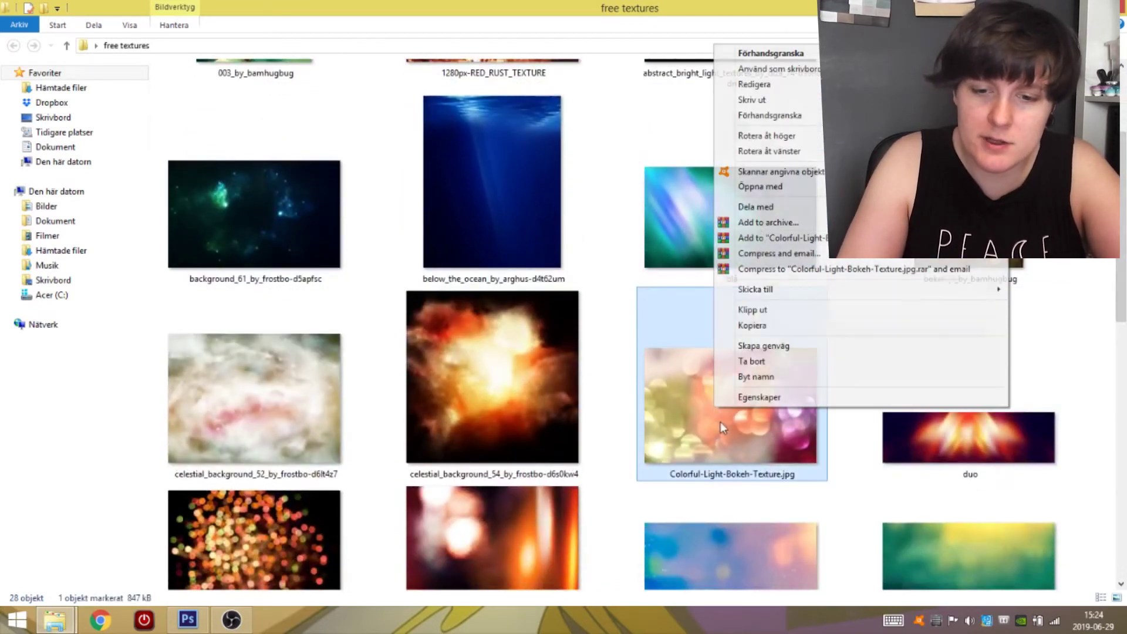
mouse_move(759, 186)
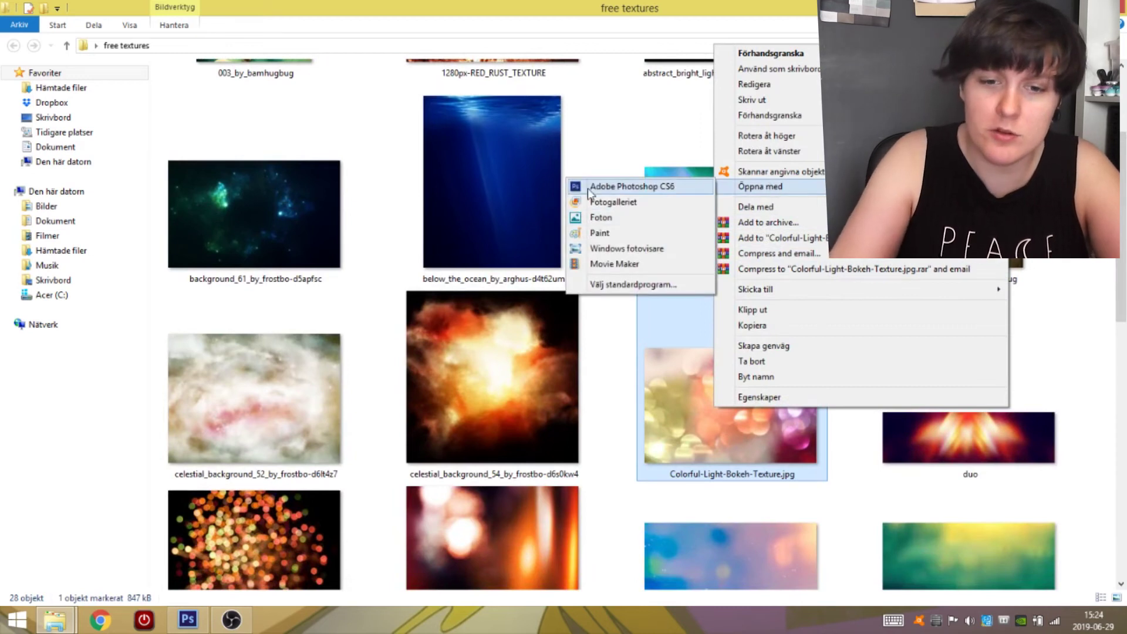
click(593, 187)
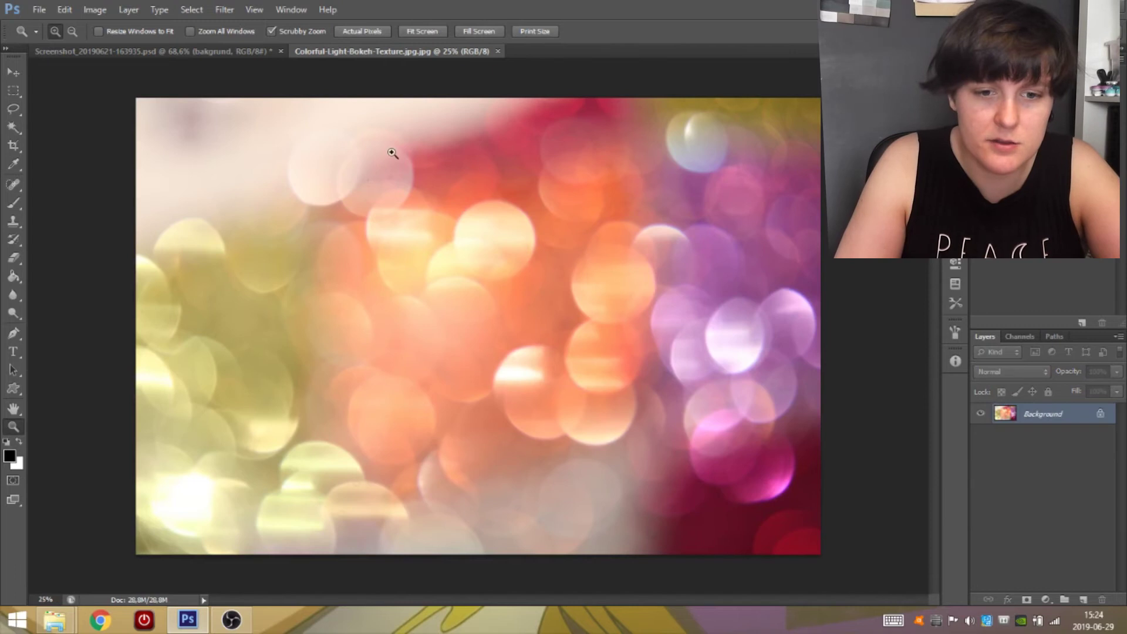
Shift the bokeh texture's hue toward green with Hue/Saturation.
click(117, 11)
mouse_move(115, 45)
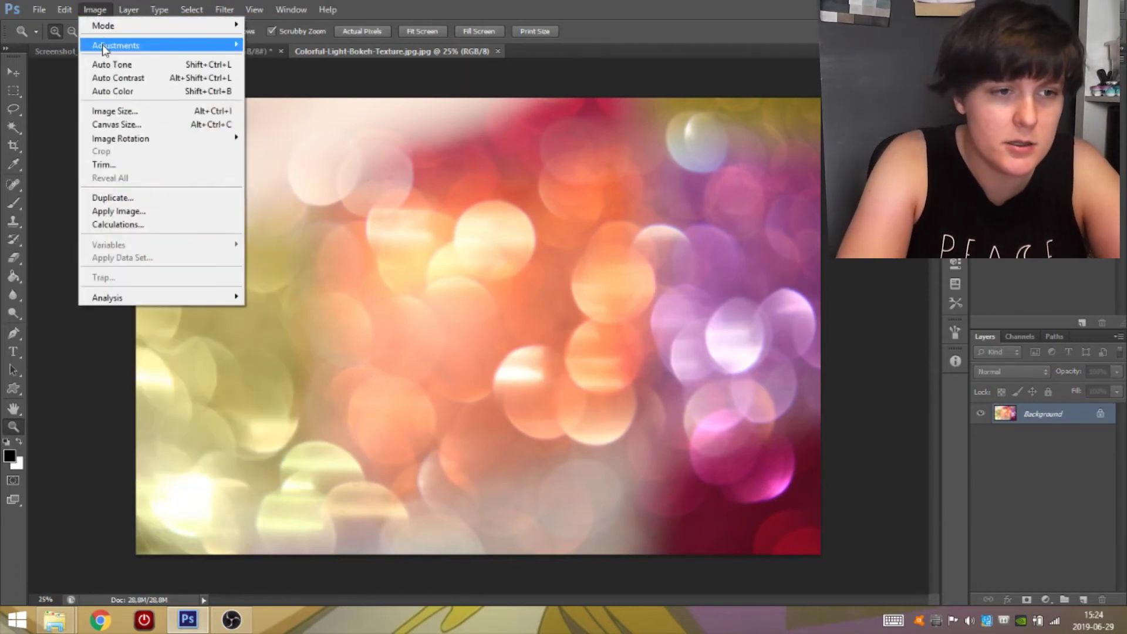
click(317, 122)
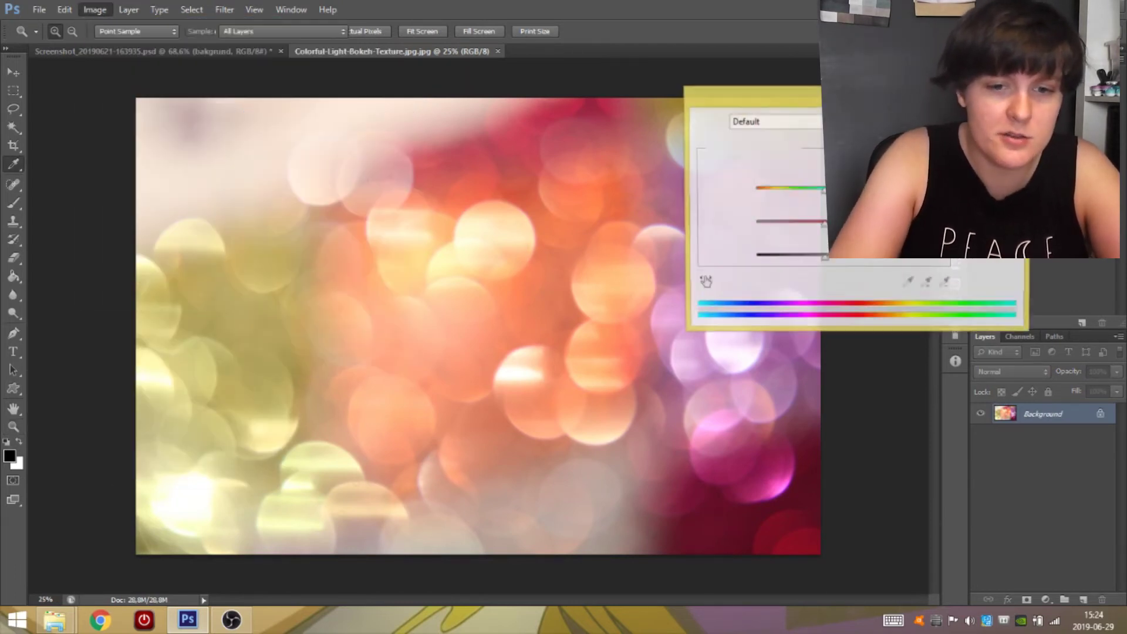
drag(886, 188, 965, 187)
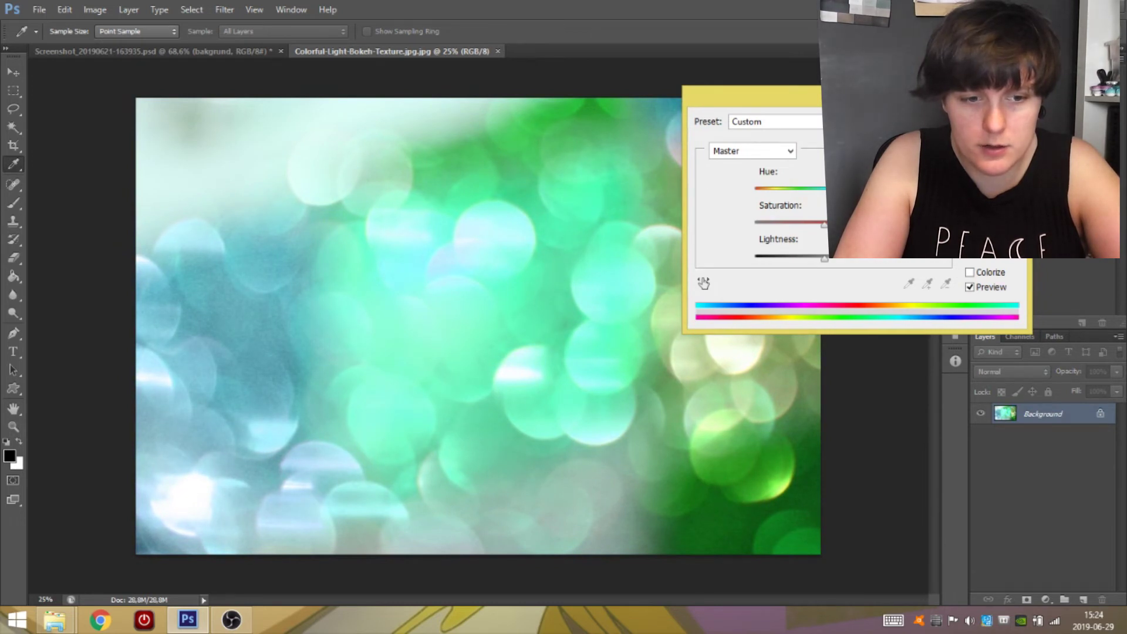
key(Return)
Select all of the green bokeh texture and copy it.
click(192, 9)
click(65, 9)
click(75, 104)
Paste the green bokeh texture into the portrait as a new layer.
click(216, 52)
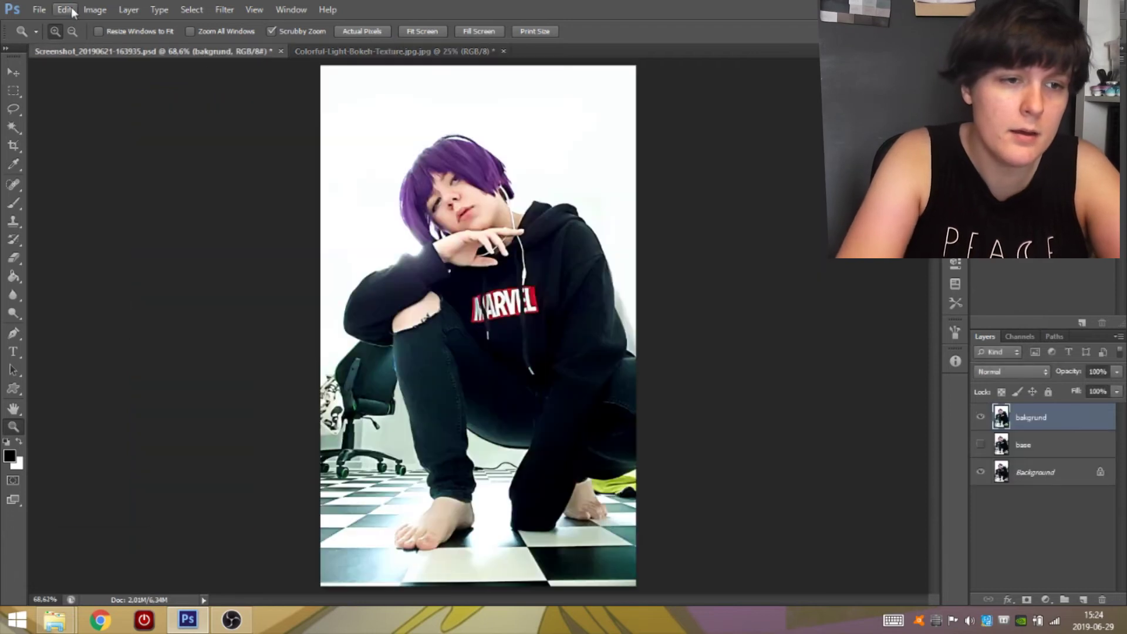
click(65, 10)
click(94, 129)
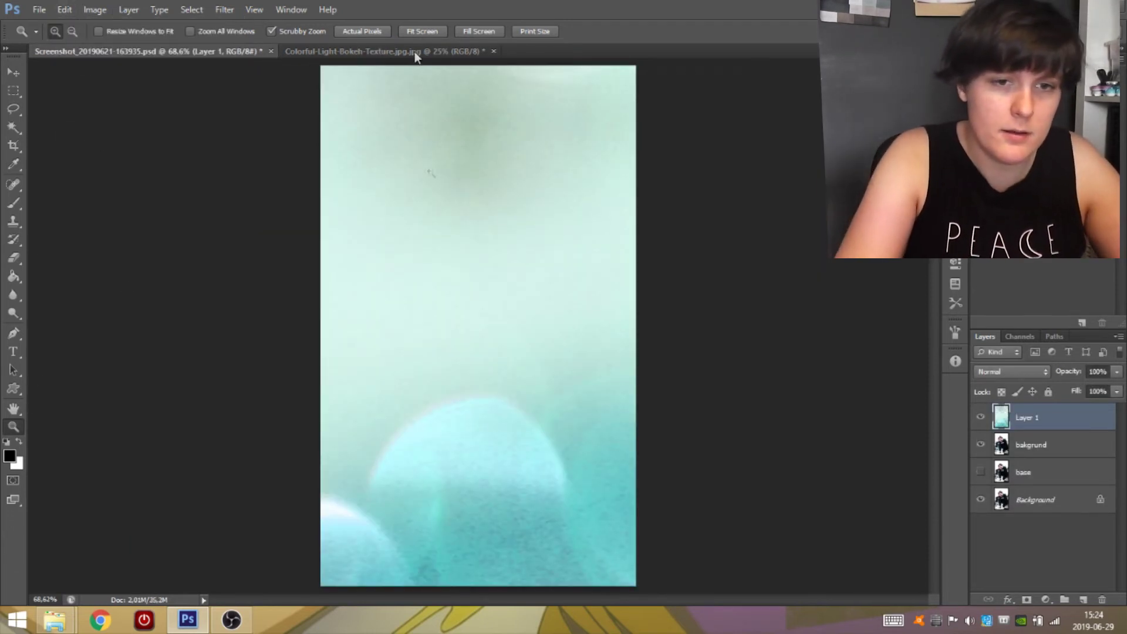
Free Transform the pasted texture, rotating it a quarter turn to -90°.
drag(470, 241, 411, 240)
click(64, 10)
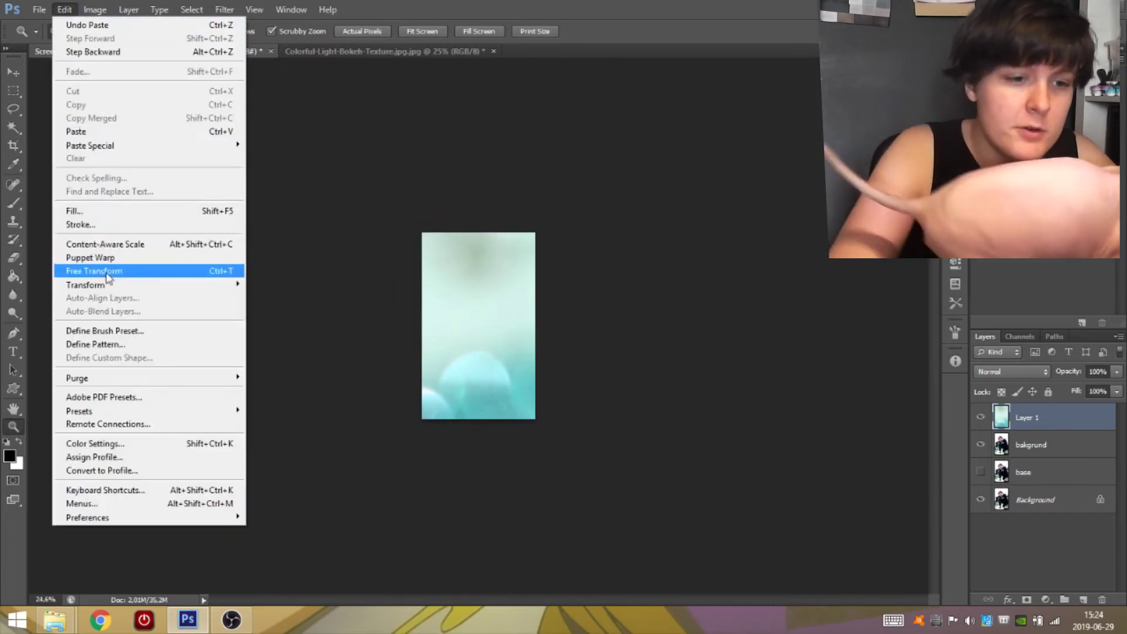
click(94, 270)
drag(425, 205, 551, 587)
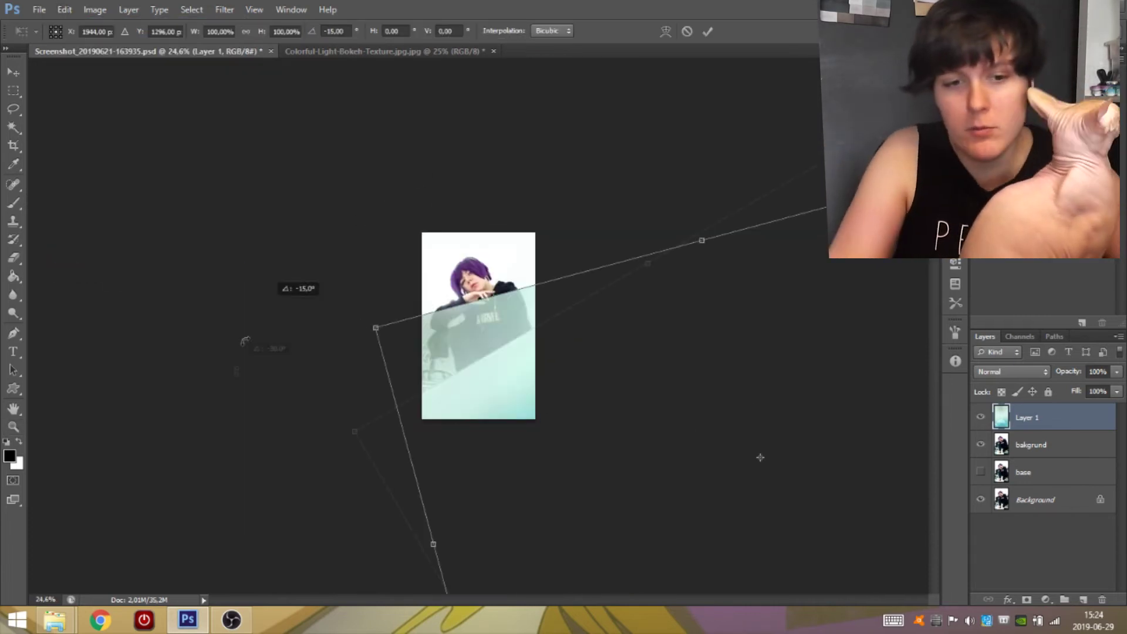
drag(712, 291, 684, 169)
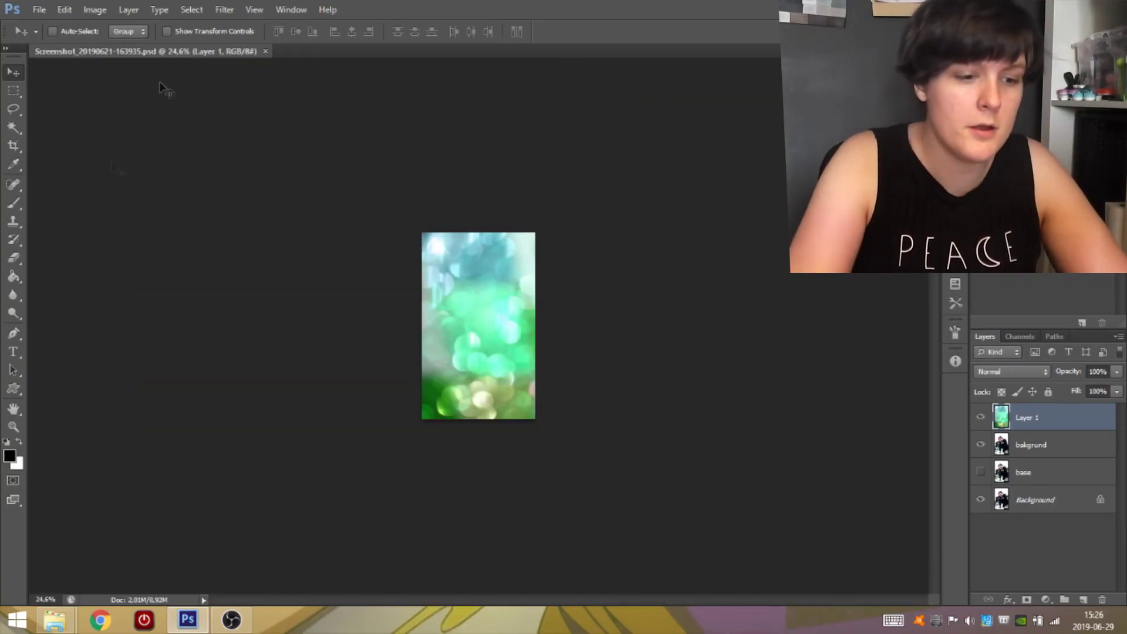
Fit the bokeh to the window and check the portrait with the bokeh hidden.
key(z)
click(422, 31)
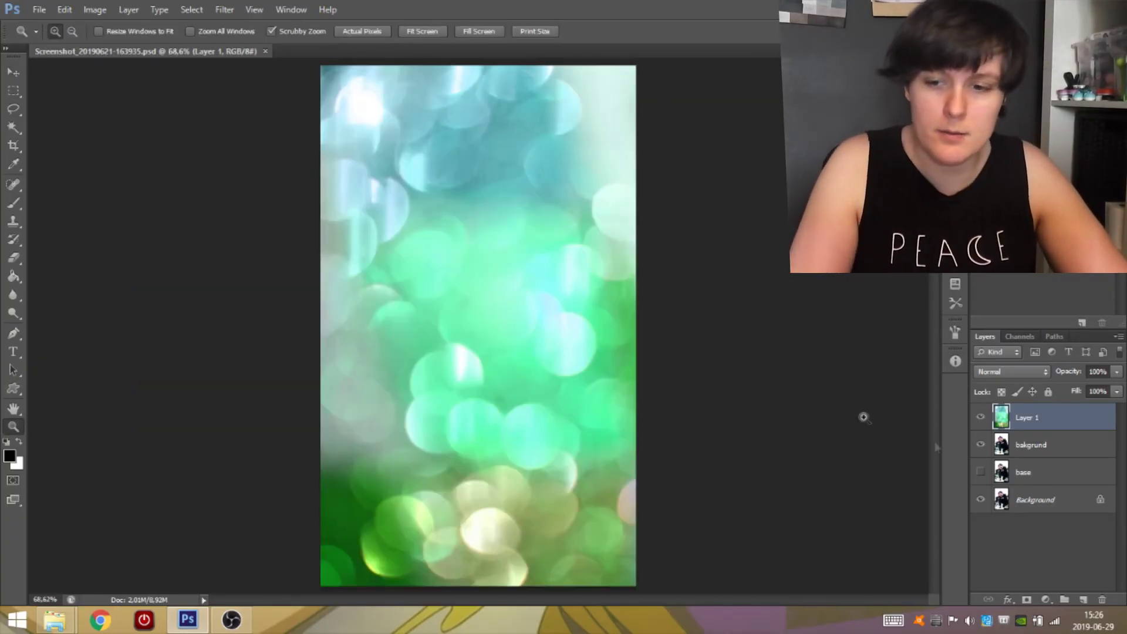
click(980, 421)
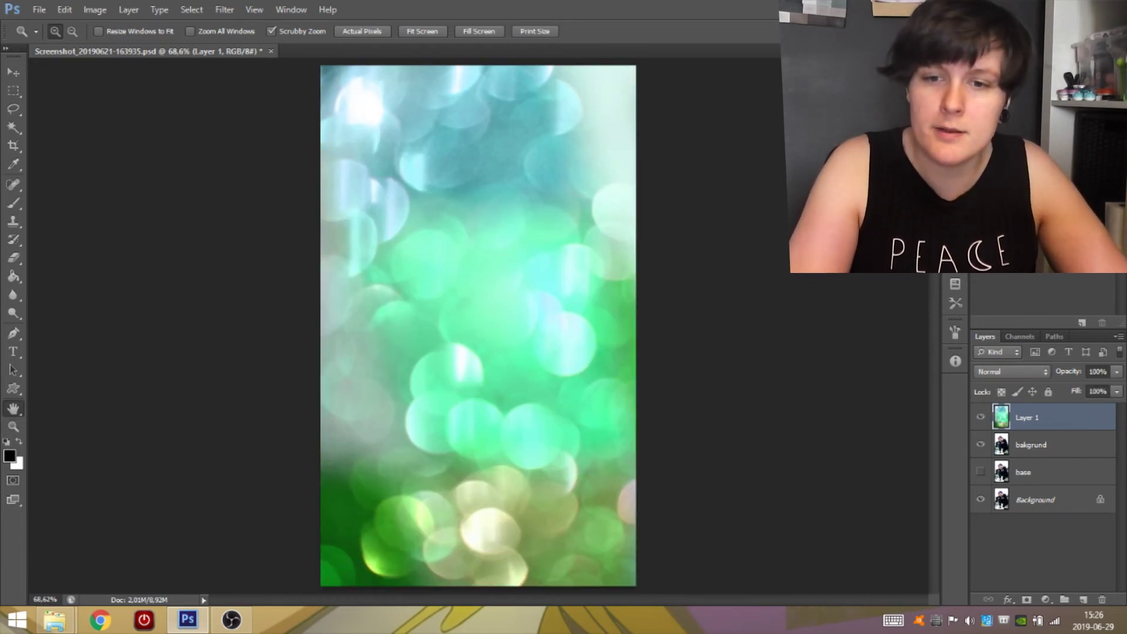
double_click(1068, 417)
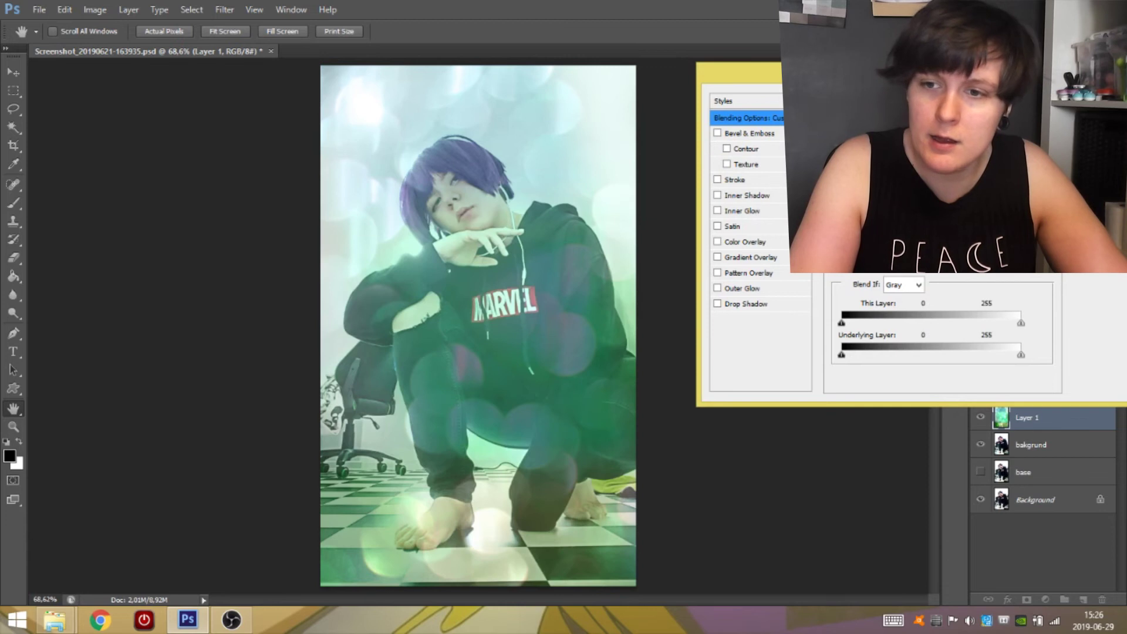
key(Escape)
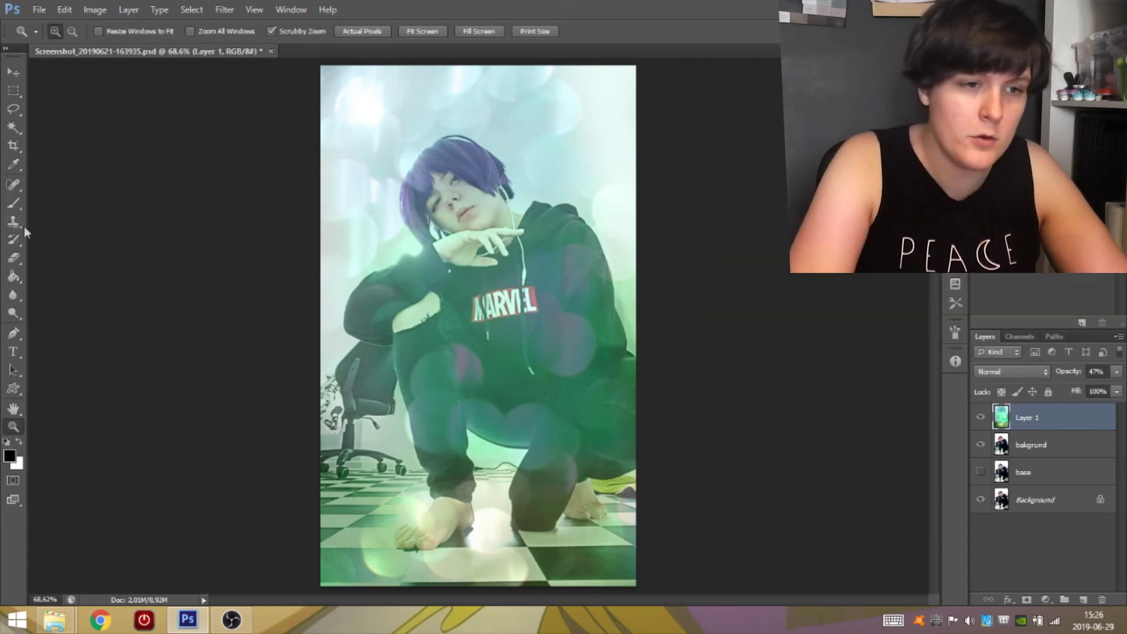
Soften the brush to about 21% hardness and set the bokeh layer to Normal blending.
click(13, 203)
click(71, 31)
drag(78, 111, 49, 111)
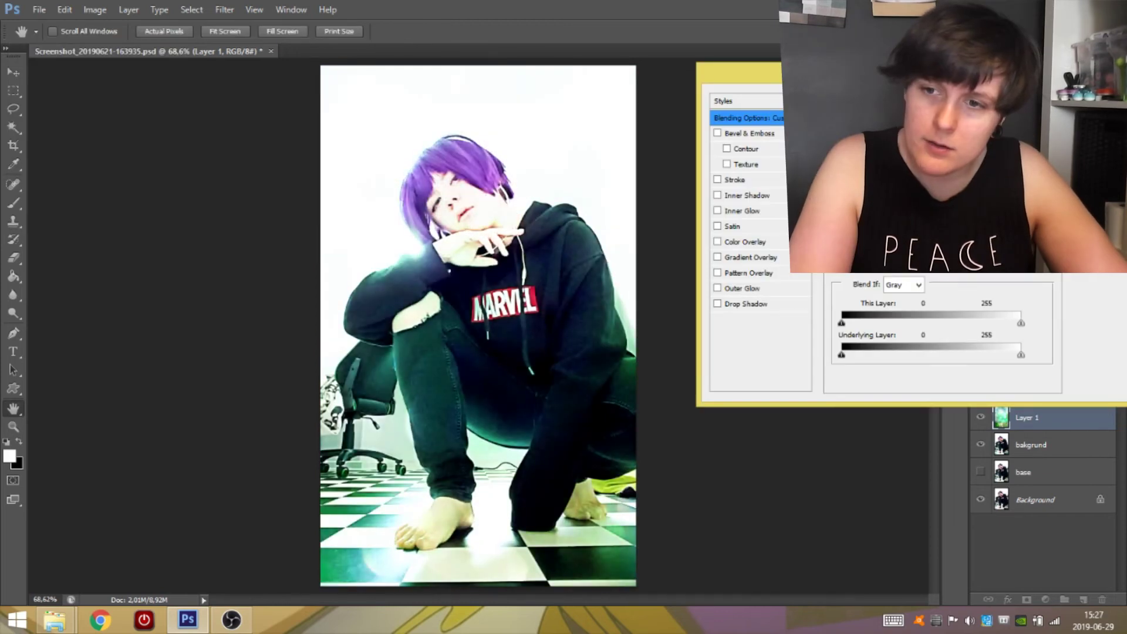
click(916, 137)
click(915, 272)
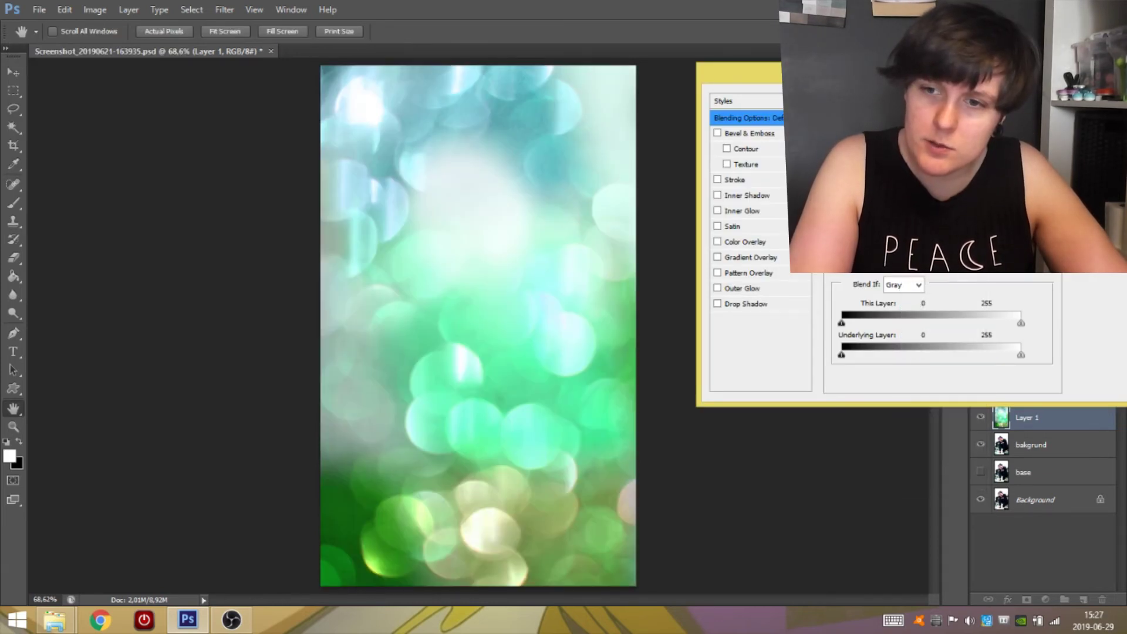
key(Return)
Paint a soft white glow near the top centre and apply Vibrance to the bokeh layer.
key(b)
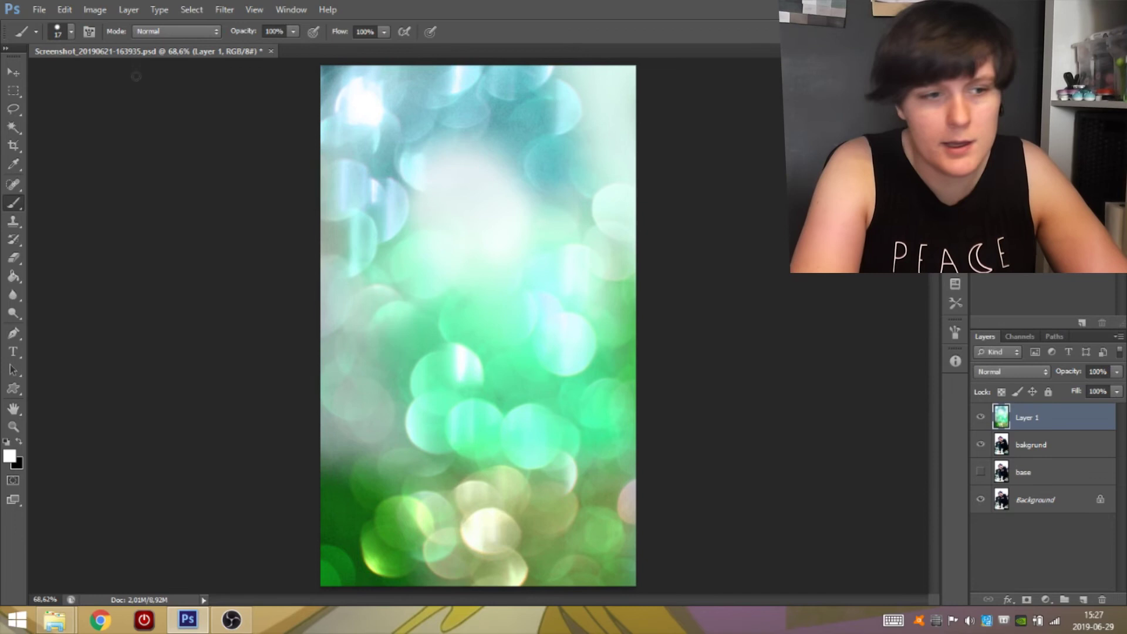
click(475, 199)
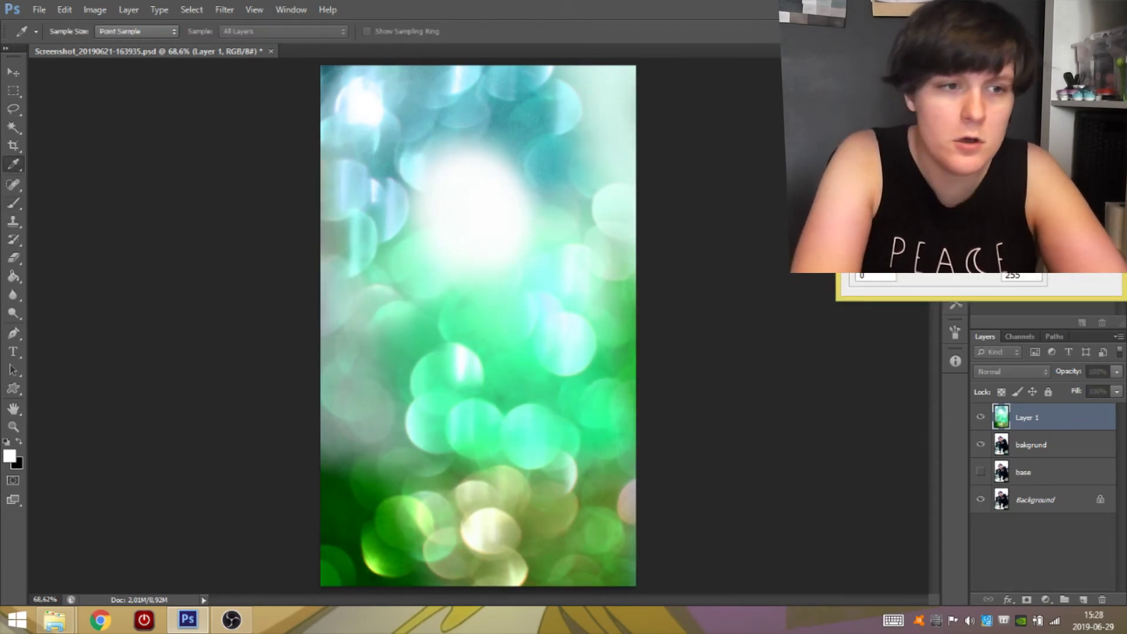
click(94, 9)
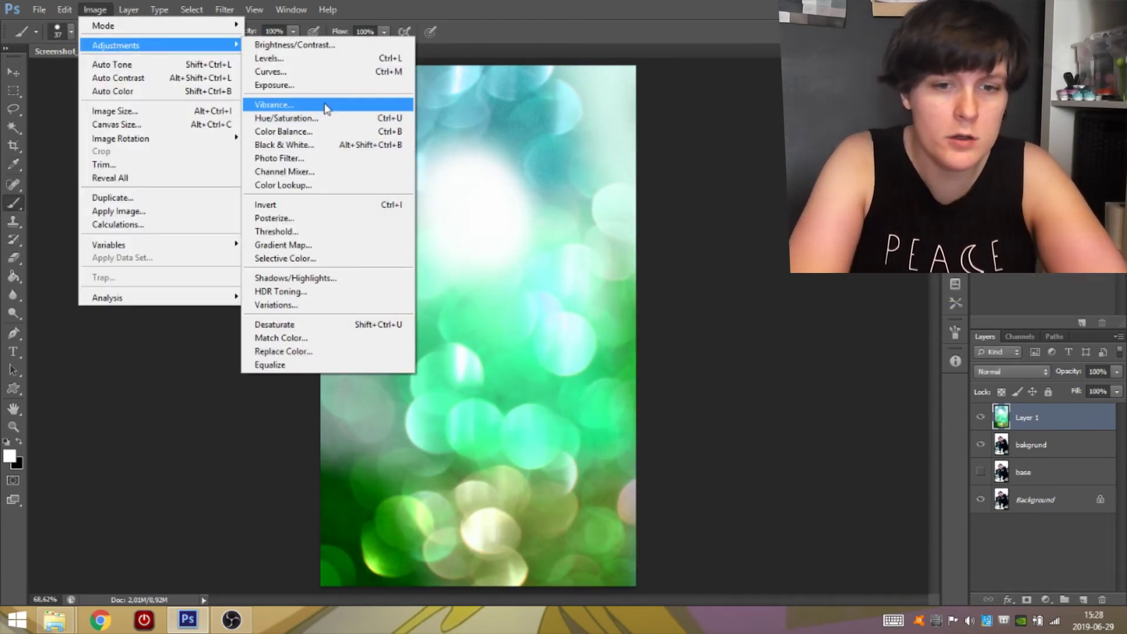
mouse_move(115, 45)
click(329, 105)
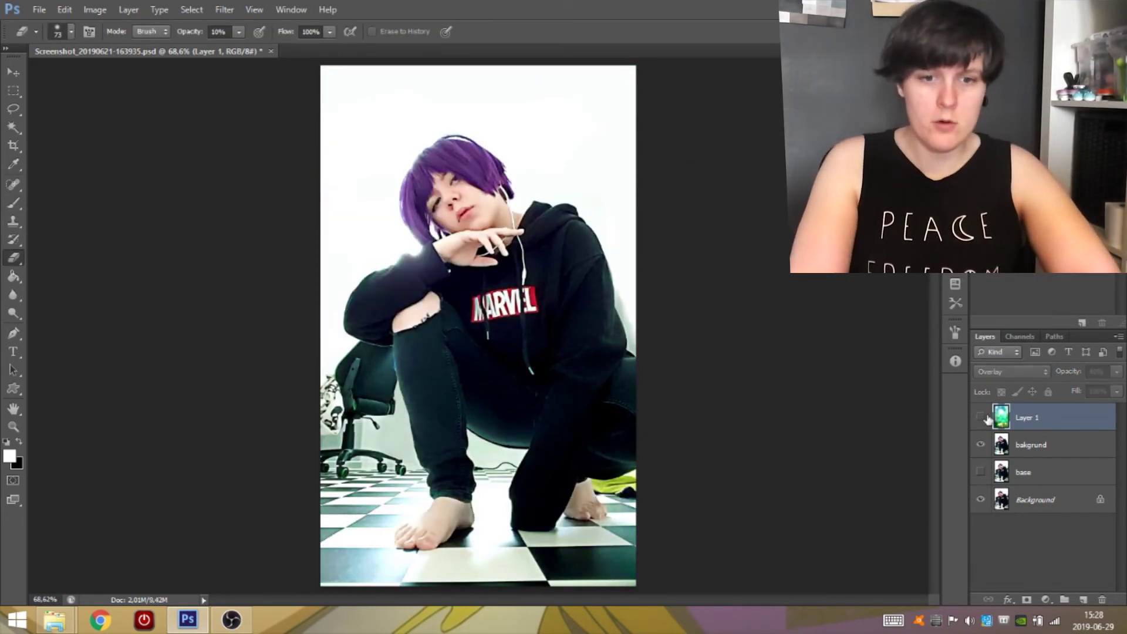
click(987, 418)
Save the portrait document, then show the unedited base layer for comparison.
click(980, 417)
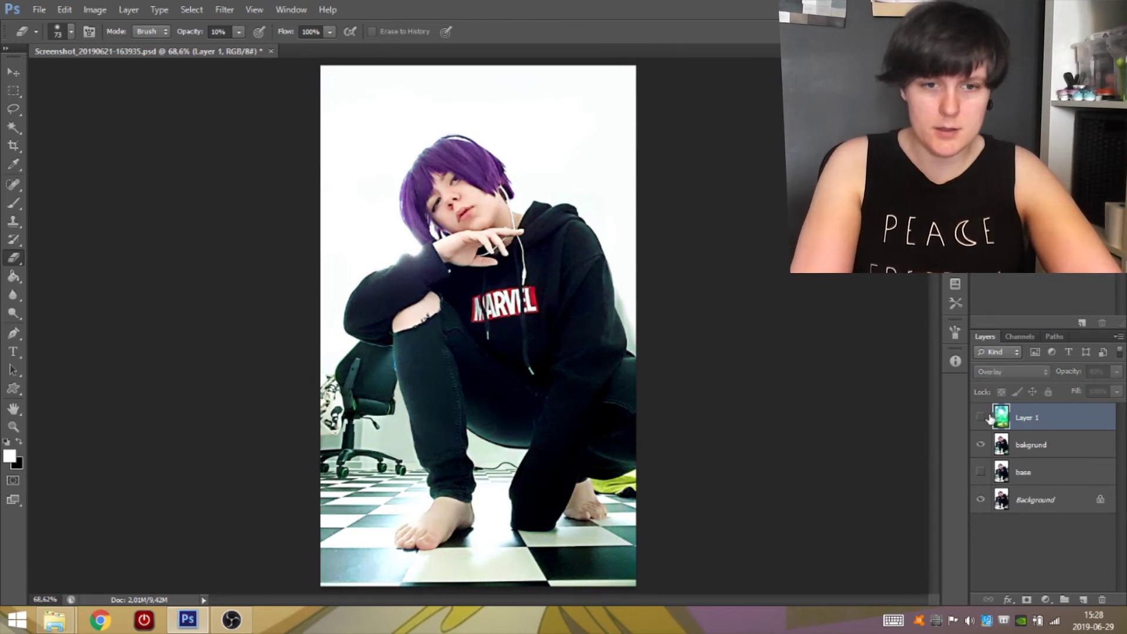
click(39, 10)
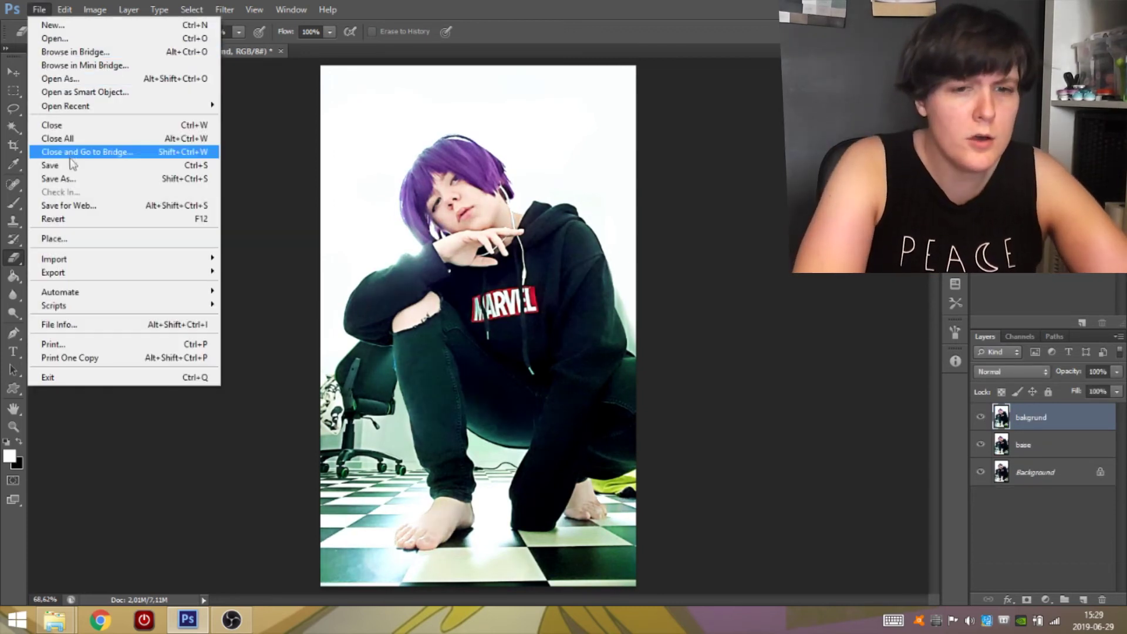
click(58, 165)
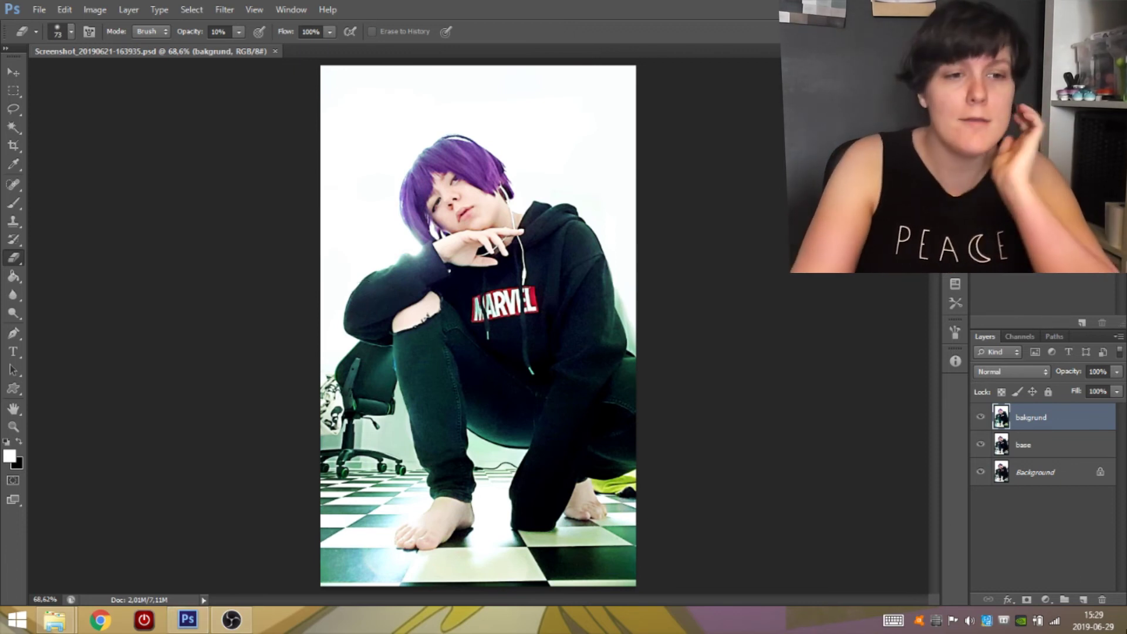
key(super+d)
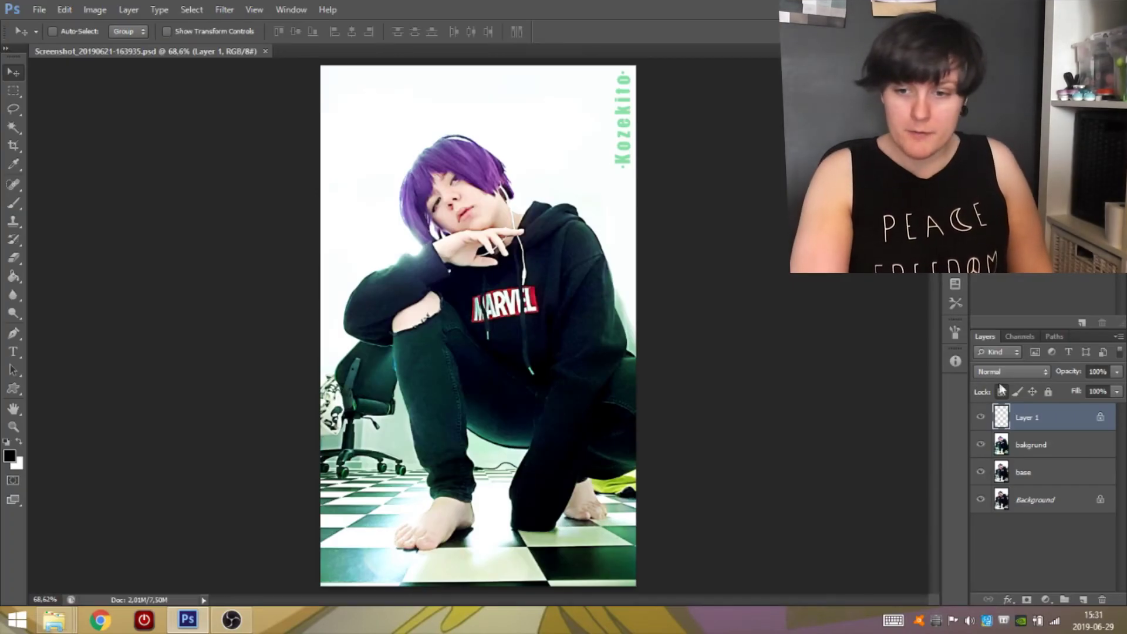
click(980, 472)
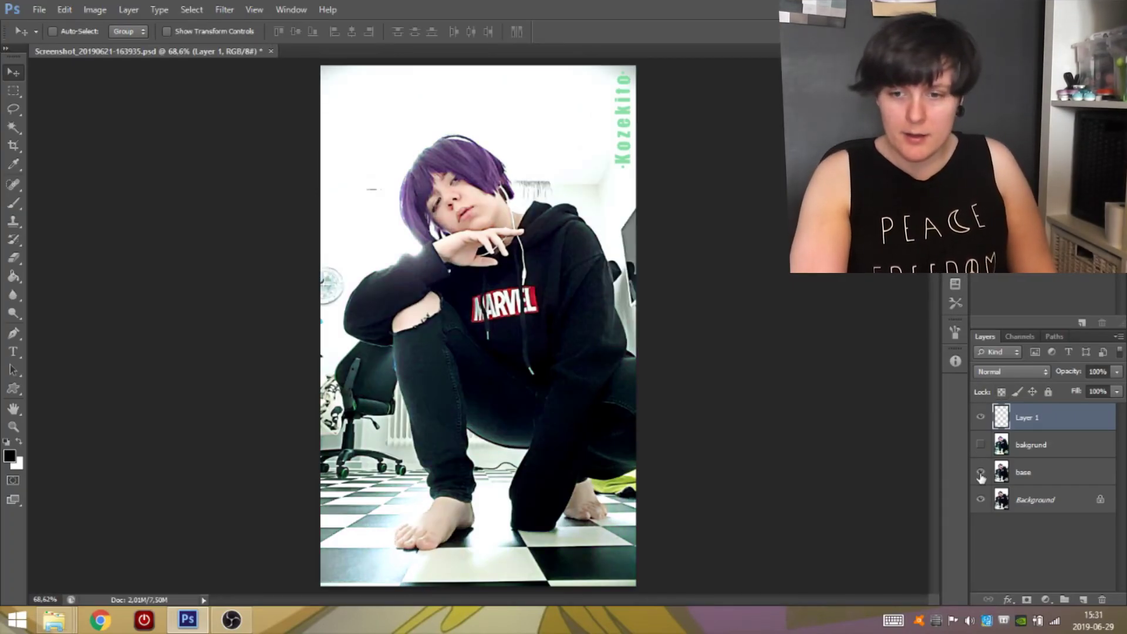
Merge the Kozekito watermark into bakgrund, hide base, and show bakgrund again.
key(Delete)
click(980, 446)
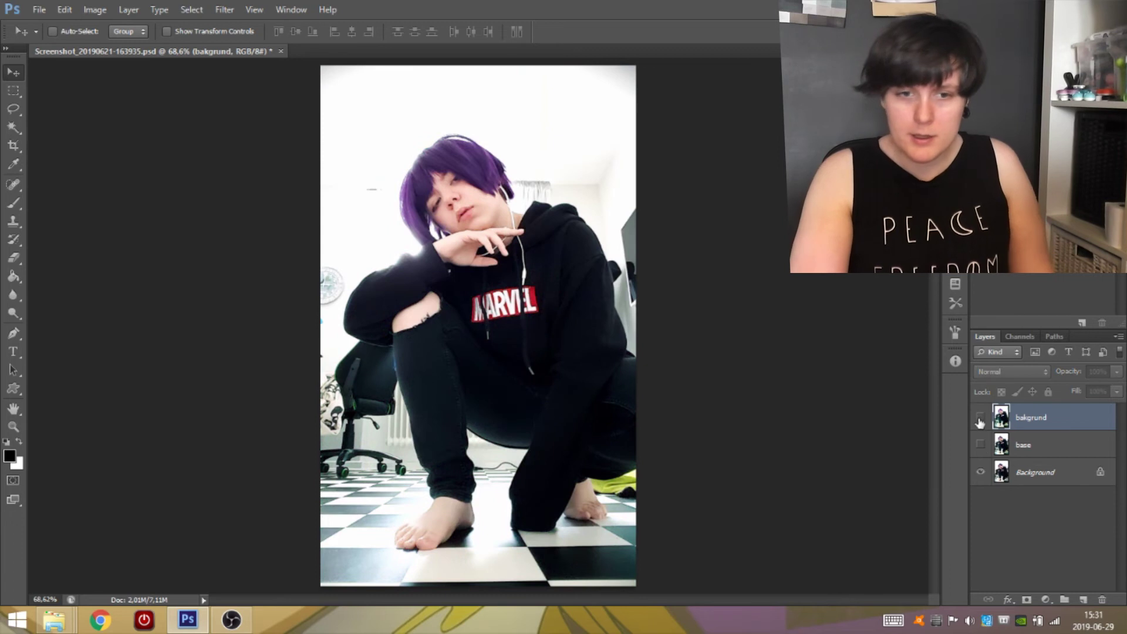
click(980, 418)
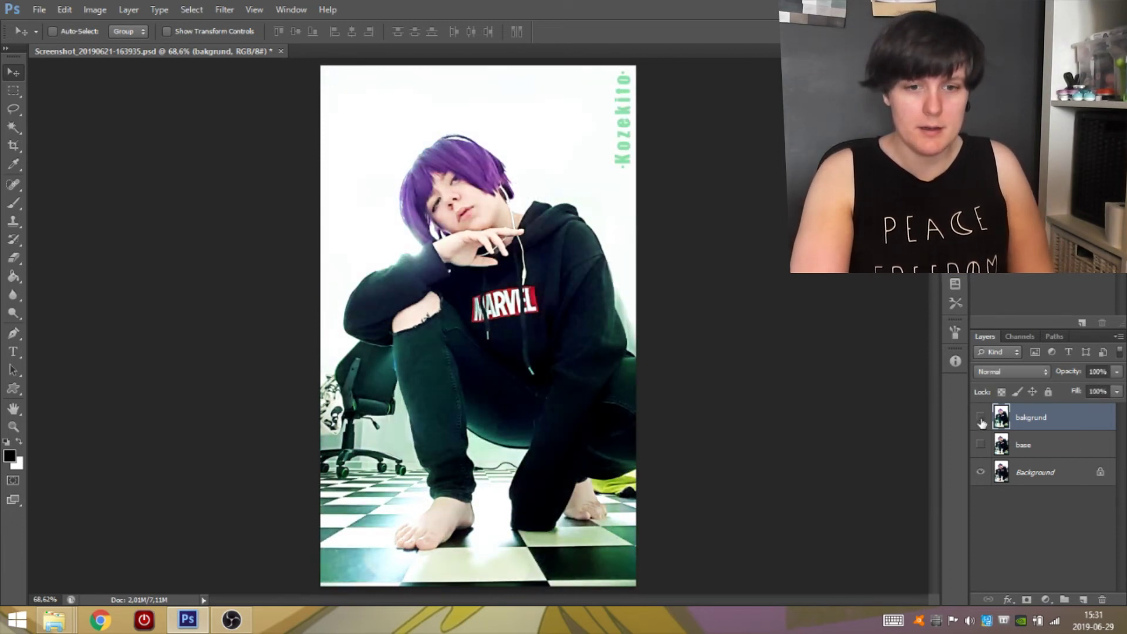
Toggle bakgrund's visibility repeatedly to compare the finished edit with the original photo.
click(981, 418)
click(980, 418)
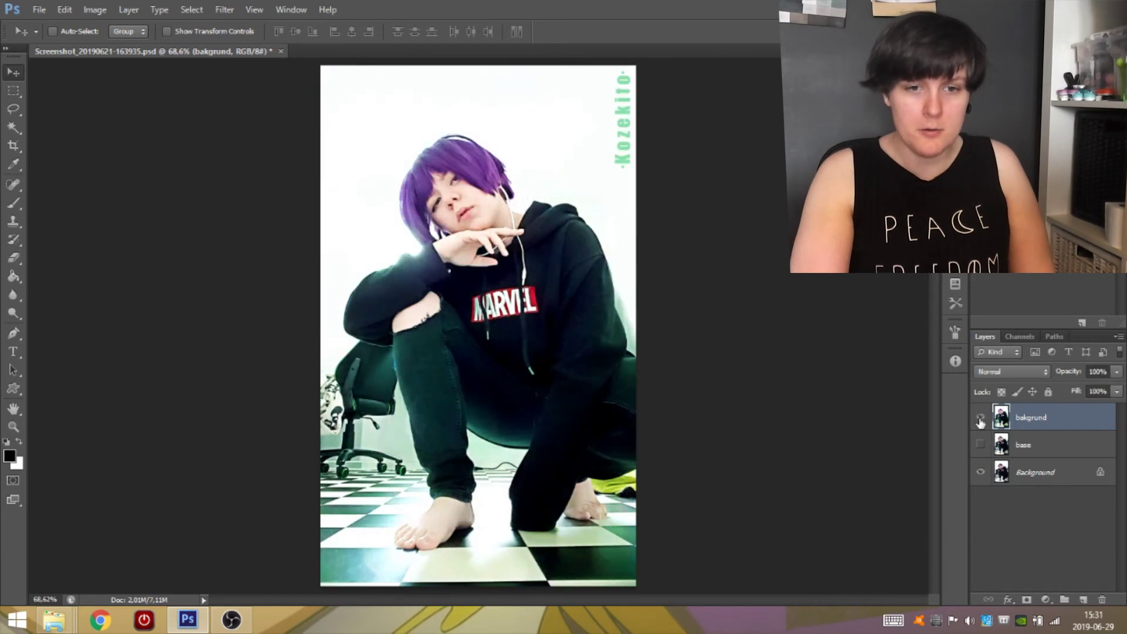
click(981, 419)
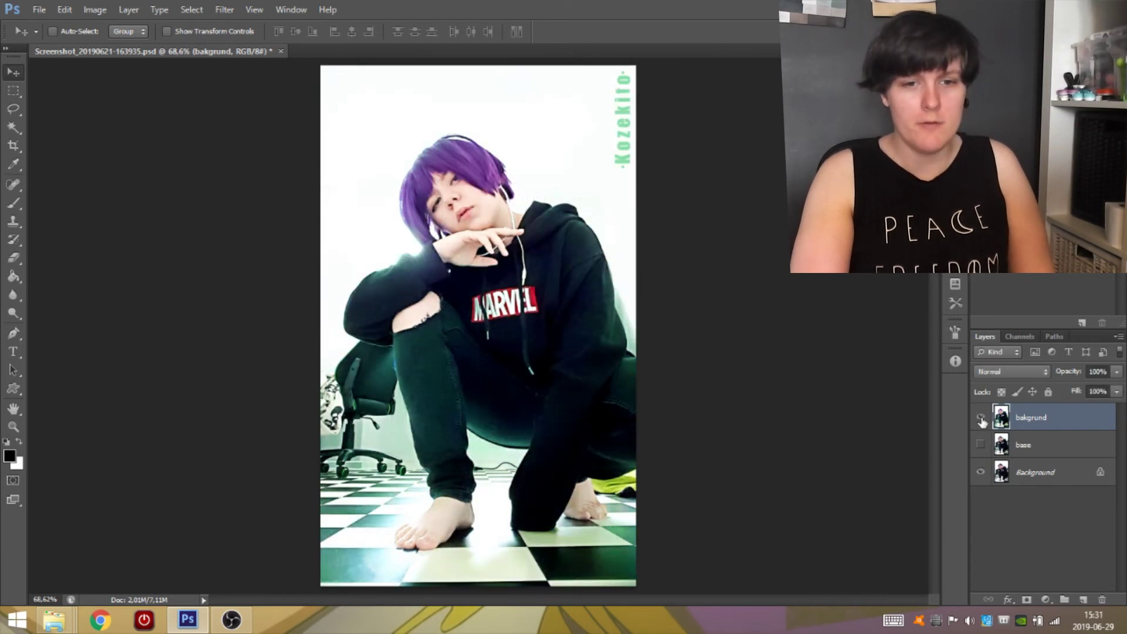
click(981, 419)
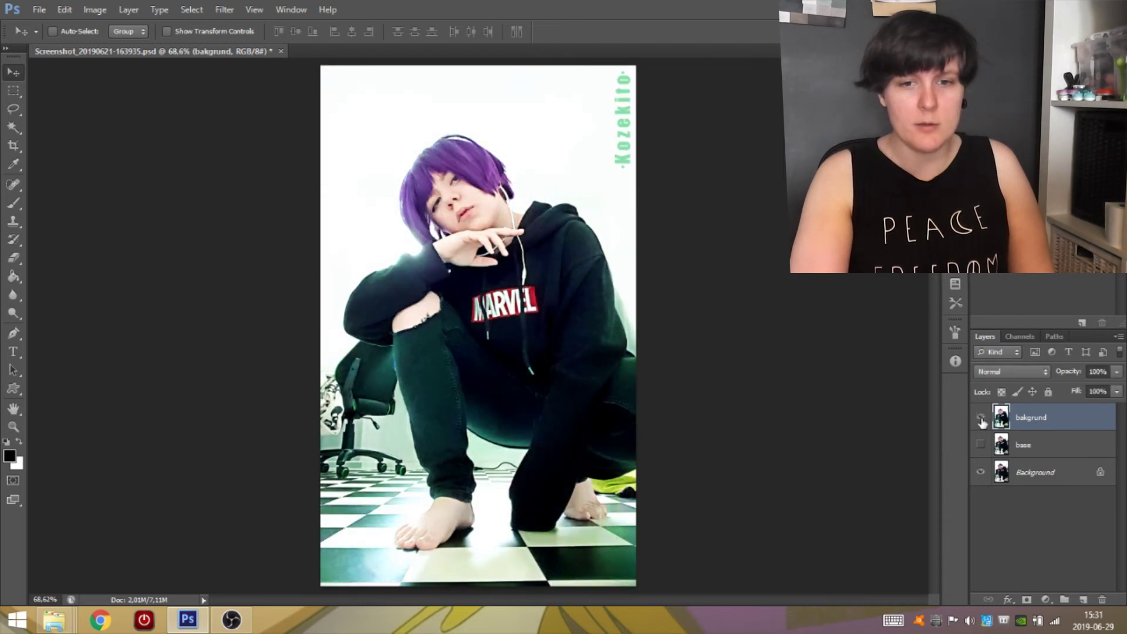
click(981, 419)
click(980, 419)
click(981, 418)
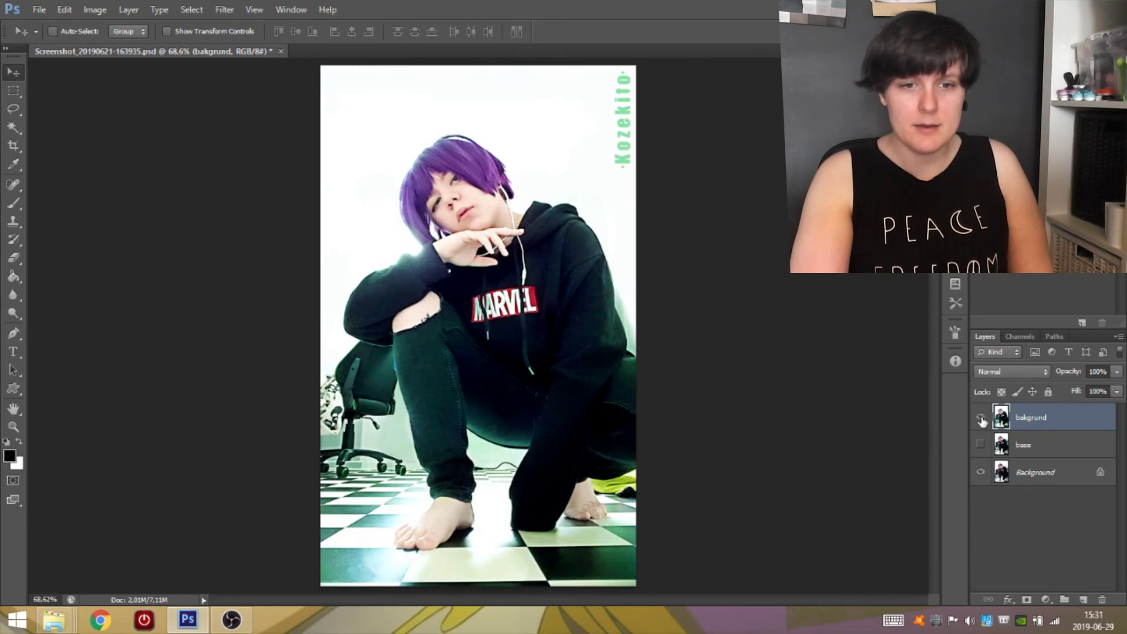
click(980, 418)
click(980, 418)
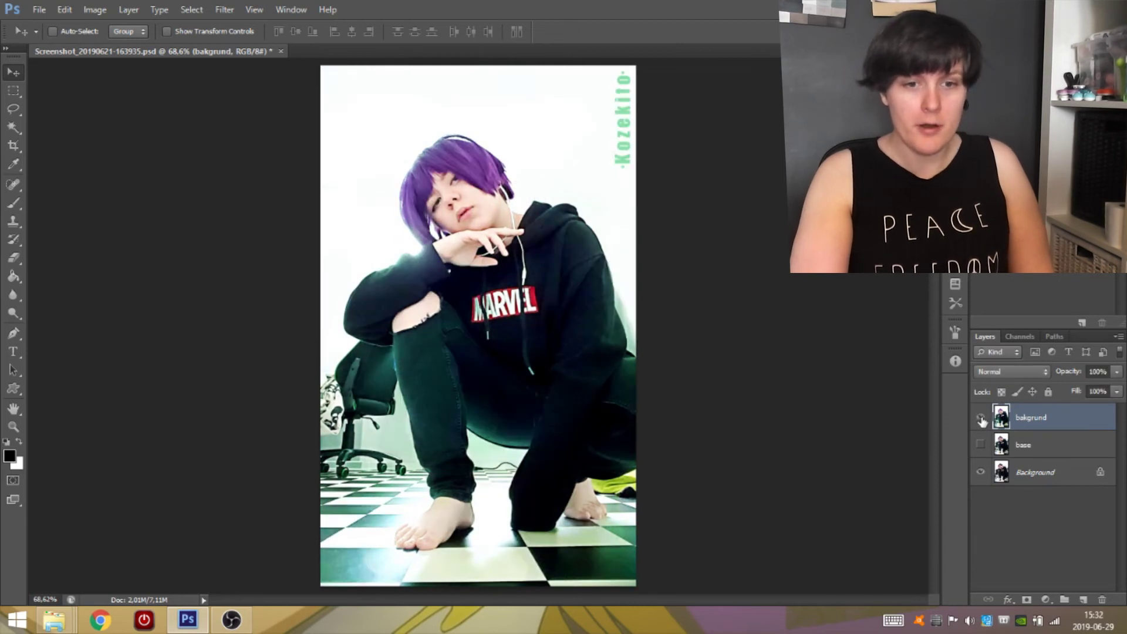
click(980, 419)
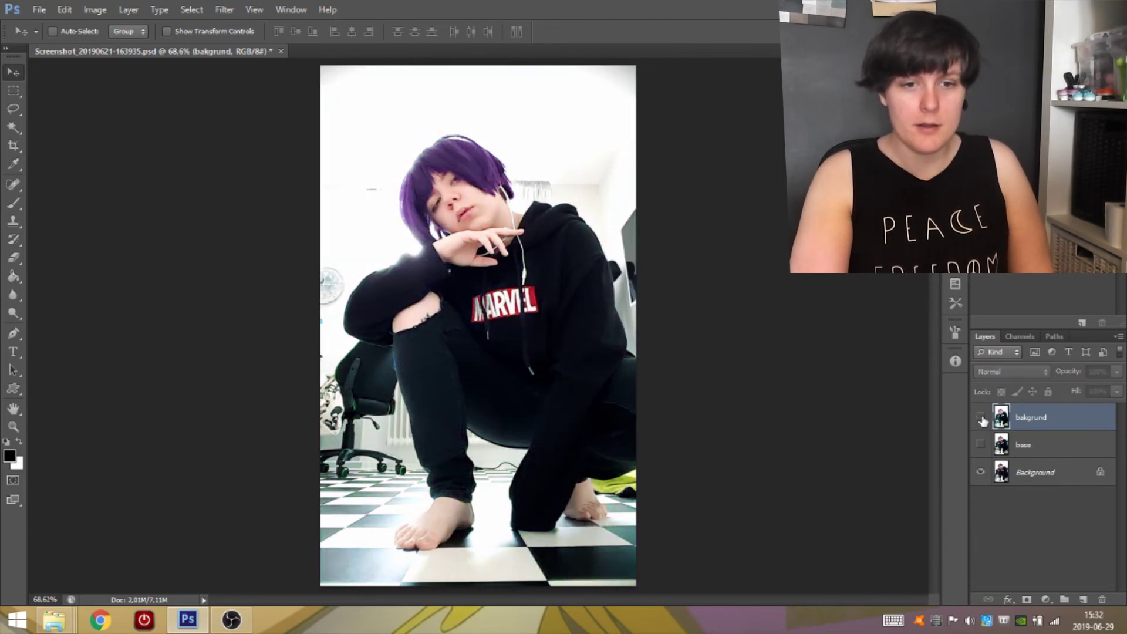
click(980, 419)
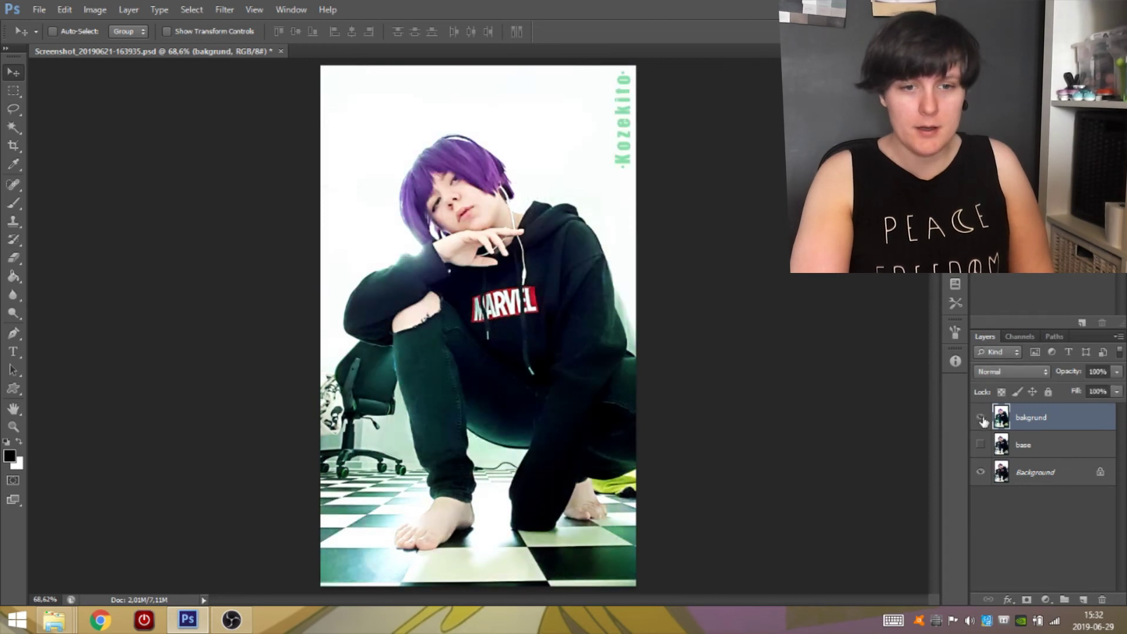
Save the finished watermarked portrait via File > Save.
click(39, 9)
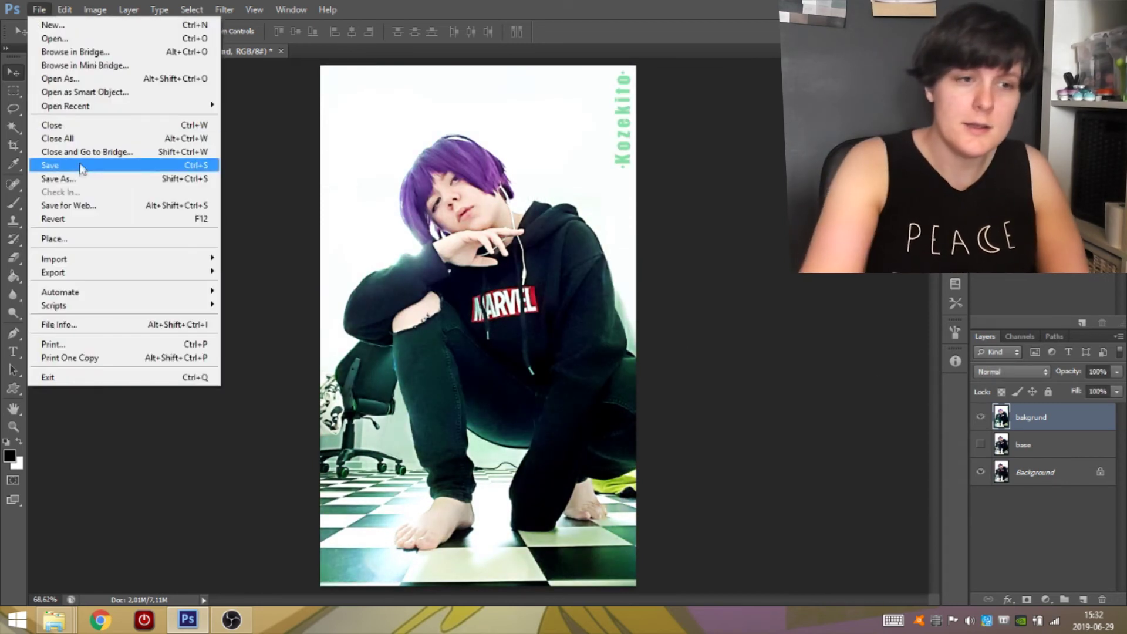
click(52, 164)
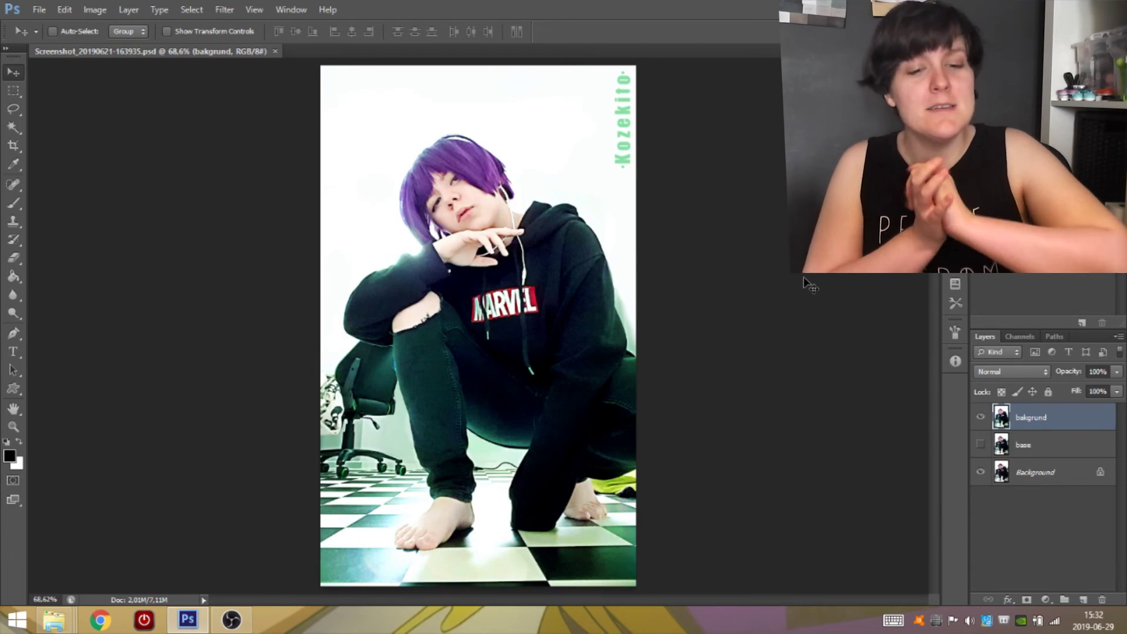